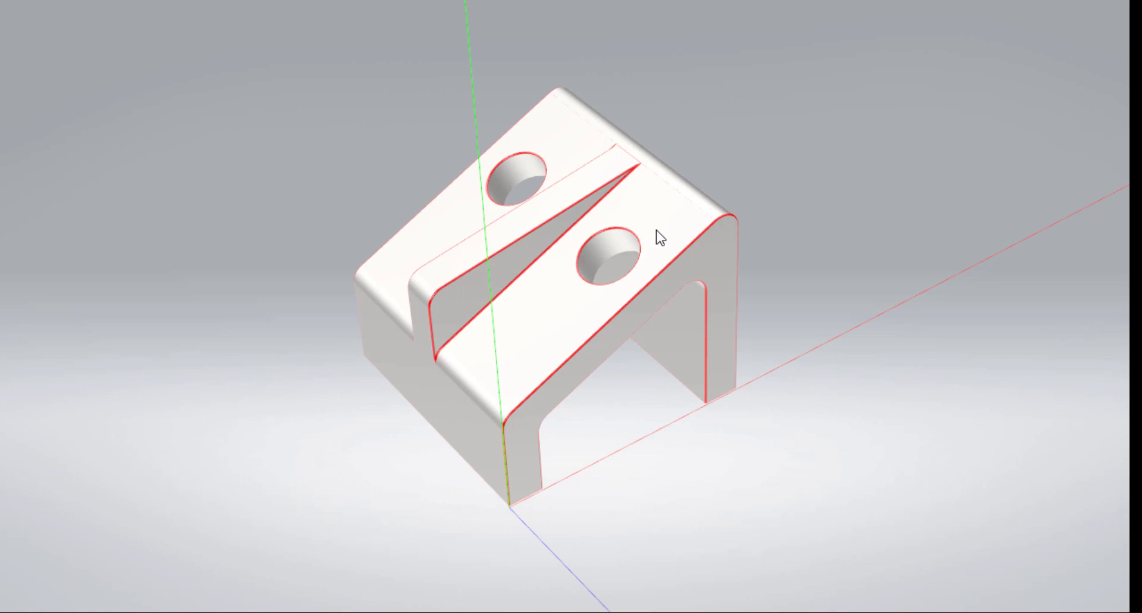
# Step: Examine the finished bracket model from several angles and review its dimensioned drawing
pyautogui.moveTo(638, 424); pyautogui.dragTo(664, 268, button='middle')
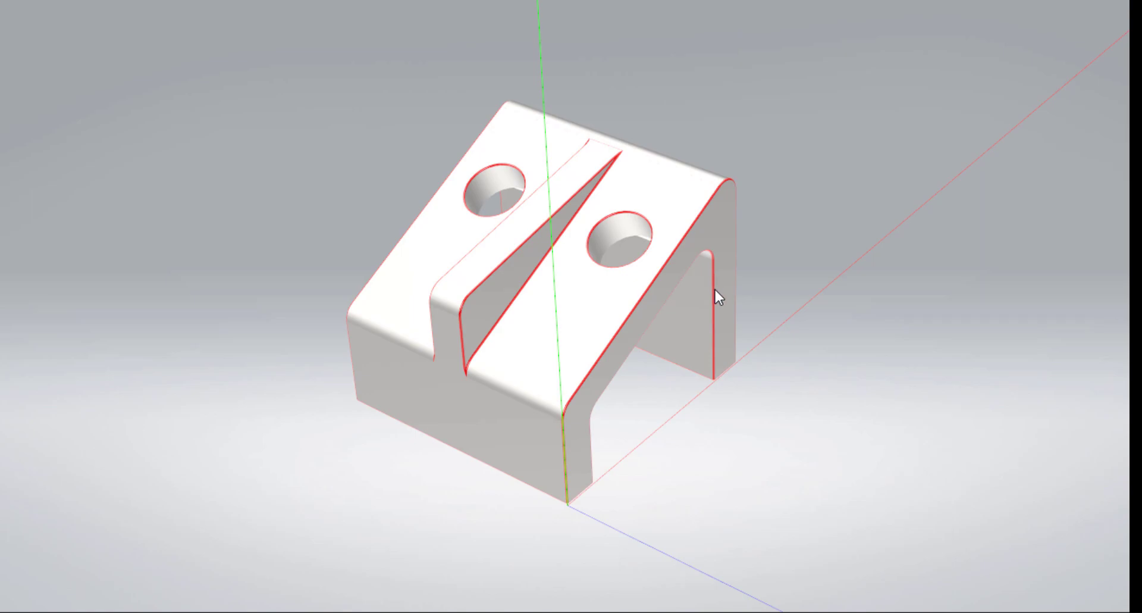
pyautogui.moveTo(713, 224); pyautogui.dragTo(497, 272, button='middle')
pyautogui.scroll(3, 682, 329)
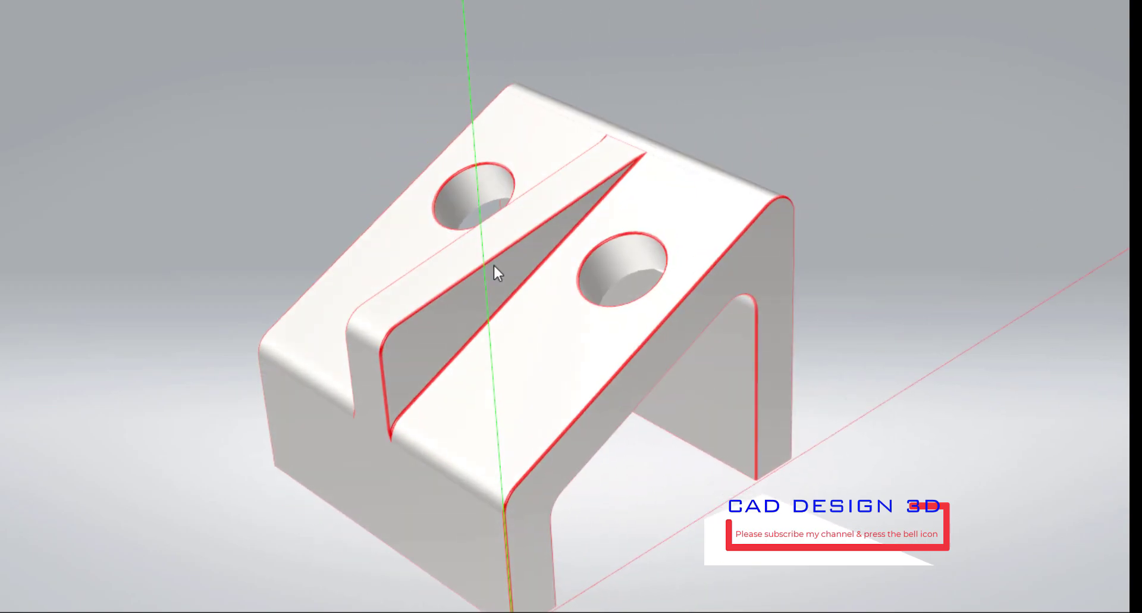
pyautogui.moveTo(494, 266); pyautogui.dragTo(667, 375, button='middle')
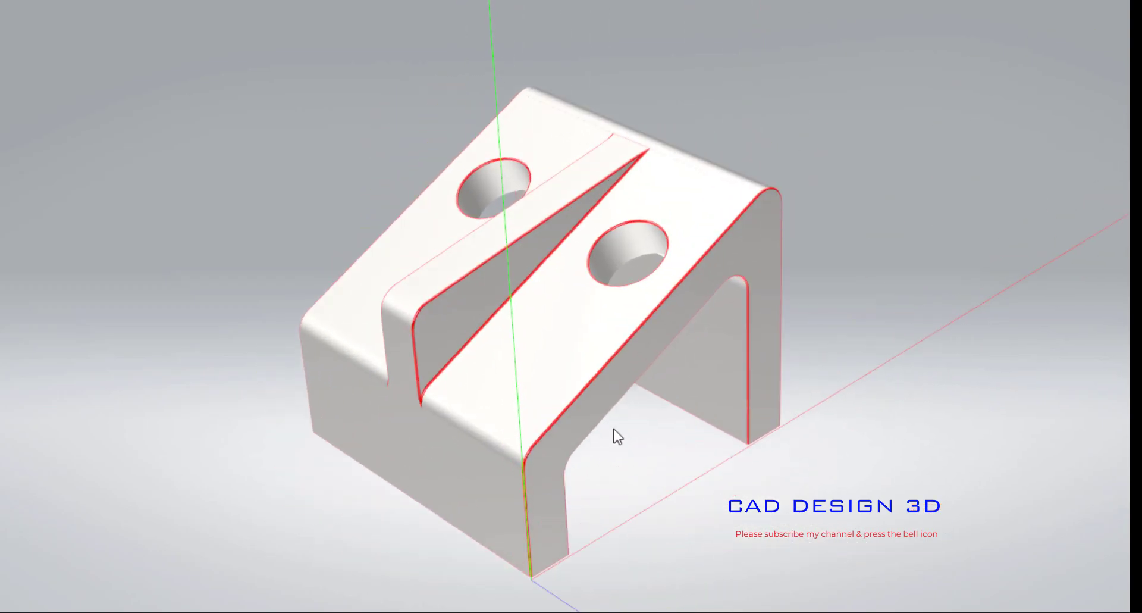
pyautogui.scroll(3, 722, 339)
pyautogui.scroll(-3, 640, 16)
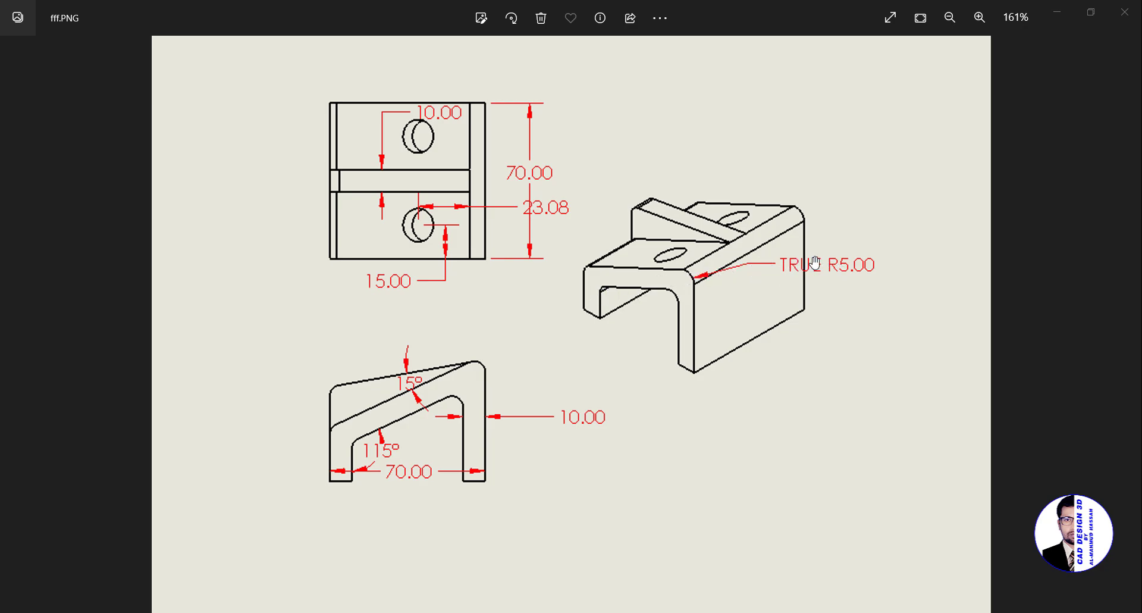
pyautogui.scroll(1, 726, 271)
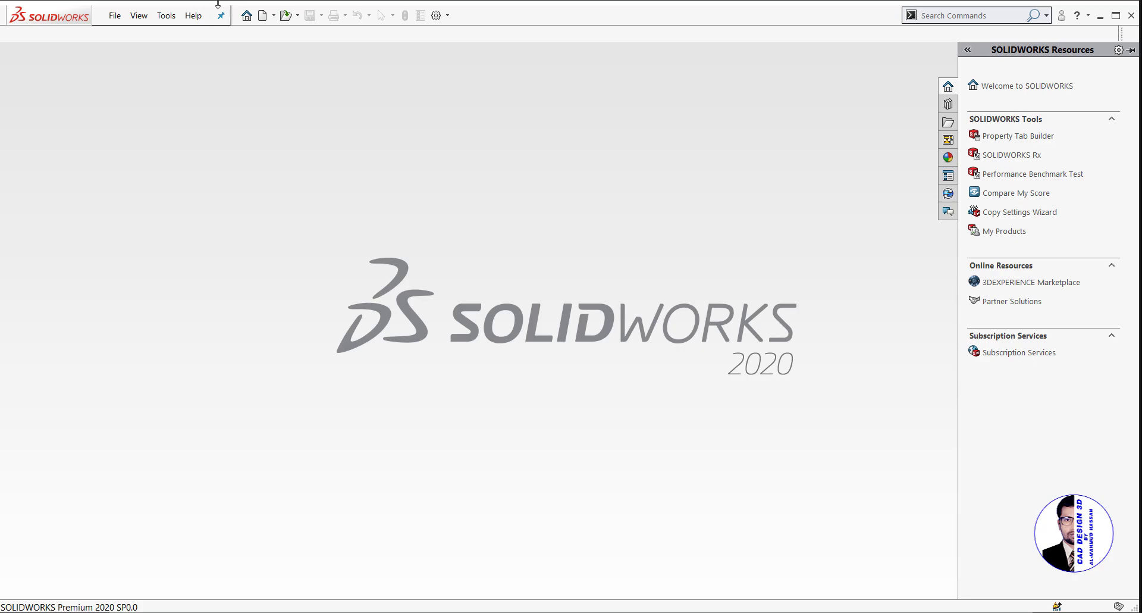
# Step: Create a new part and apply a plain white background scene
pyautogui.click(246, 16)
pyautogui.click(291, 195)
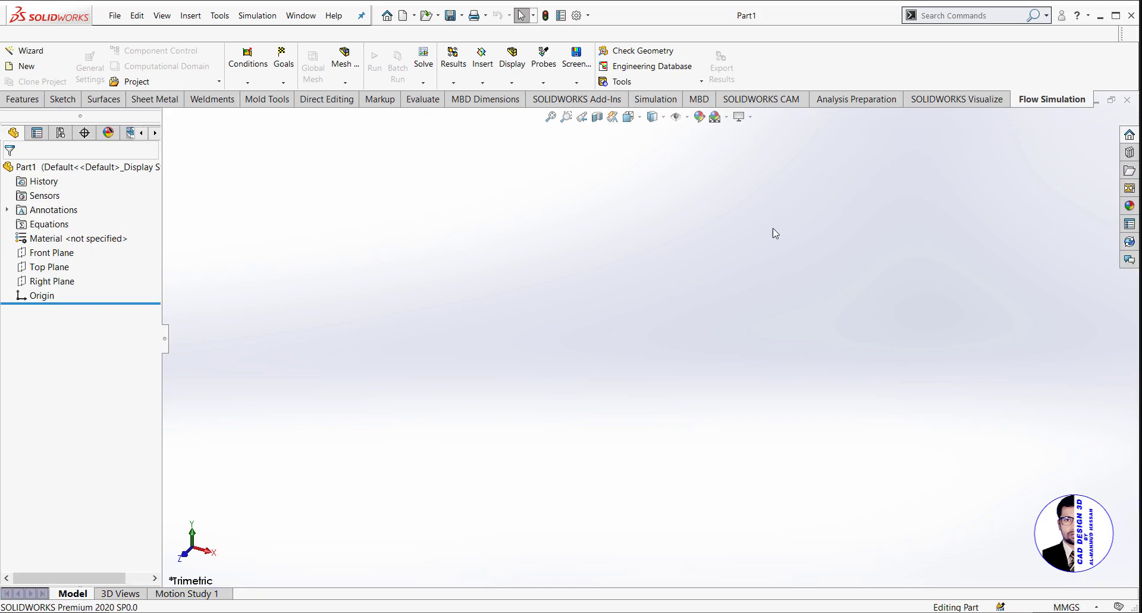
pyautogui.click(717, 117)
pyautogui.click(735, 150)
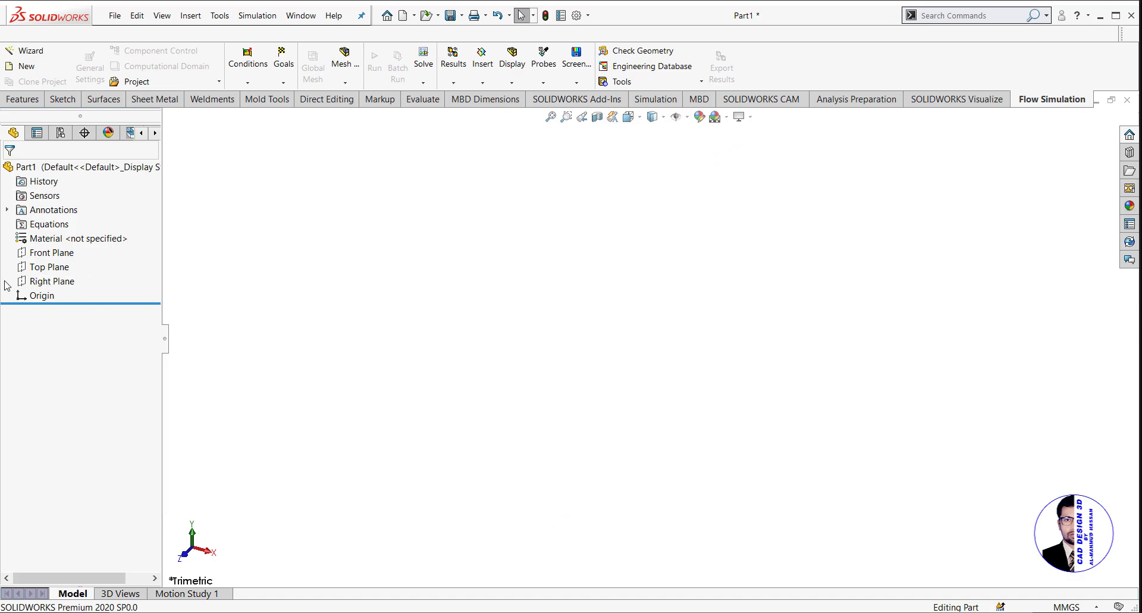
# Step: Start a sketch on the Front Plane and draw a horizontal centerline about 102 mm long from the origin
pyautogui.click(48, 266)
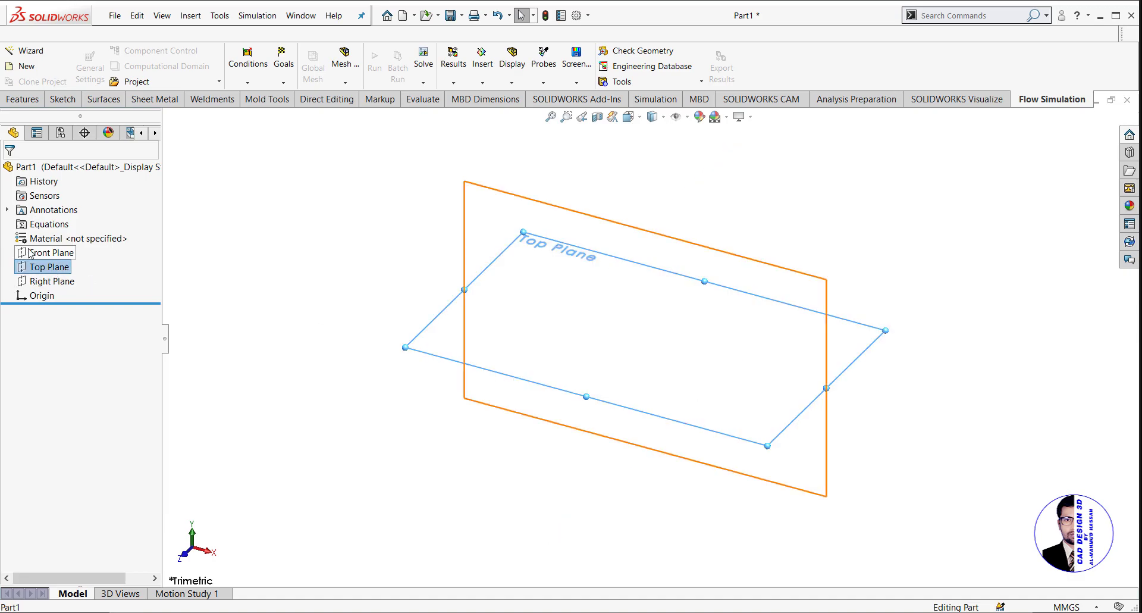
pyautogui.click(62, 252)
pyautogui.click(65, 237)
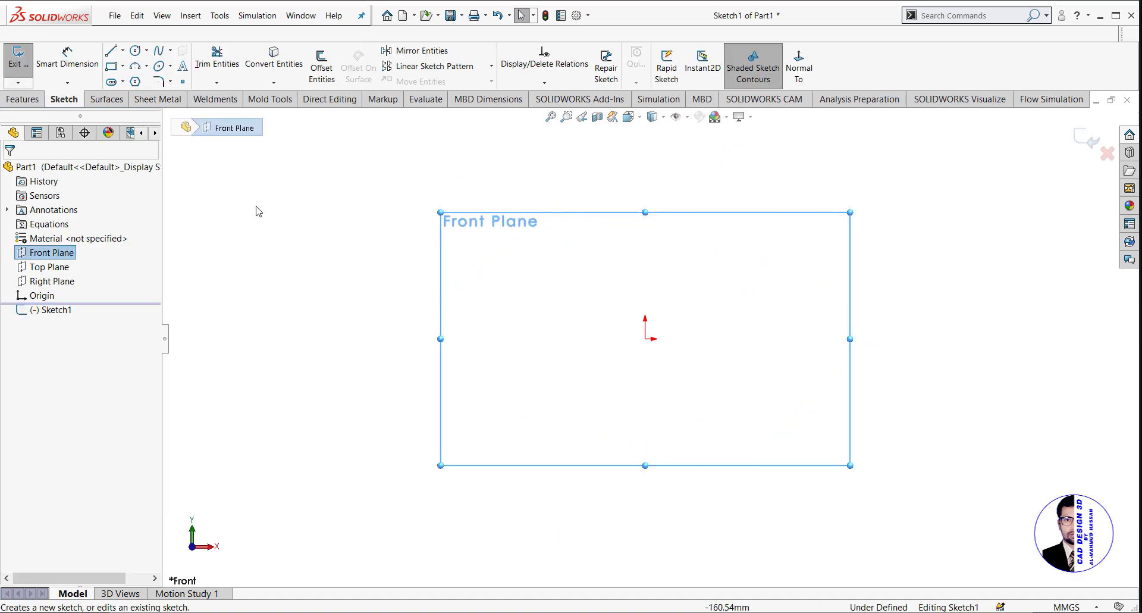
pyautogui.click(123, 52)
pyautogui.click(140, 82)
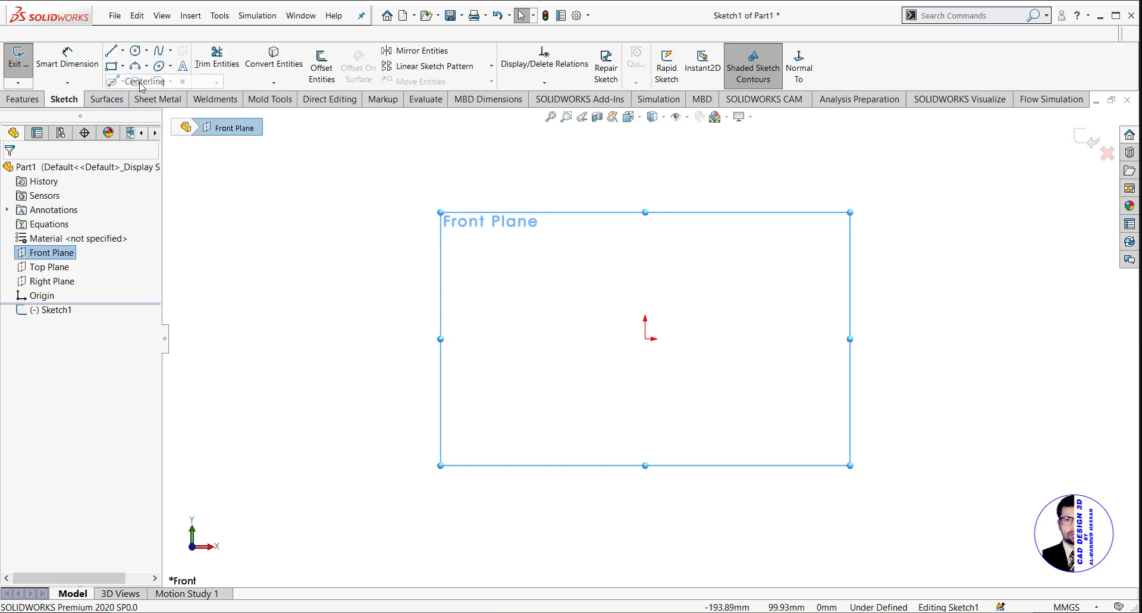
pyautogui.click(645, 339)
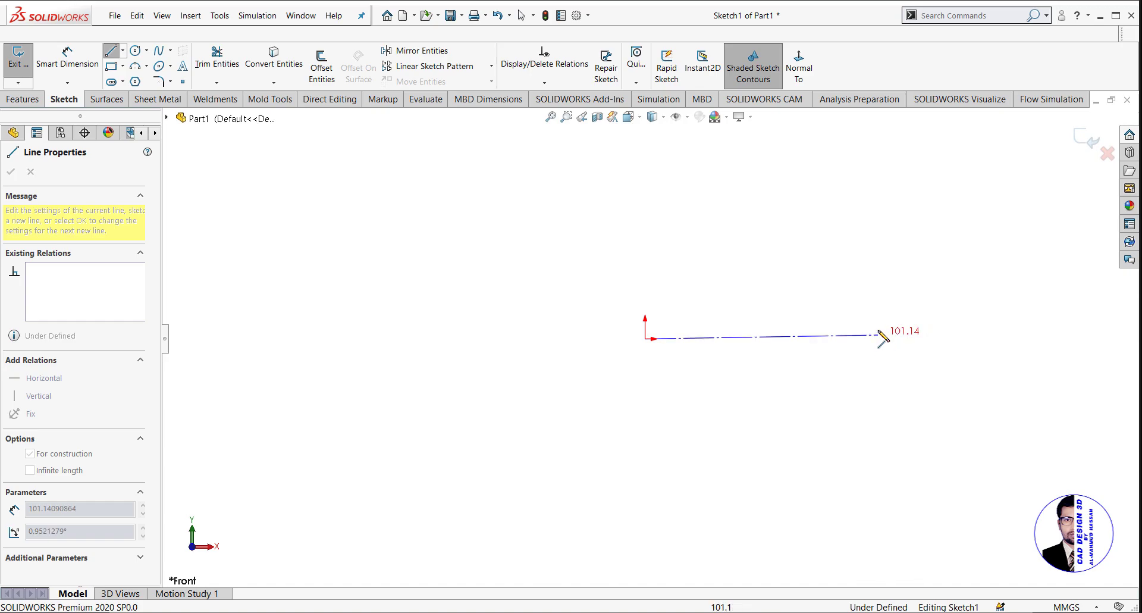
pyautogui.rightClick(873, 300)
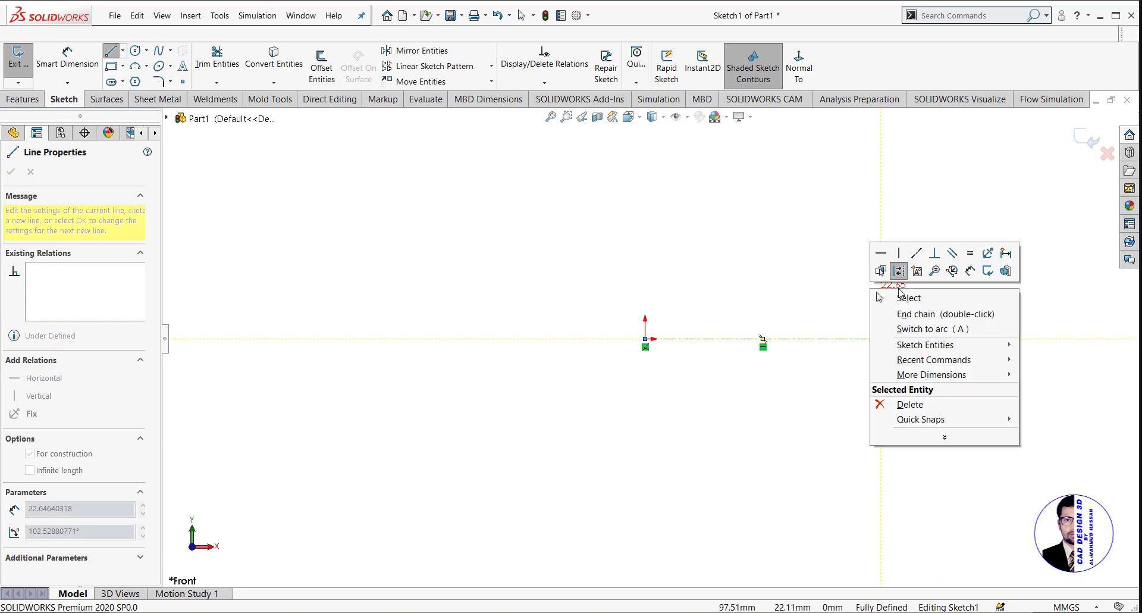
pyautogui.click(886, 296)
# Step: Dimension the horizontal centerline's length as 70 mm
pyautogui.click(68, 56)
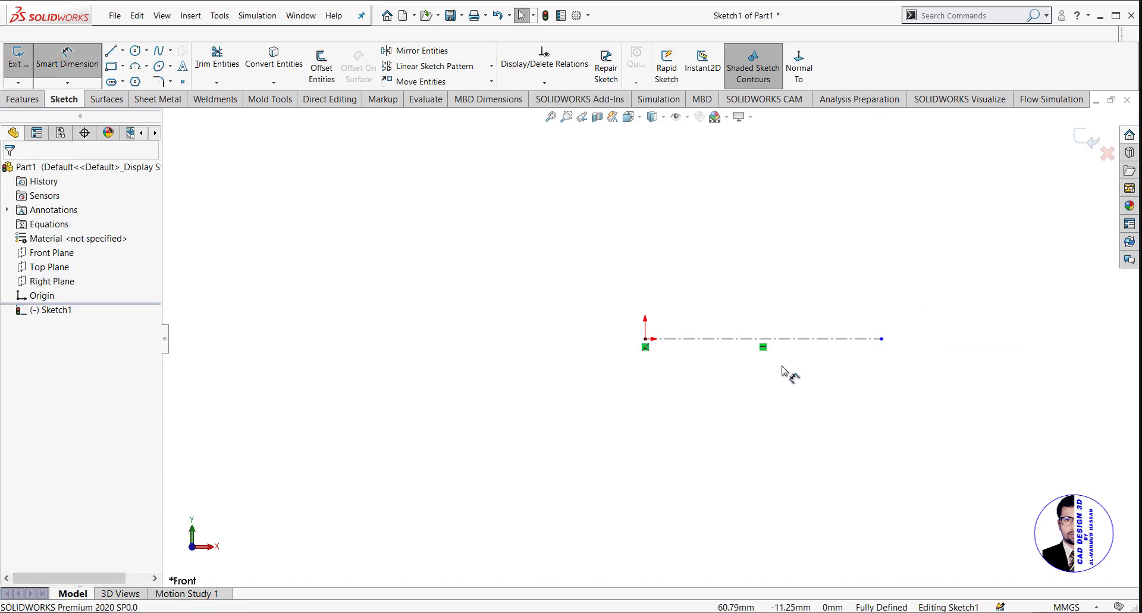
pyautogui.click(753, 339)
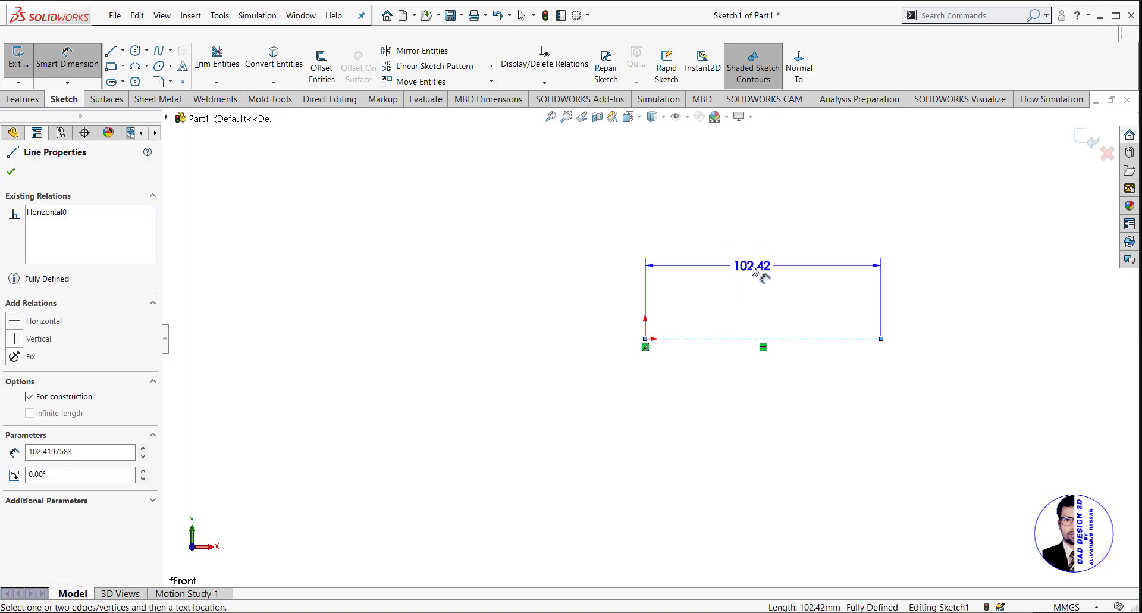
pyautogui.click(753, 268)
pyautogui.write('7')
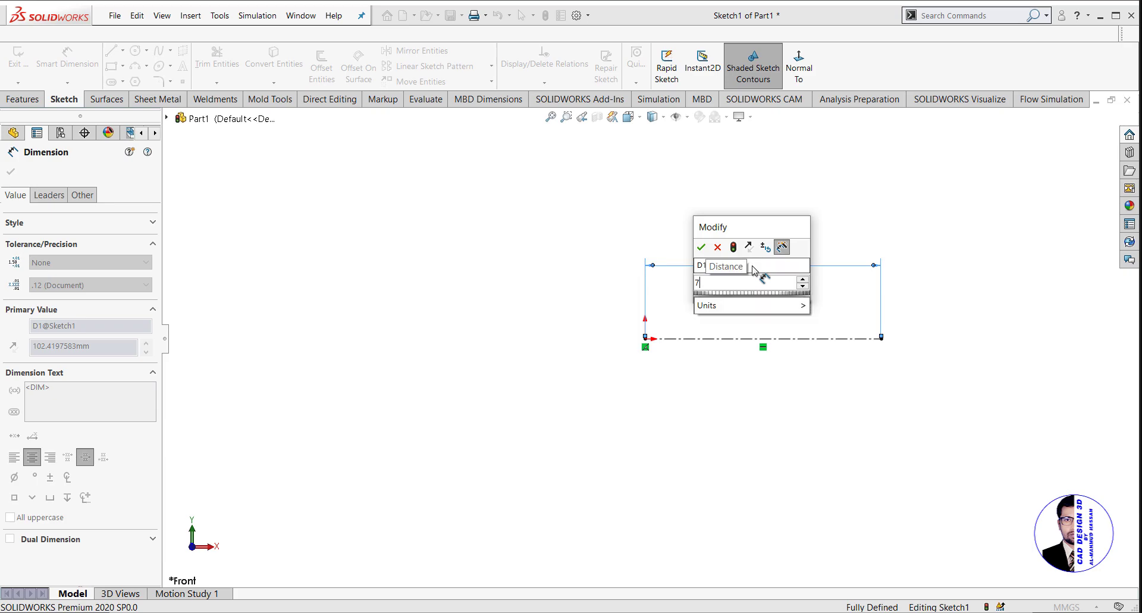
pyautogui.write('0')
pyautogui.press('Return')
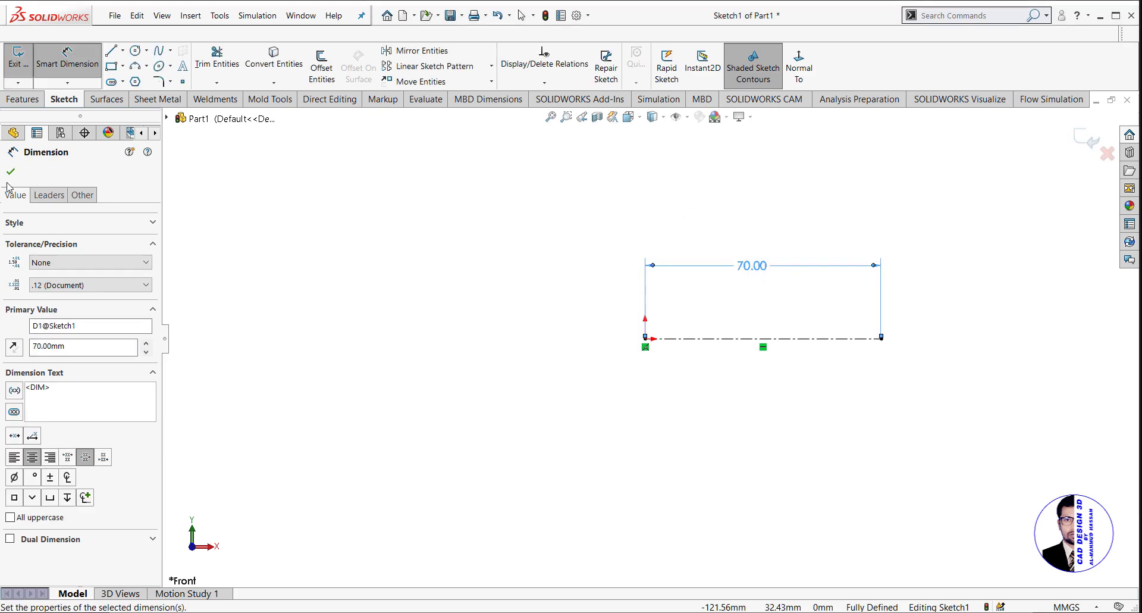
pyautogui.click(12, 173)
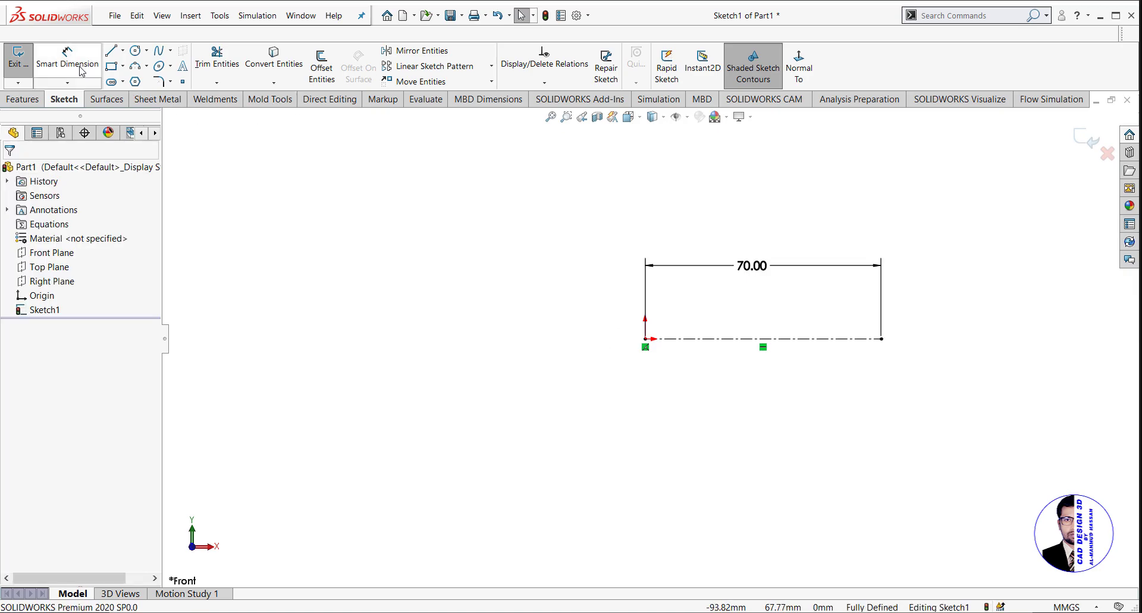
# Step: Sketch a vertical line about 28 mm up from the origin, followed by an upward-sloping line about 72 mm long
pyautogui.click(111, 51)
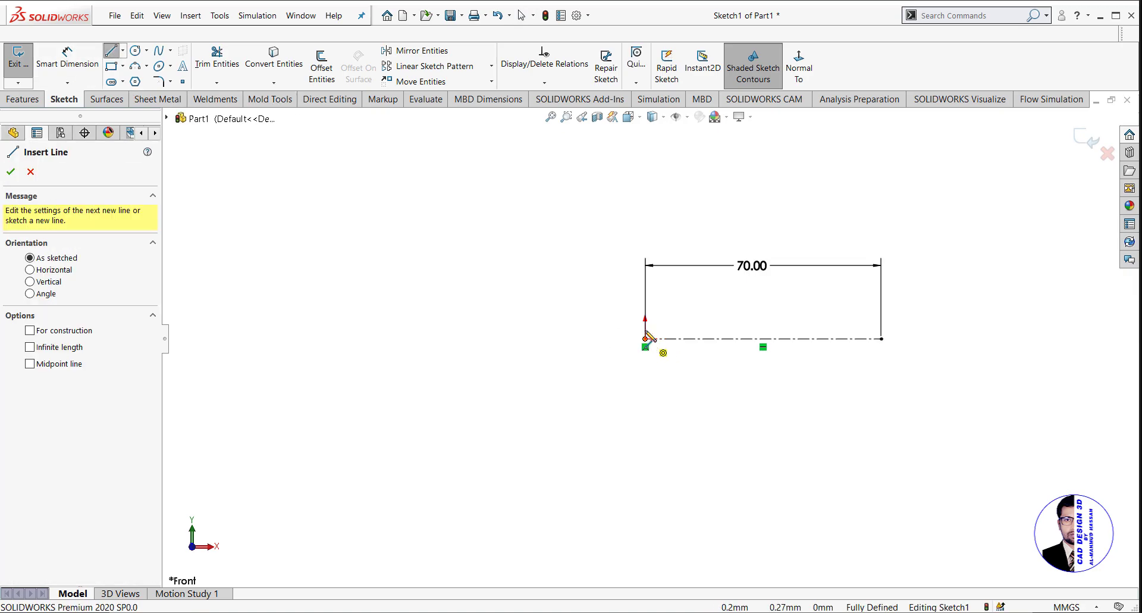
pyautogui.click(646, 338)
pyautogui.click(646, 244)
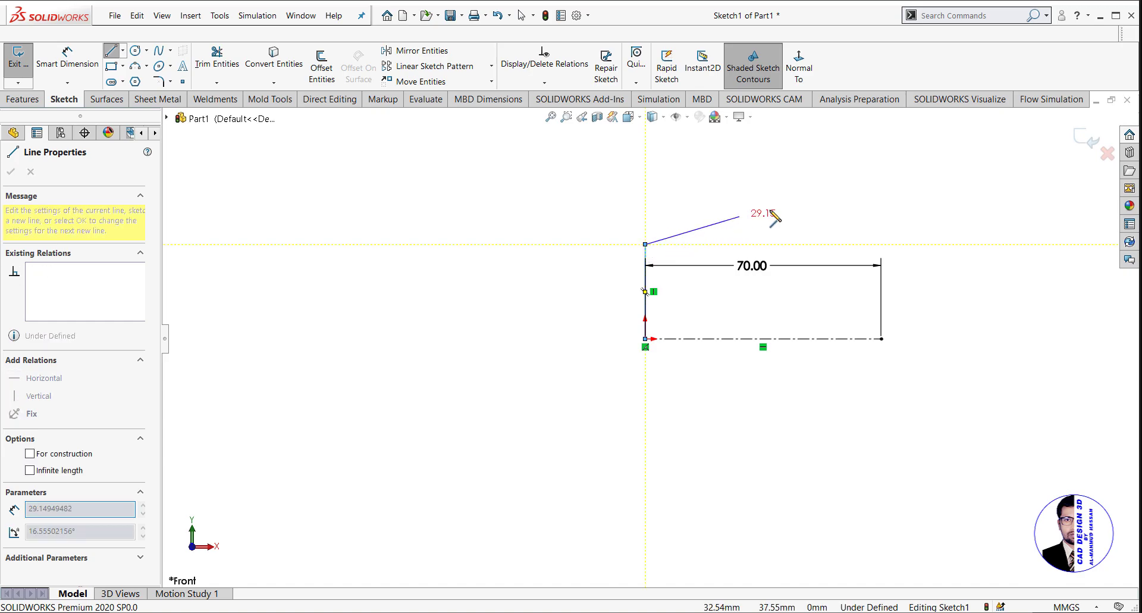
pyautogui.click(884, 183)
pyautogui.rightClick(933, 126)
pyautogui.click(946, 145)
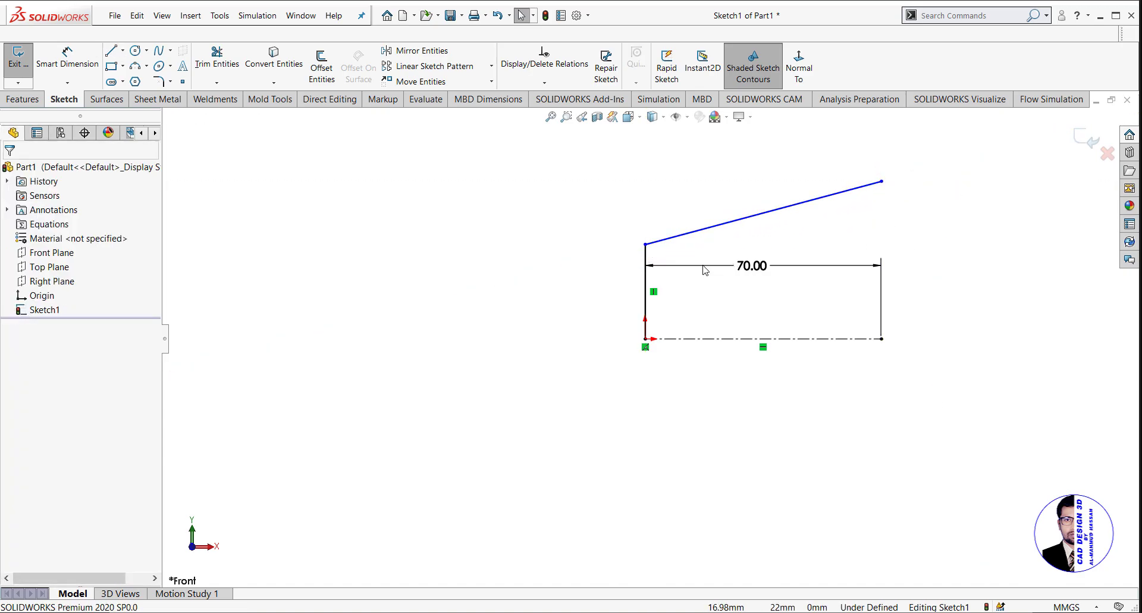
# Step: Dimension the angle between the vertical line at the origin and the sloped line as 115°
pyautogui.scroll(-3, 704, 270)
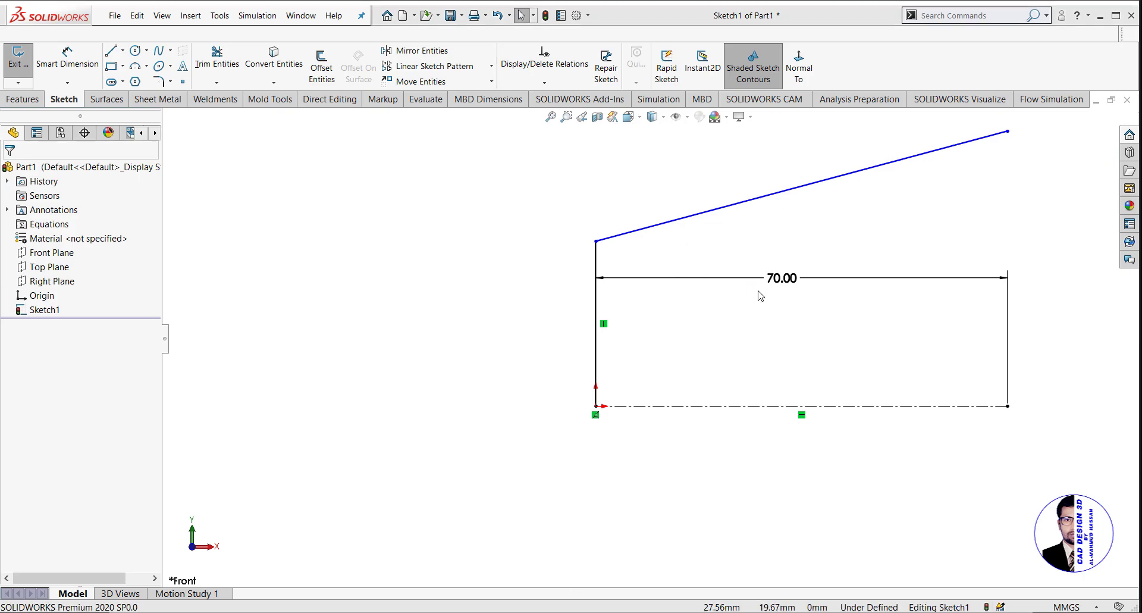
pyautogui.scroll(-1, 733, 279)
pyautogui.scroll(-1, 675, 237)
pyautogui.scroll(2, 597, 255)
pyautogui.scroll(-1, 707, 279)
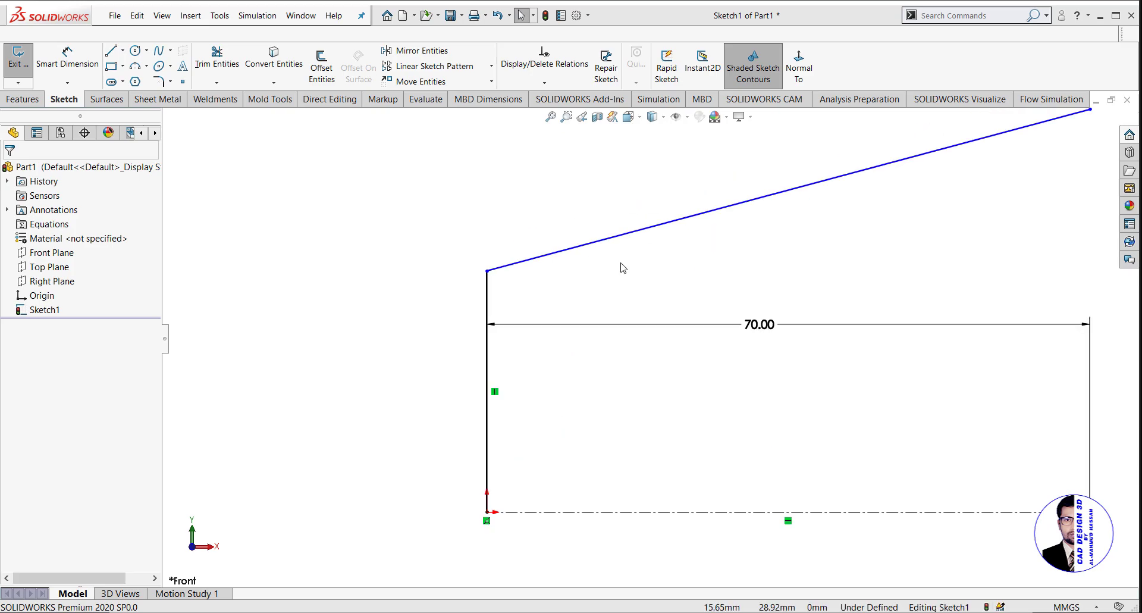
pyautogui.click(67, 58)
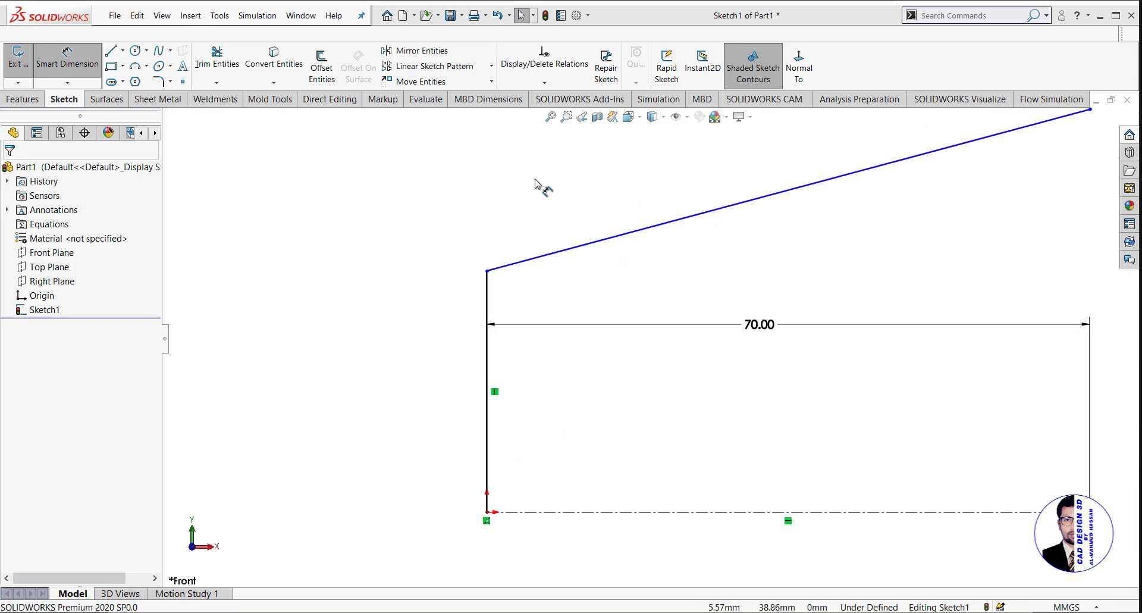
pyautogui.click(502, 267)
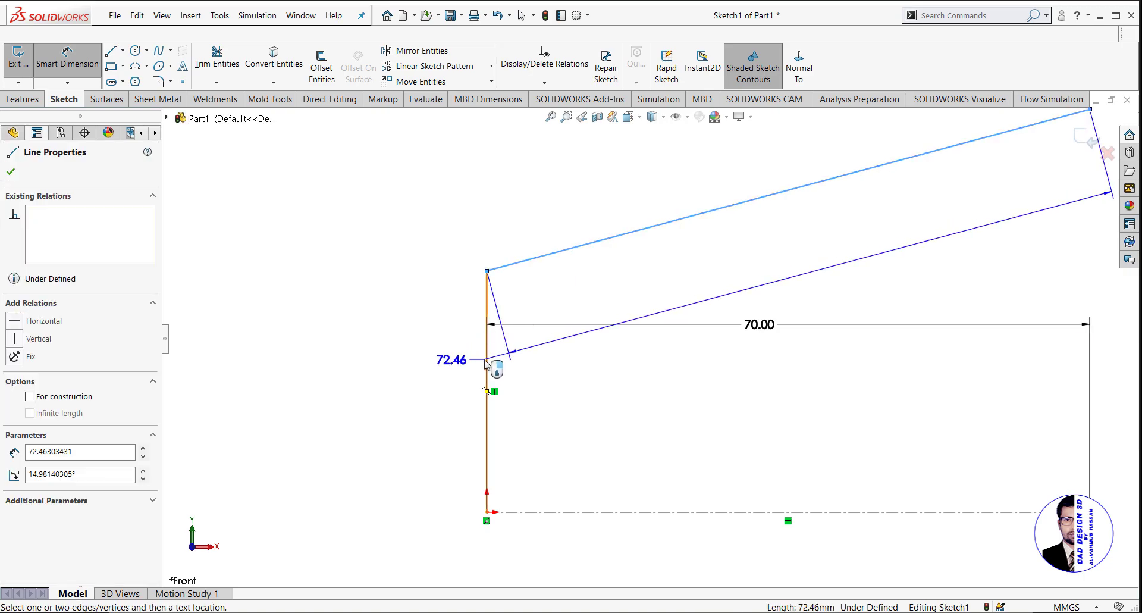
pyautogui.click(485, 363)
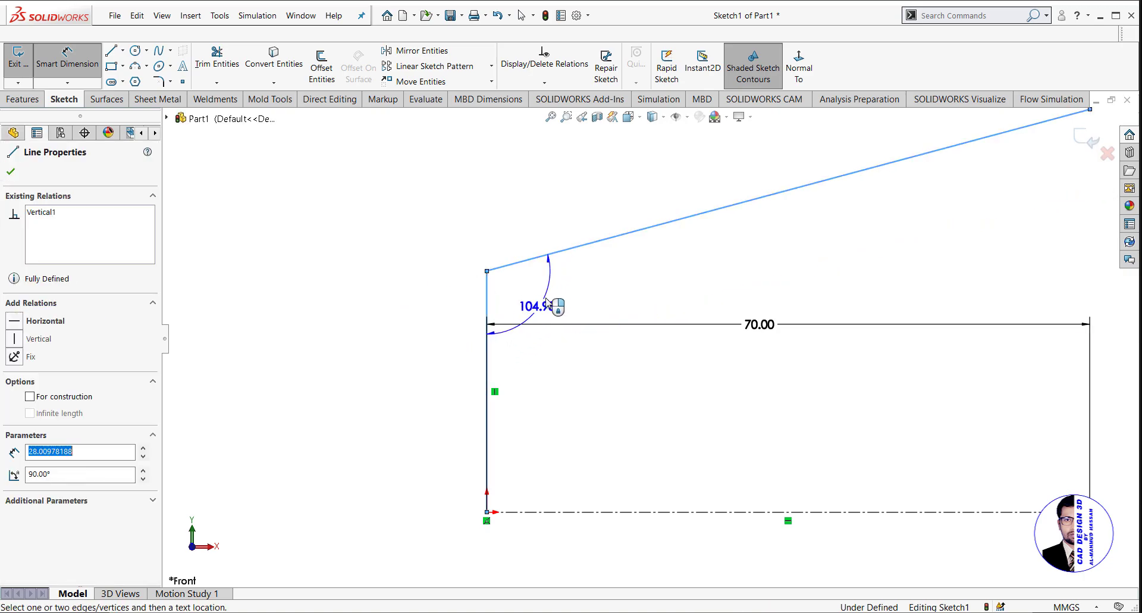
pyautogui.click(593, 308)
pyautogui.write('1')
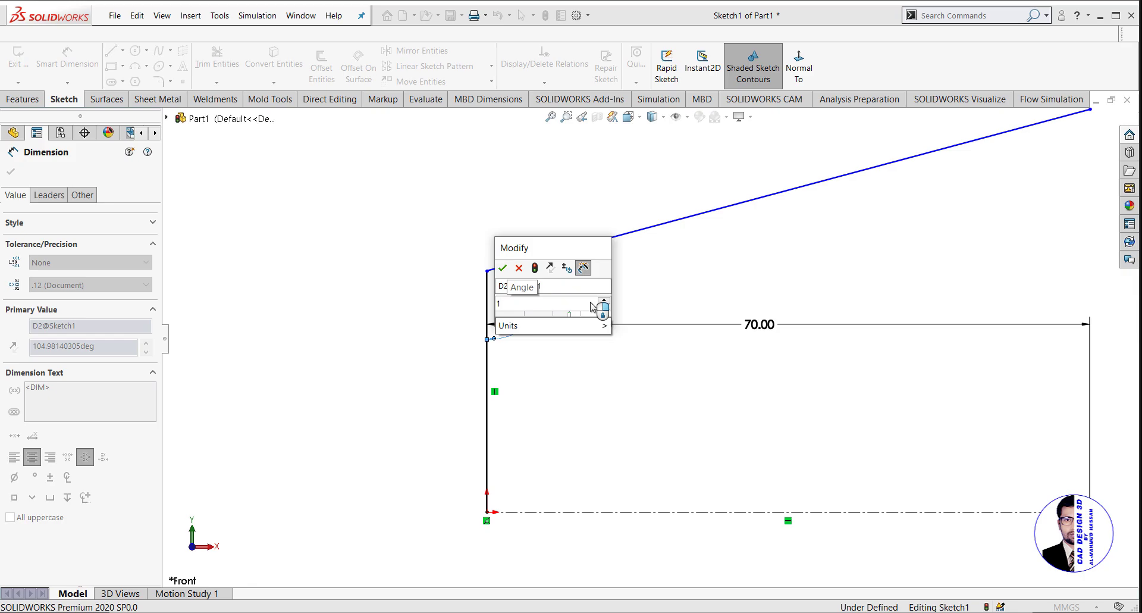
pyautogui.write('15')
pyautogui.press('Return')
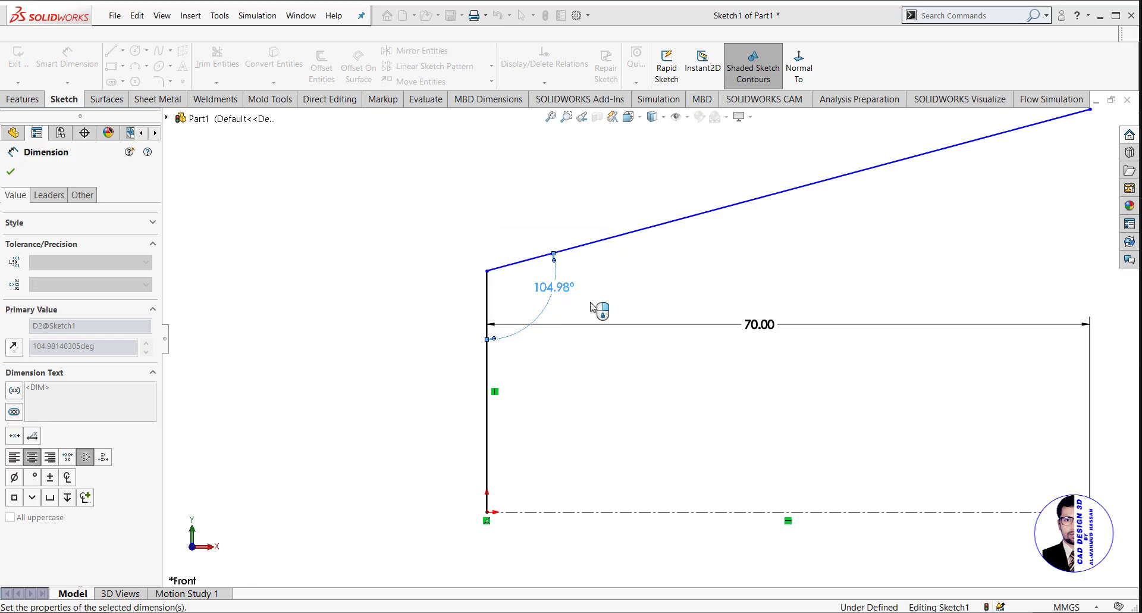
pyautogui.click(9, 176)
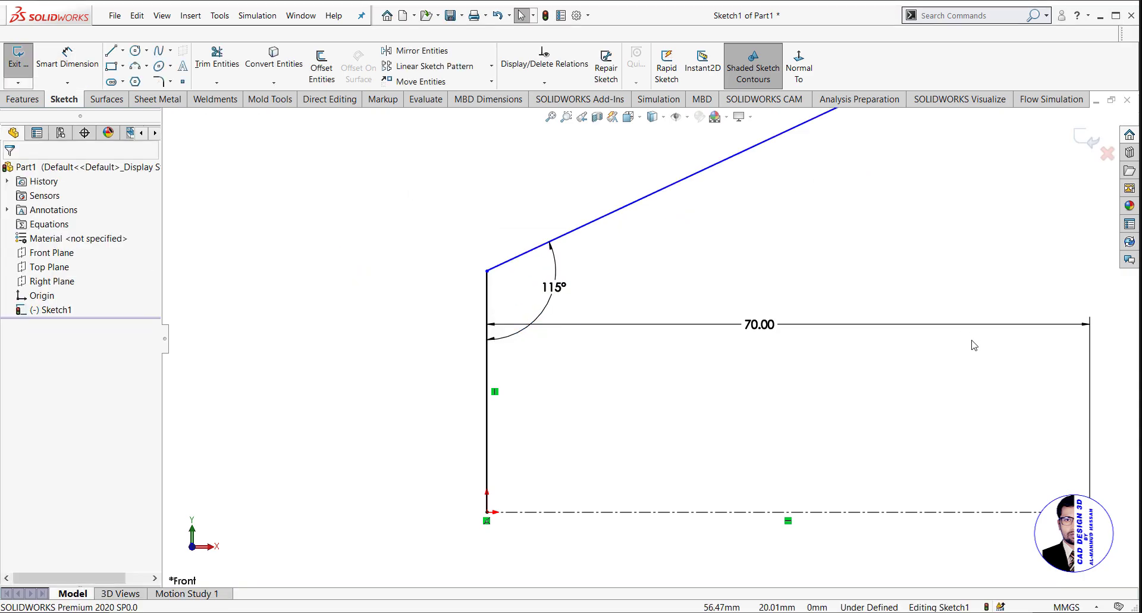
# Step: Sketch a vertical line from the centerline's free end up to slightly above the sloped line's upper end
pyautogui.scroll(-3, 969, 339)
pyautogui.scroll(1, 860, 271)
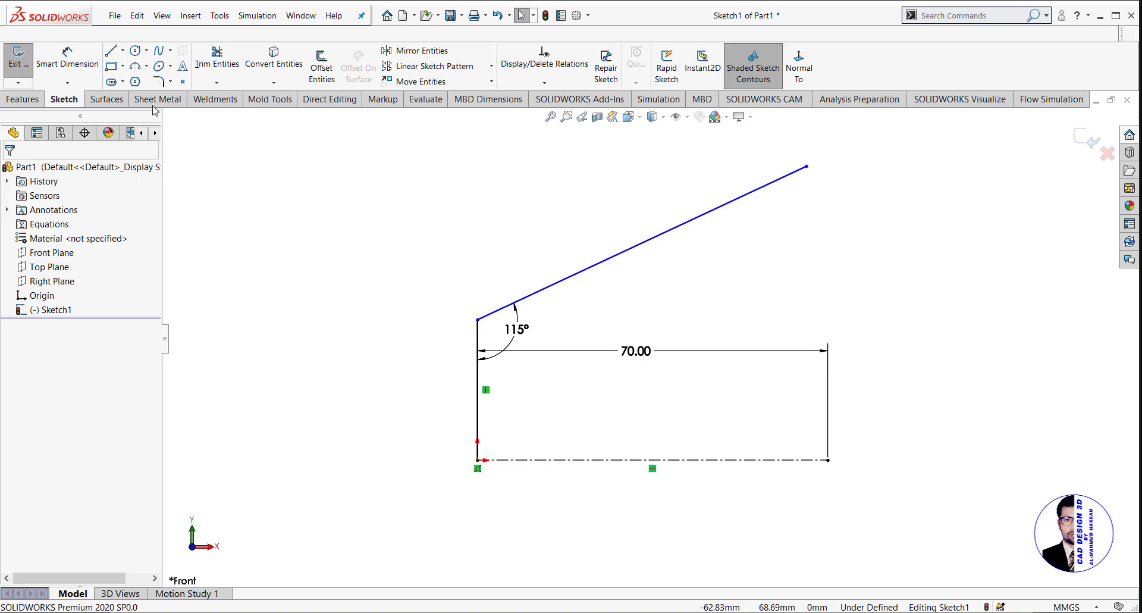
pyautogui.click(114, 51)
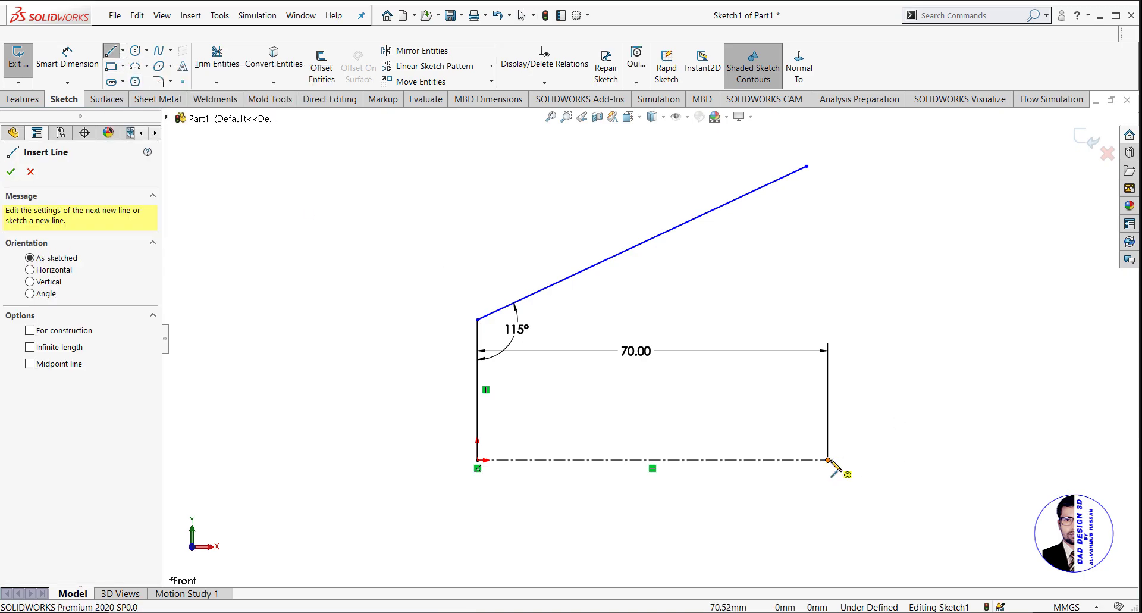
pyautogui.click(828, 459)
pyautogui.click(830, 140)
pyautogui.rightClick(921, 146)
pyautogui.click(952, 156)
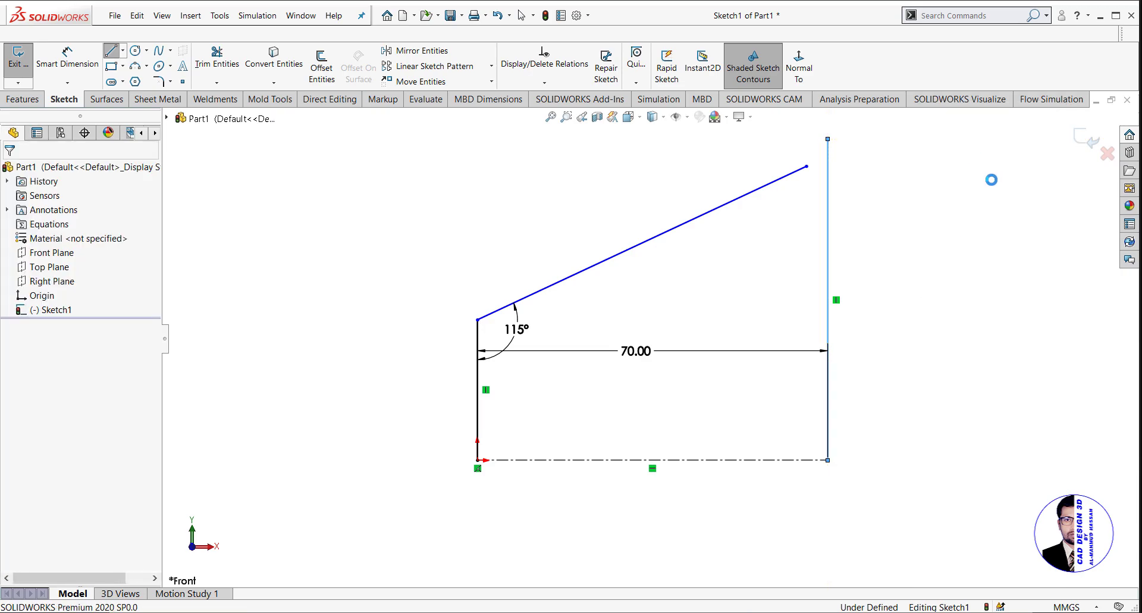
# Step: Extend the sloped line to the taller vertical line and trim that vertical's excess above their intersection
pyautogui.click(216, 83)
pyautogui.click(225, 114)
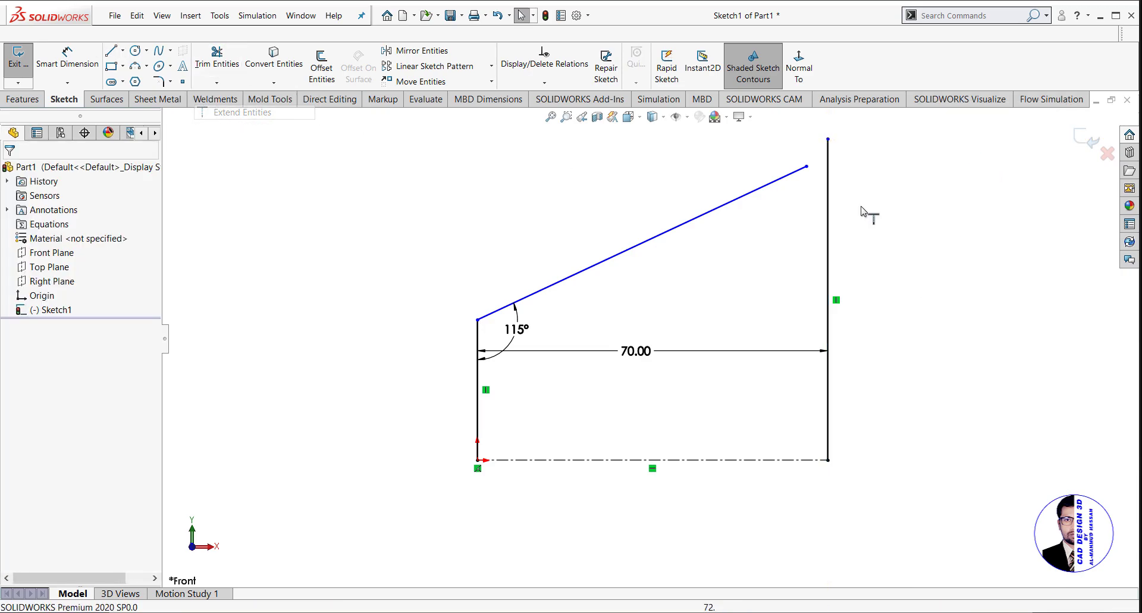
pyautogui.click(800, 175)
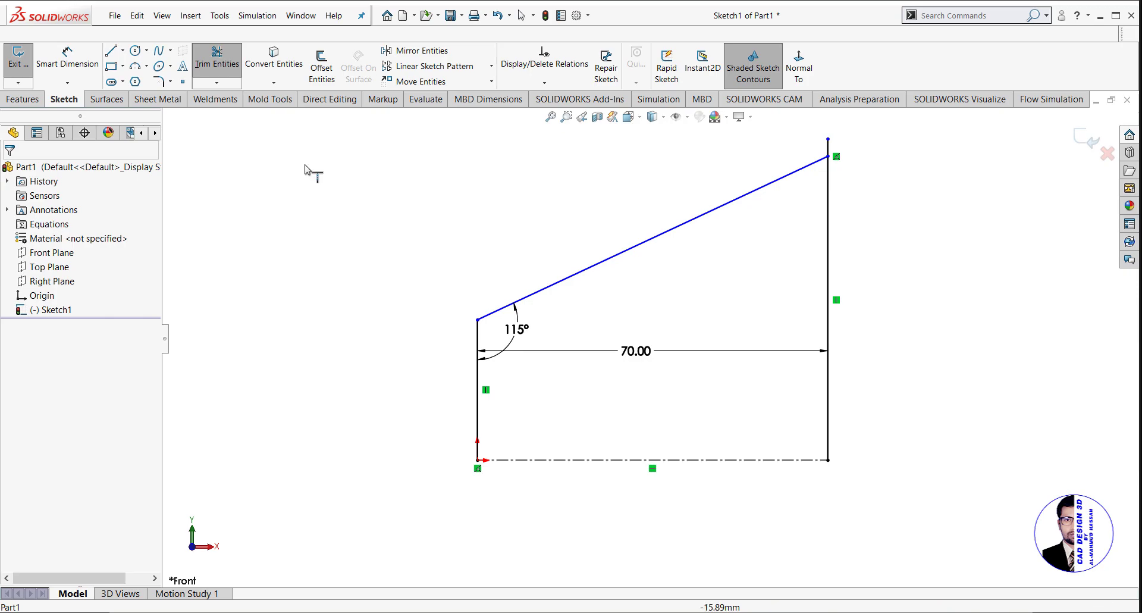
pyautogui.click(216, 83)
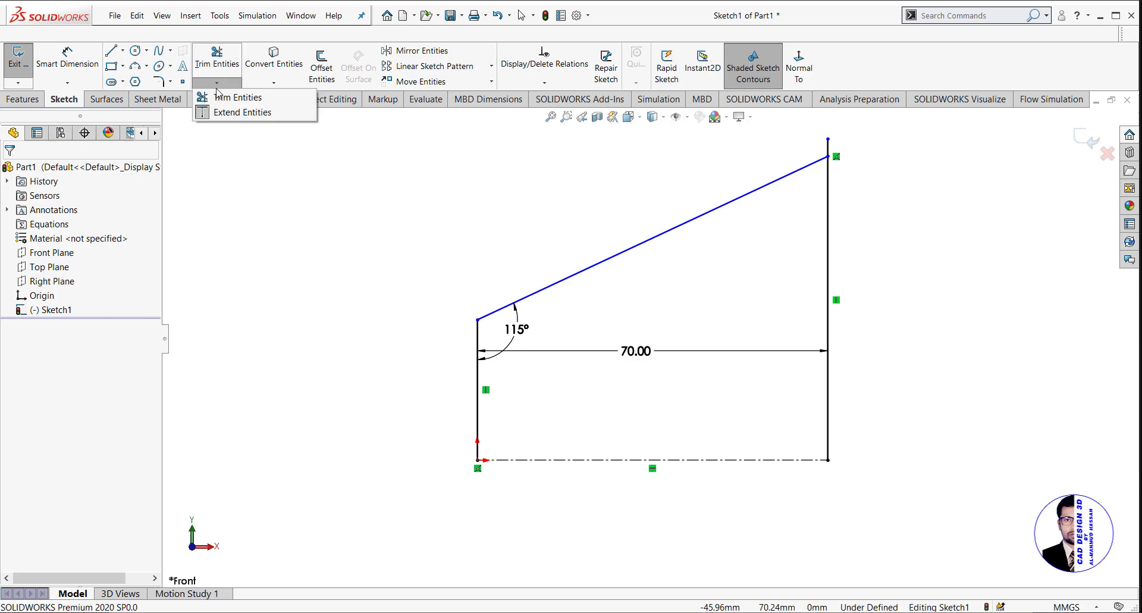
pyautogui.click(225, 100)
pyautogui.click(828, 148)
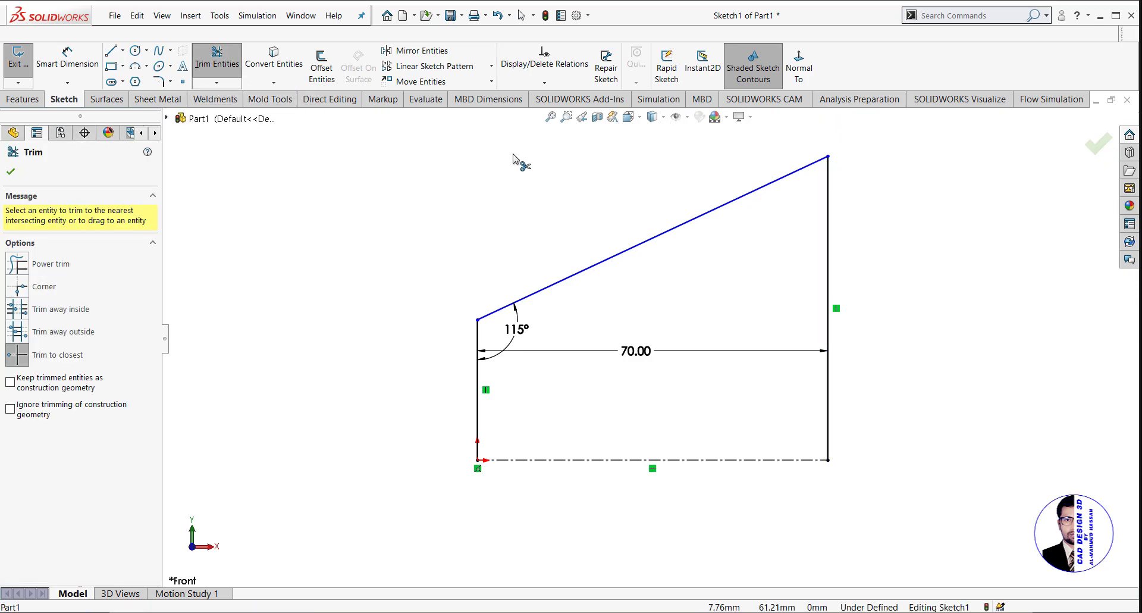
# Step: Offset the connected sloped and vertical profile lines inward by 10 mm, keeping the chain selection and added dimension
pyautogui.scroll(-3, 844, 197)
pyautogui.scroll(4, 694, 342)
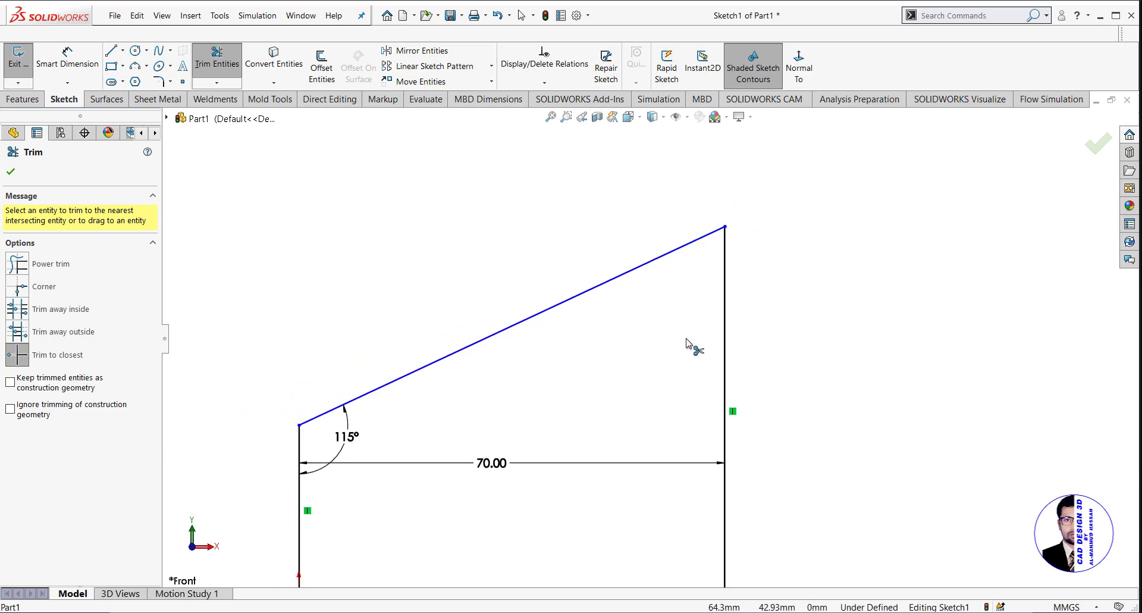
pyautogui.scroll(-2, 568, 411)
pyautogui.click(10, 171)
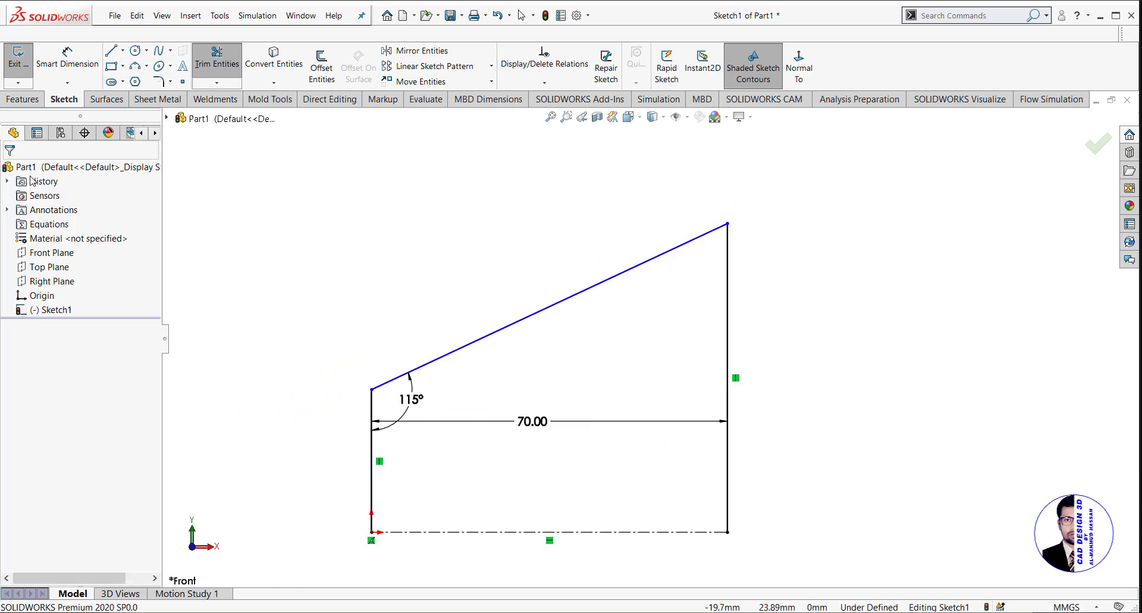
pyautogui.scroll(2, 632, 404)
pyautogui.scroll(-2, 603, 451)
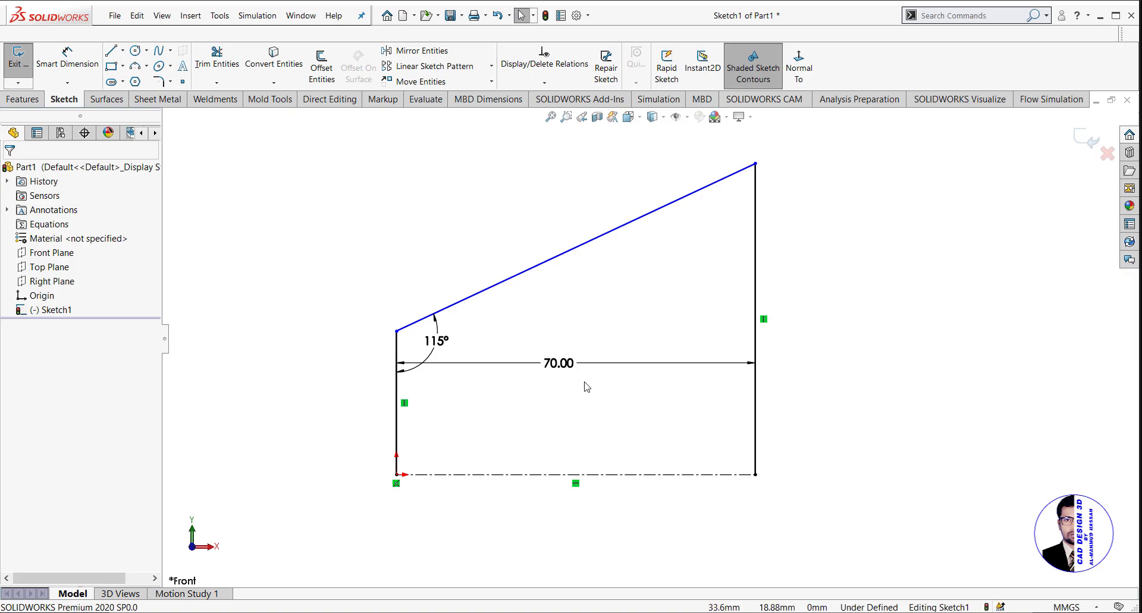
pyautogui.scroll(2, 601, 369)
pyautogui.click(322, 65)
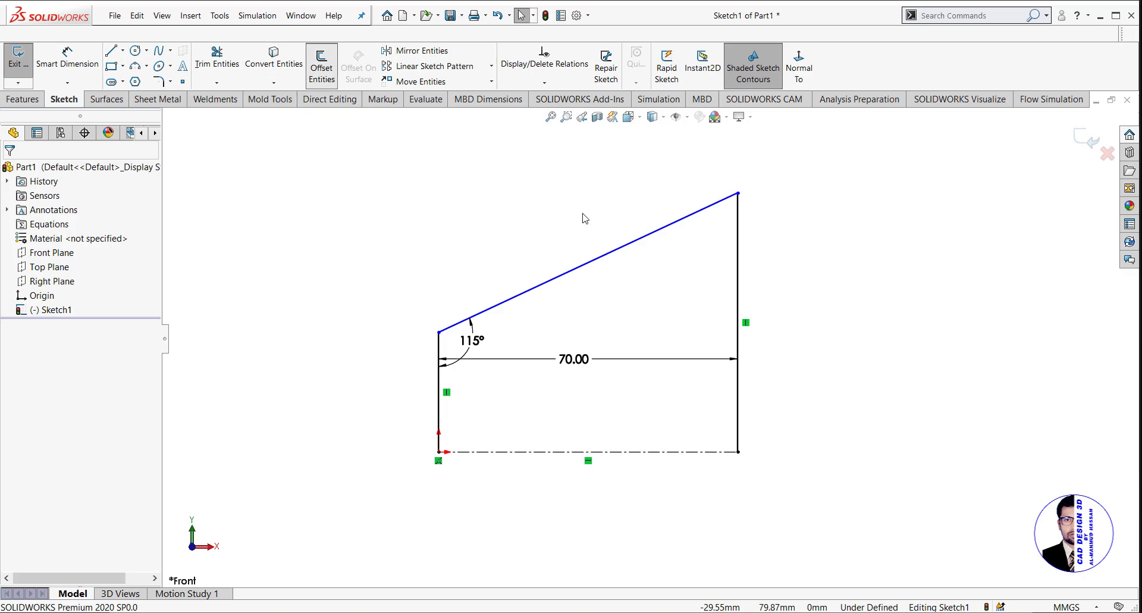
pyautogui.click(611, 255)
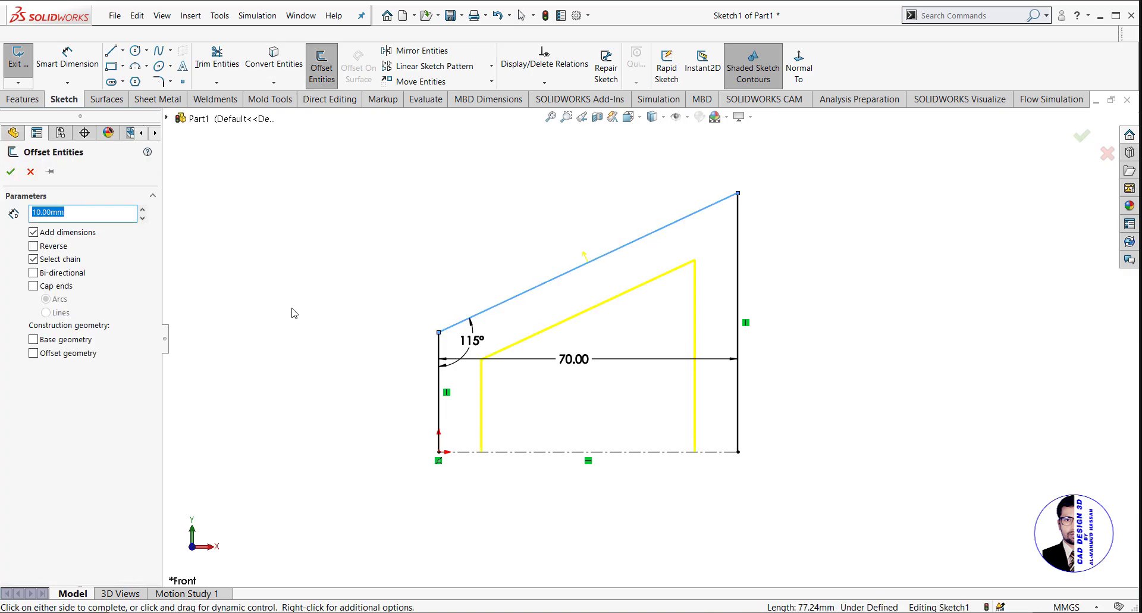
pyautogui.click(10, 171)
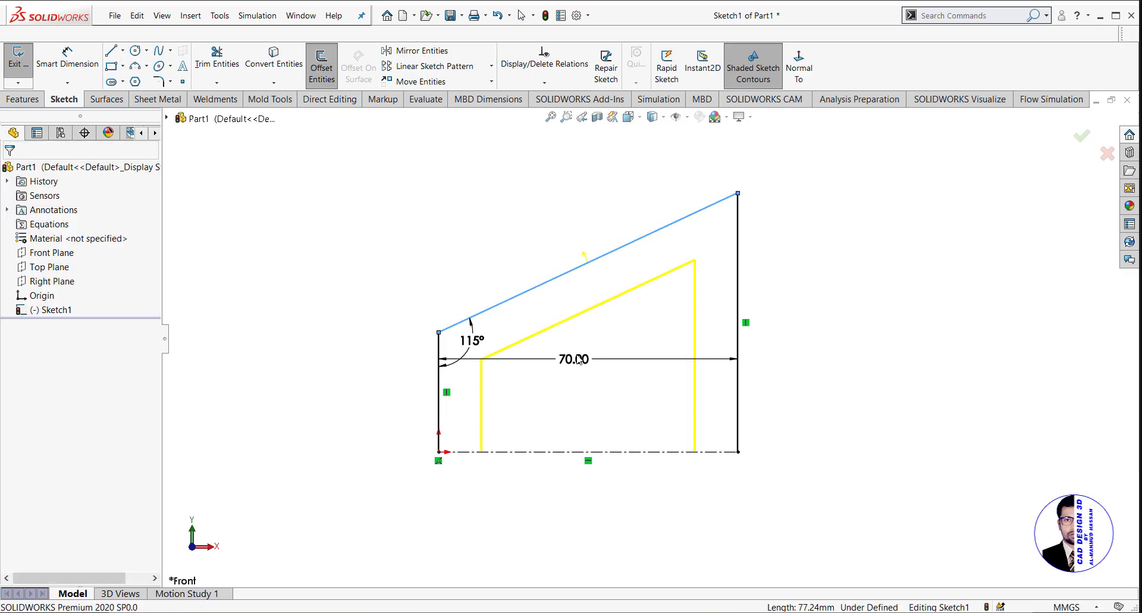
# Step: Add 5 mm sketch fillets to the two outer and two inner upper corners of the bracket profile
pyautogui.click(158, 82)
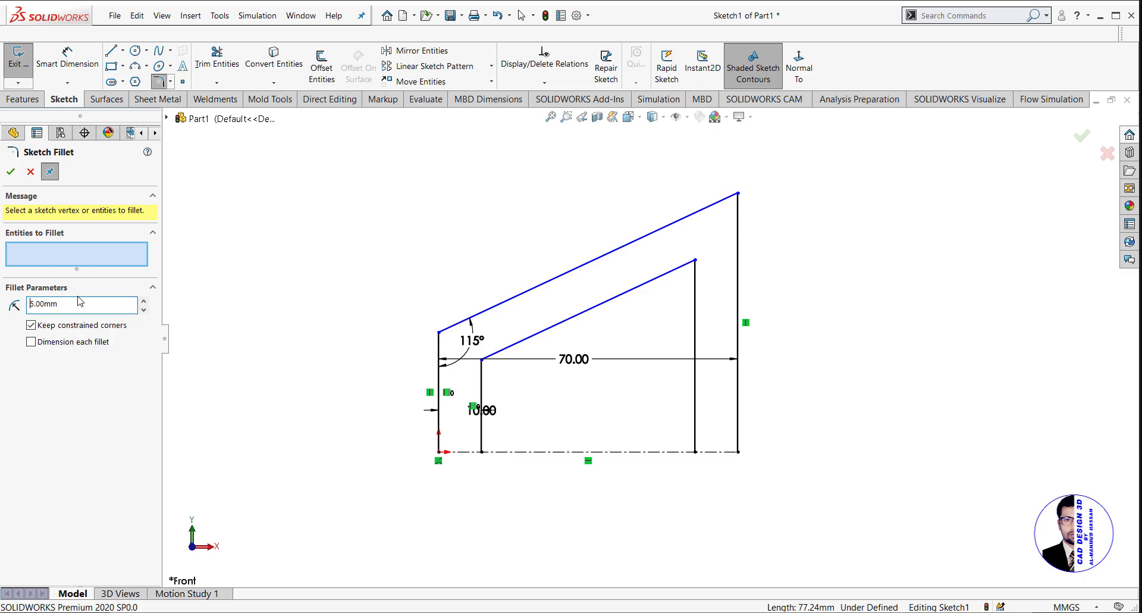
pyautogui.click(440, 336)
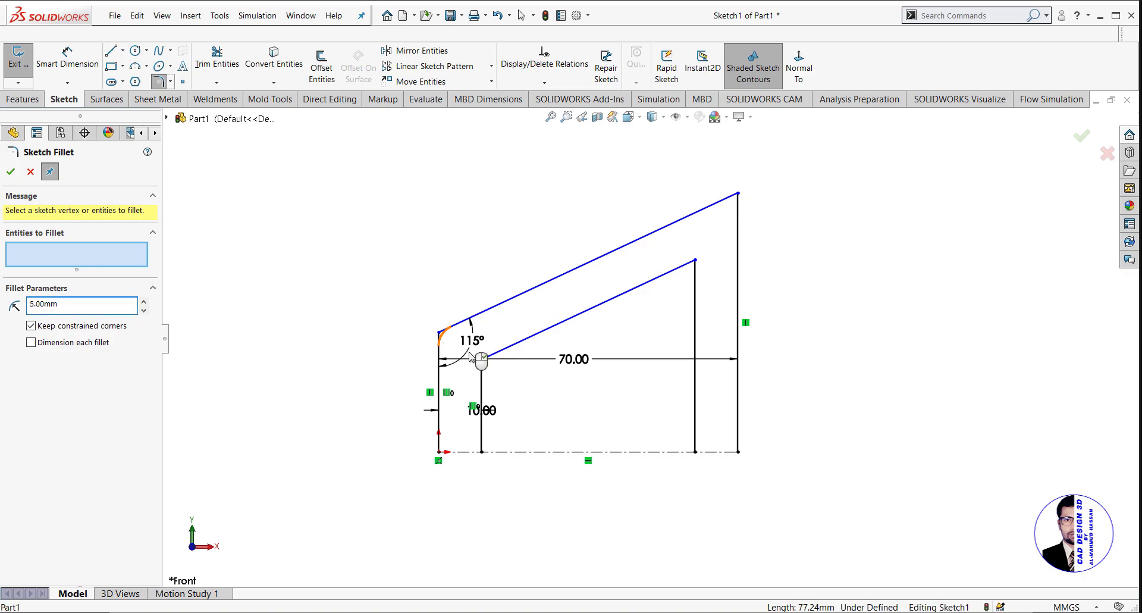
pyautogui.click(737, 199)
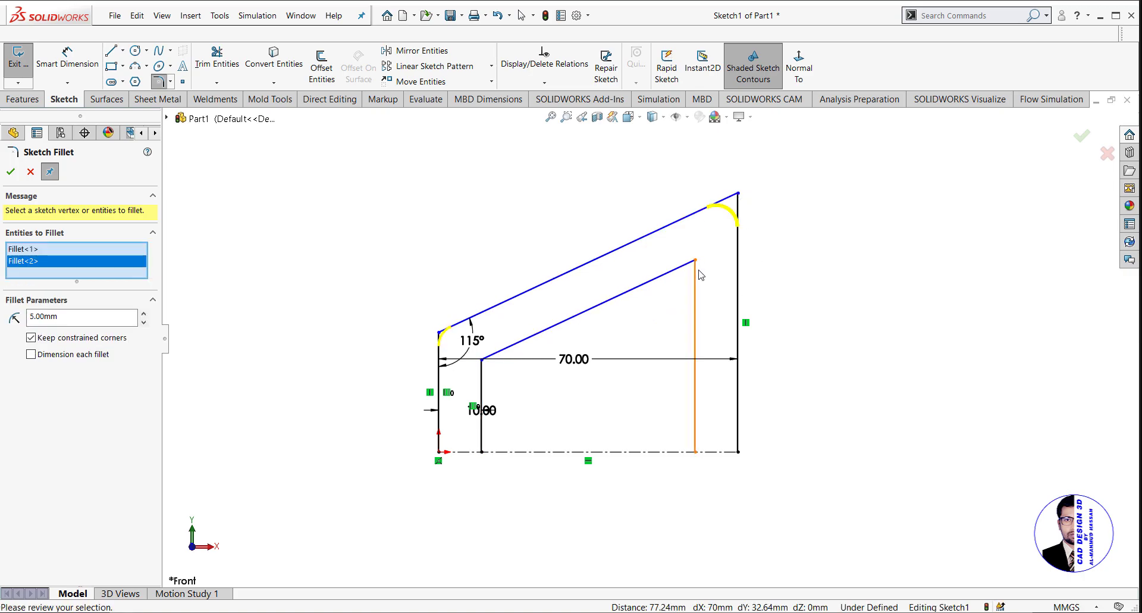
pyautogui.click(696, 263)
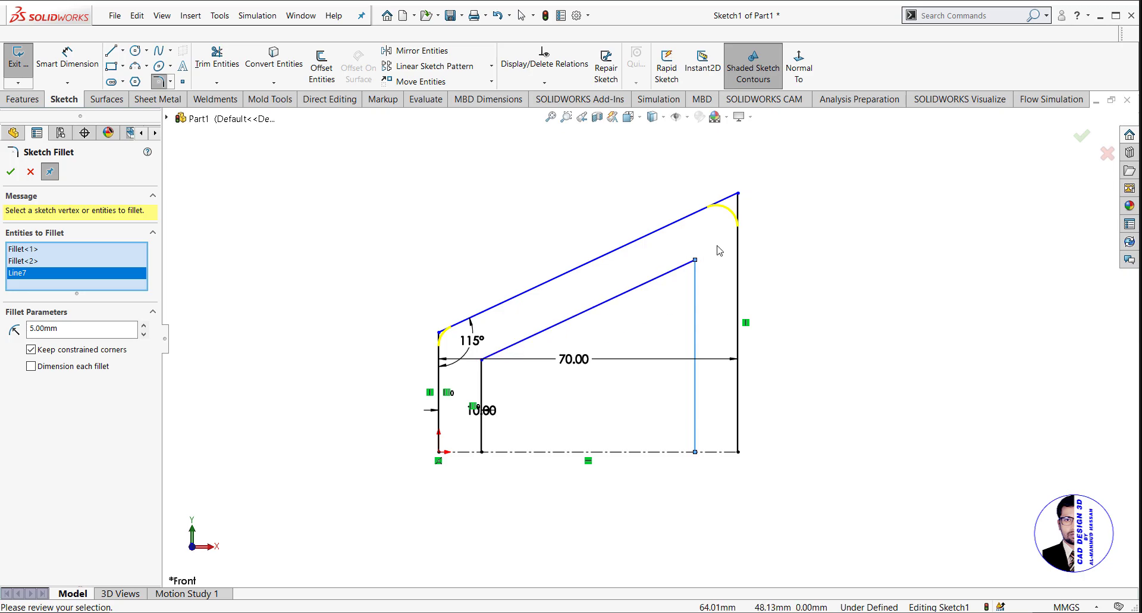
pyautogui.click(700, 263)
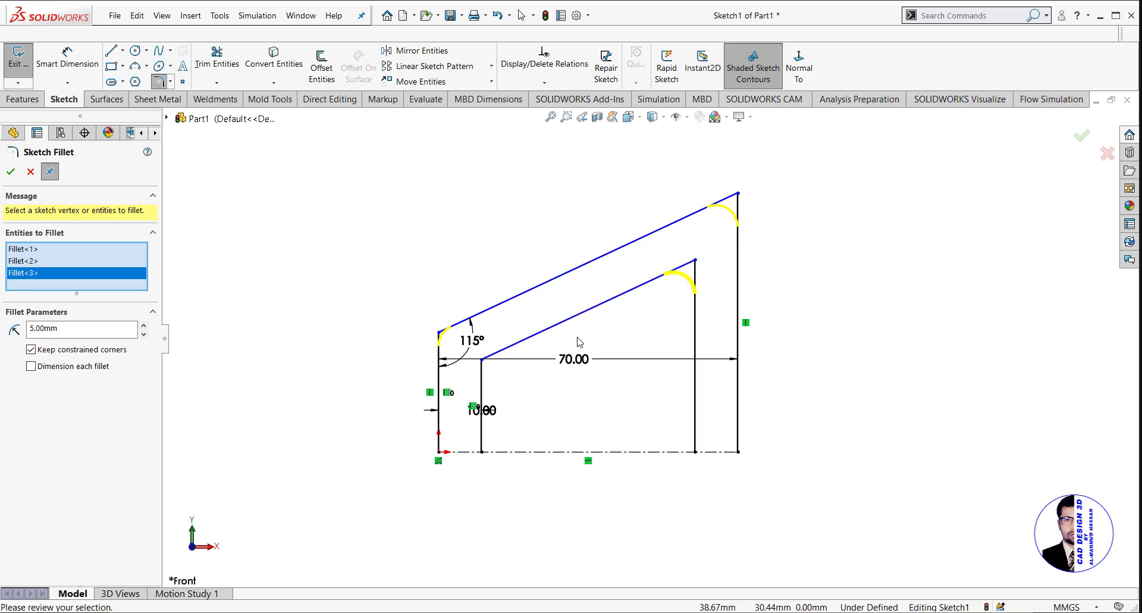
pyautogui.click(483, 364)
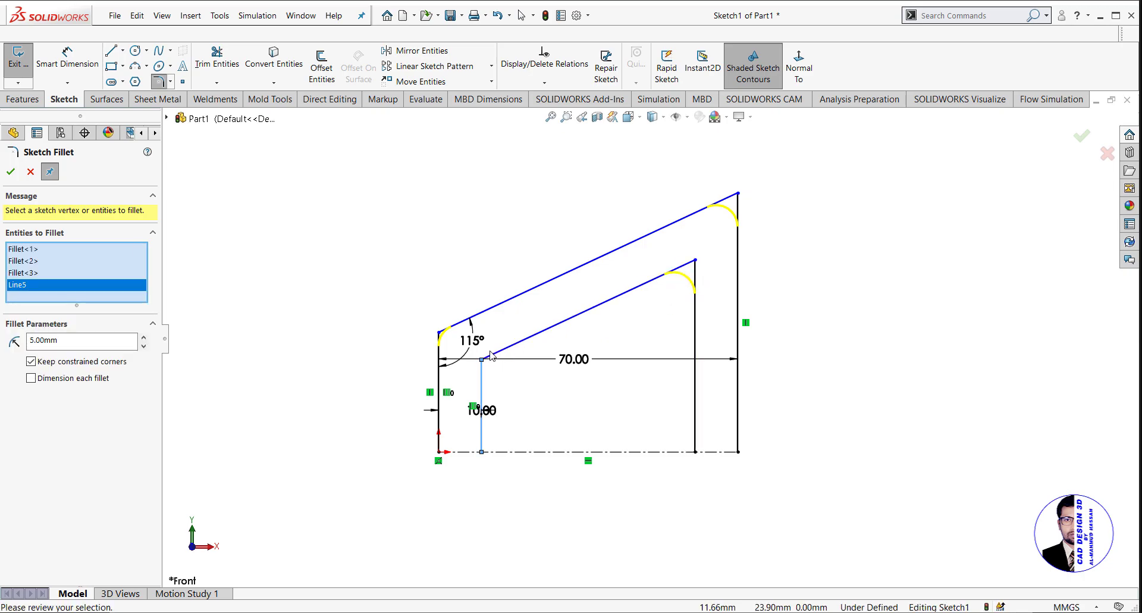
pyautogui.click(491, 356)
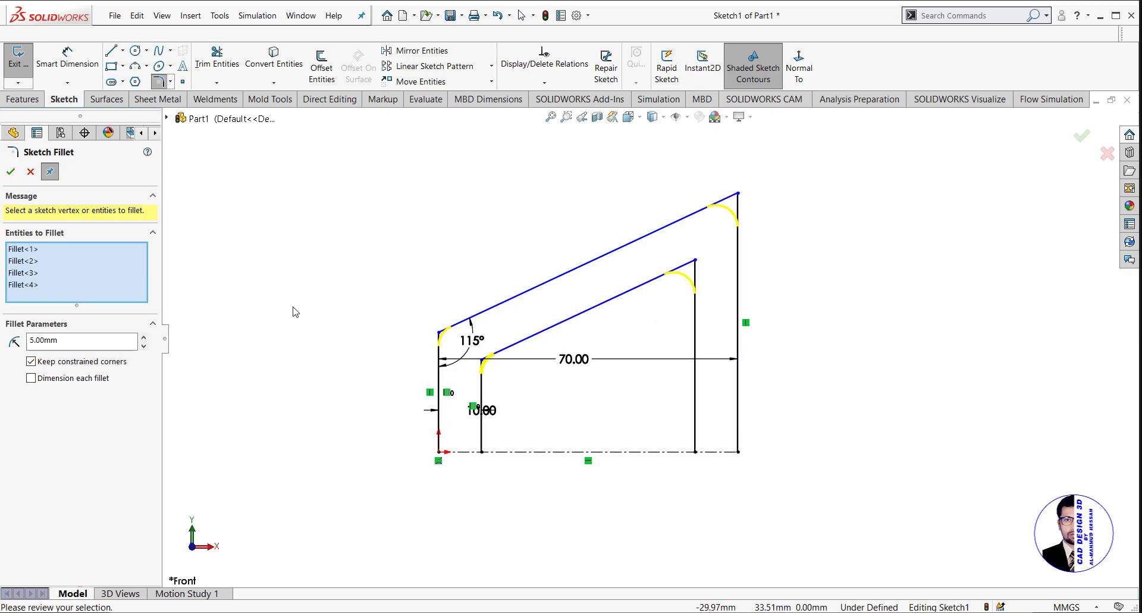
pyautogui.press('Return')
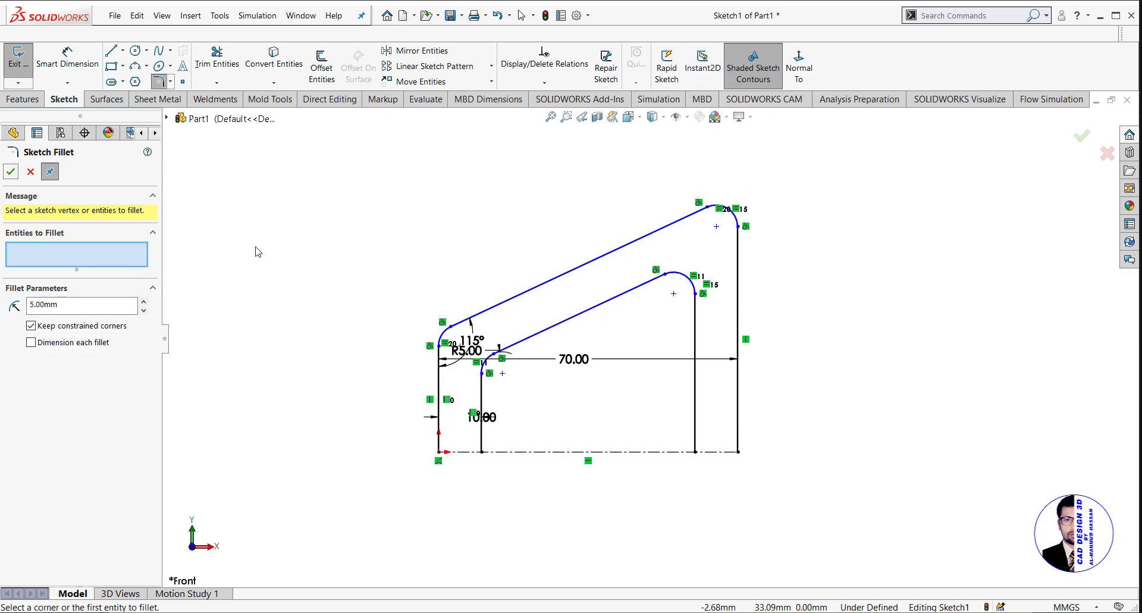
pyautogui.click(11, 172)
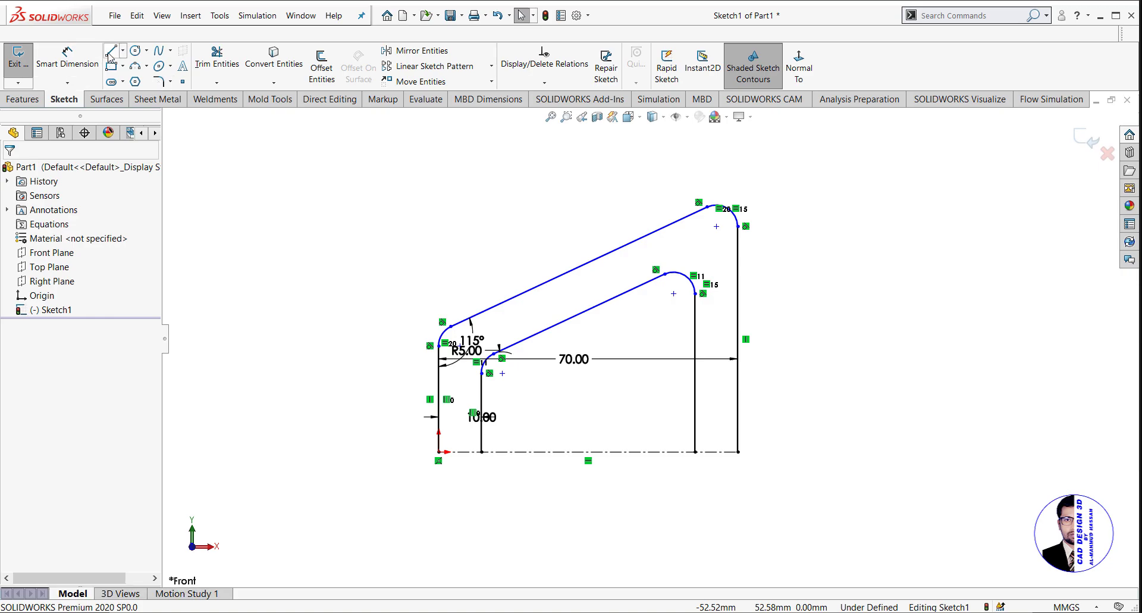
# Step: Close the lower ends of both legs with horizontal lines joining the outer and inner vertical lines
pyautogui.press('l')
pyautogui.click(438, 451)
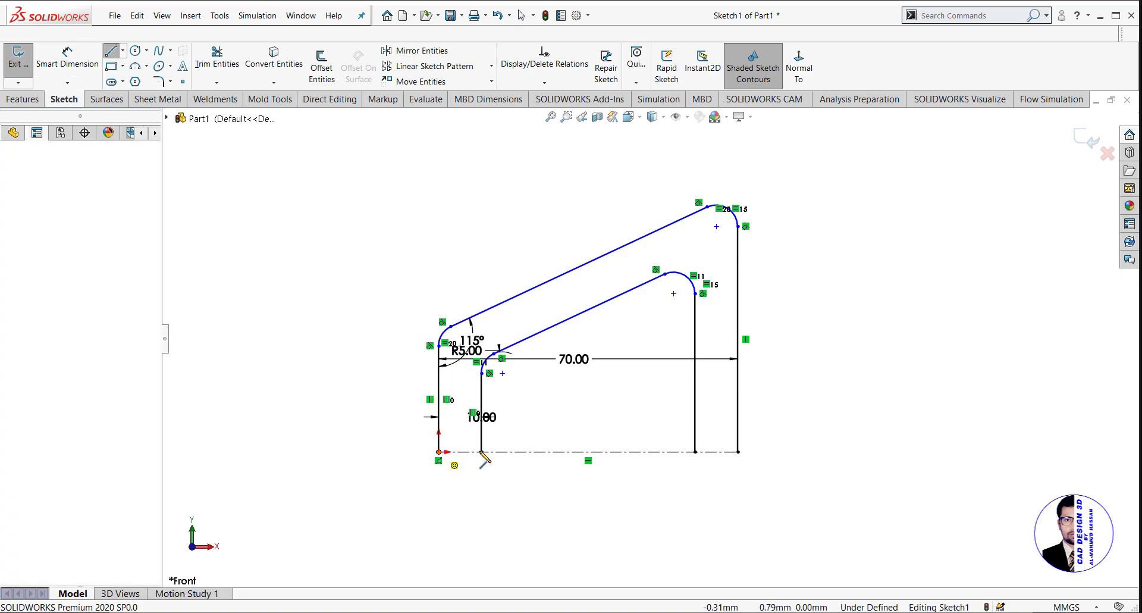
pyautogui.click(481, 451)
pyautogui.rightClick(545, 393)
pyautogui.click(571, 400)
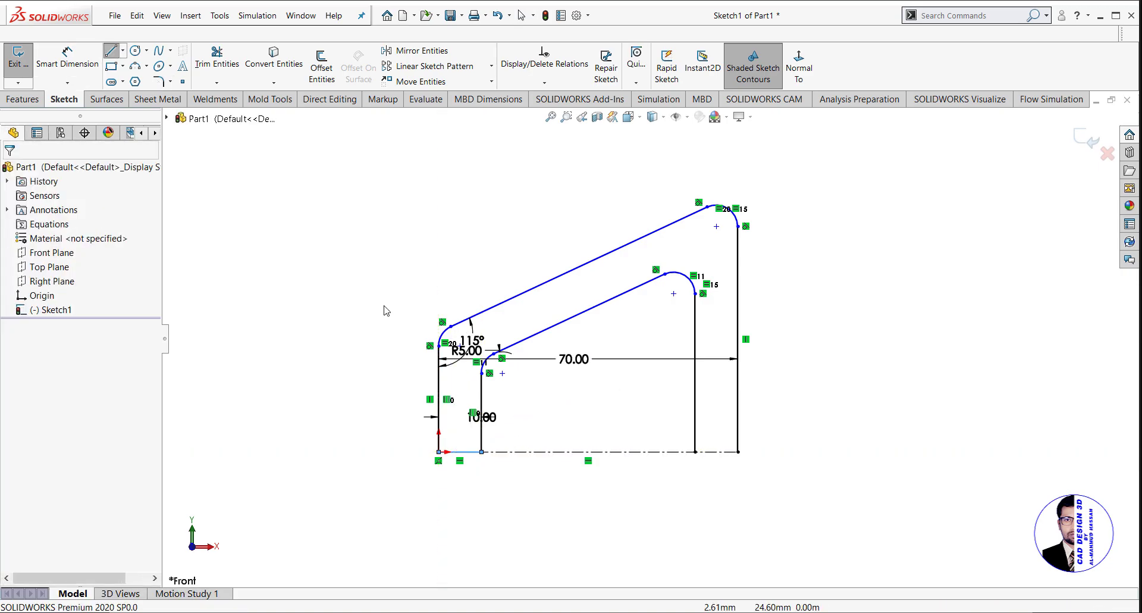
pyautogui.click(114, 52)
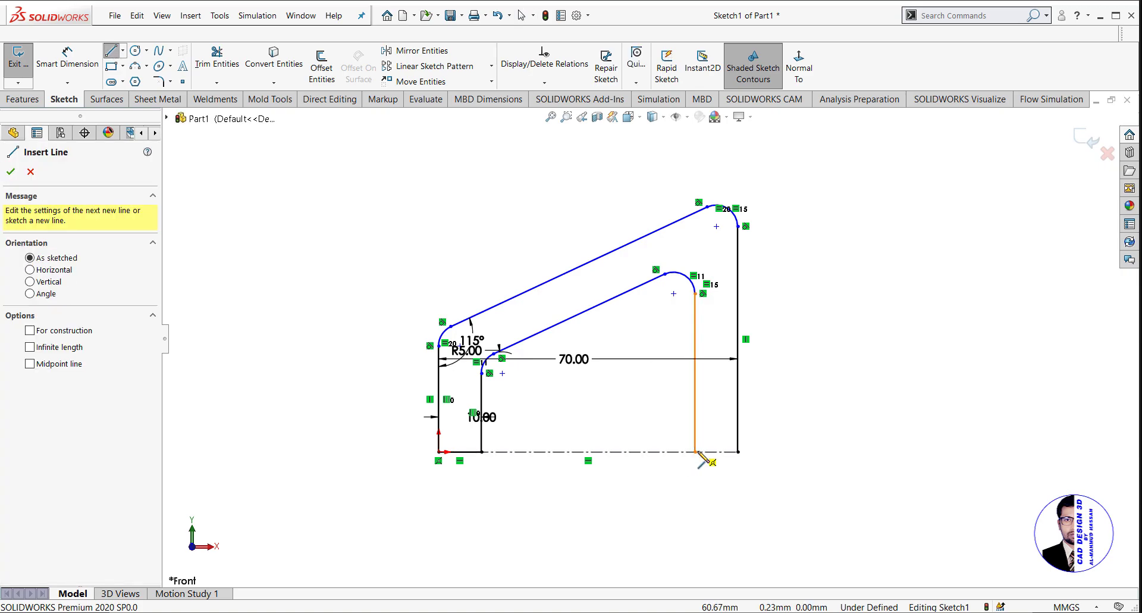
pyautogui.click(695, 452)
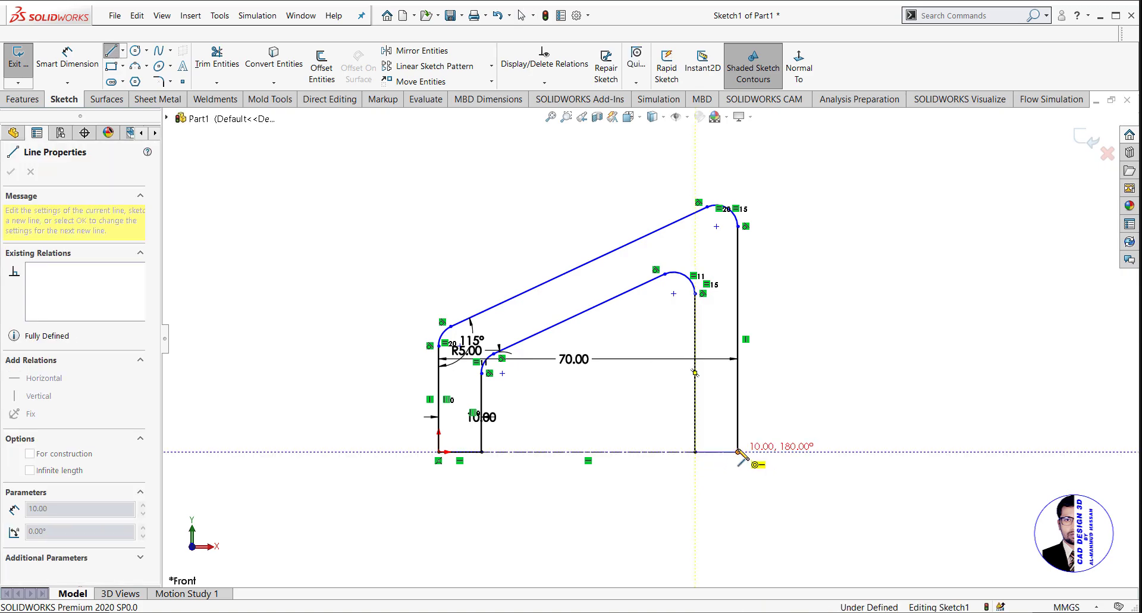
pyautogui.click(737, 451)
pyautogui.rightClick(794, 326)
pyautogui.click(842, 335)
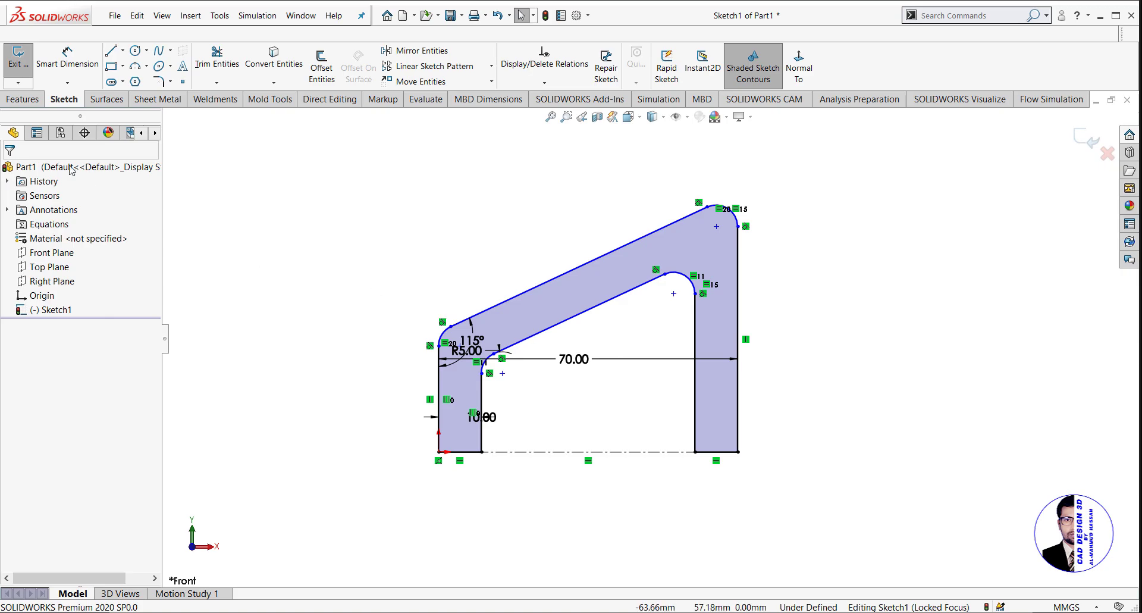
# Step: Extrude the closed bracket profile 70 mm as a blind boss in the reversed direction
pyautogui.click(22, 99)
pyautogui.click(23, 65)
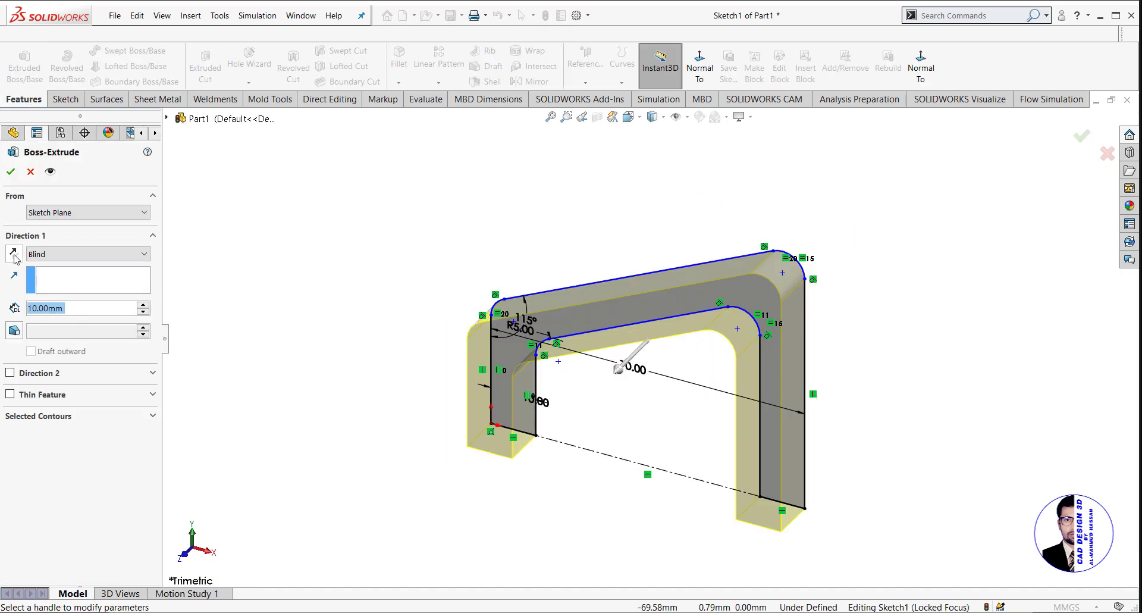
pyautogui.click(13, 252)
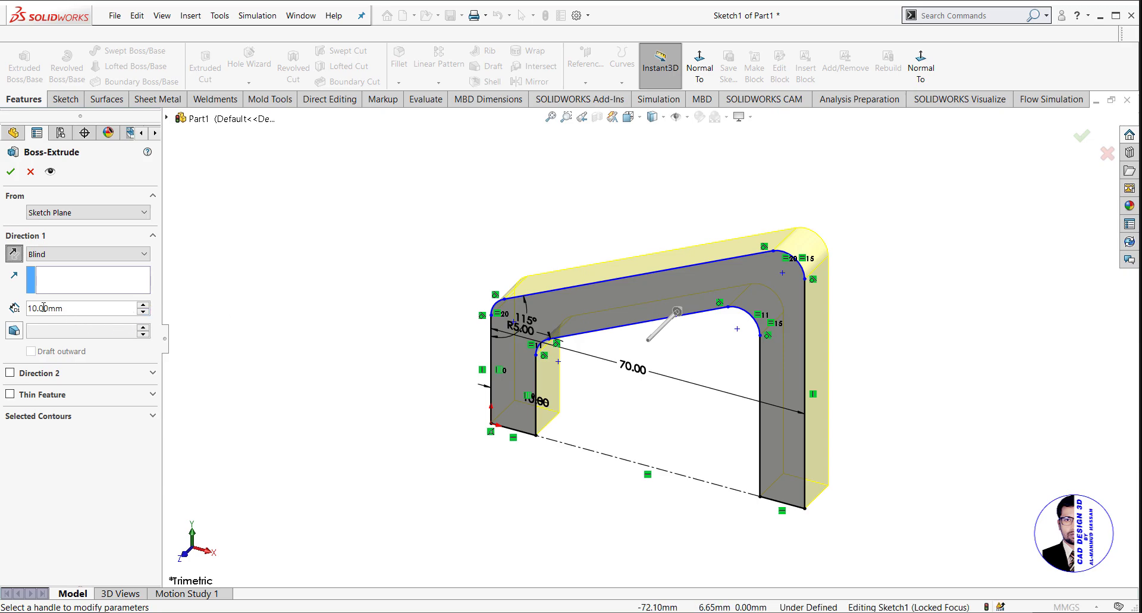
pyautogui.write('70')
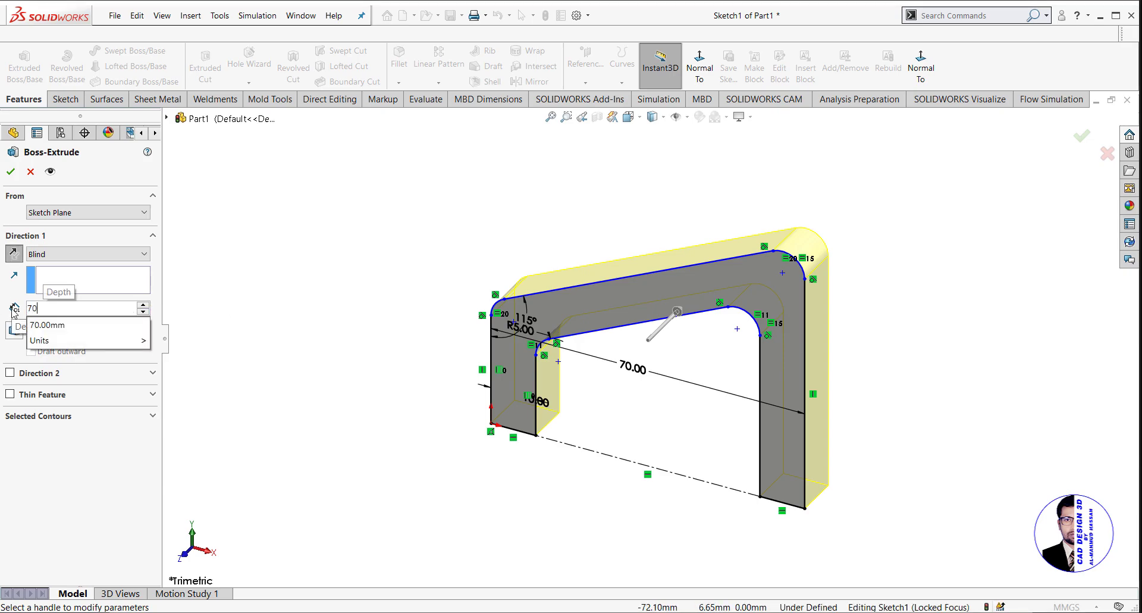
pyautogui.press('Return')
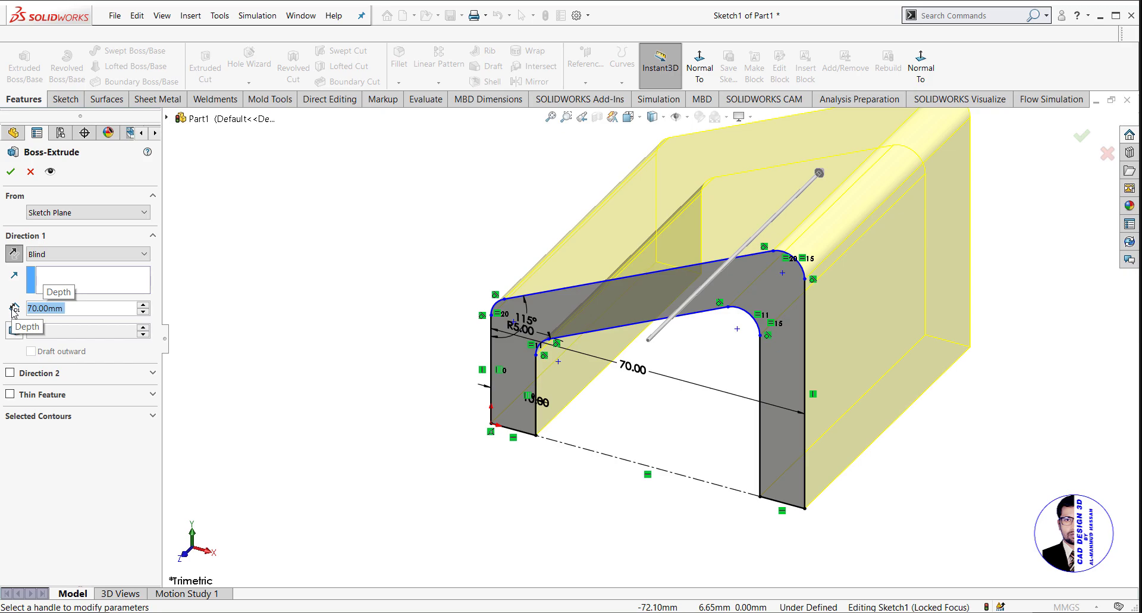
pyautogui.click(11, 173)
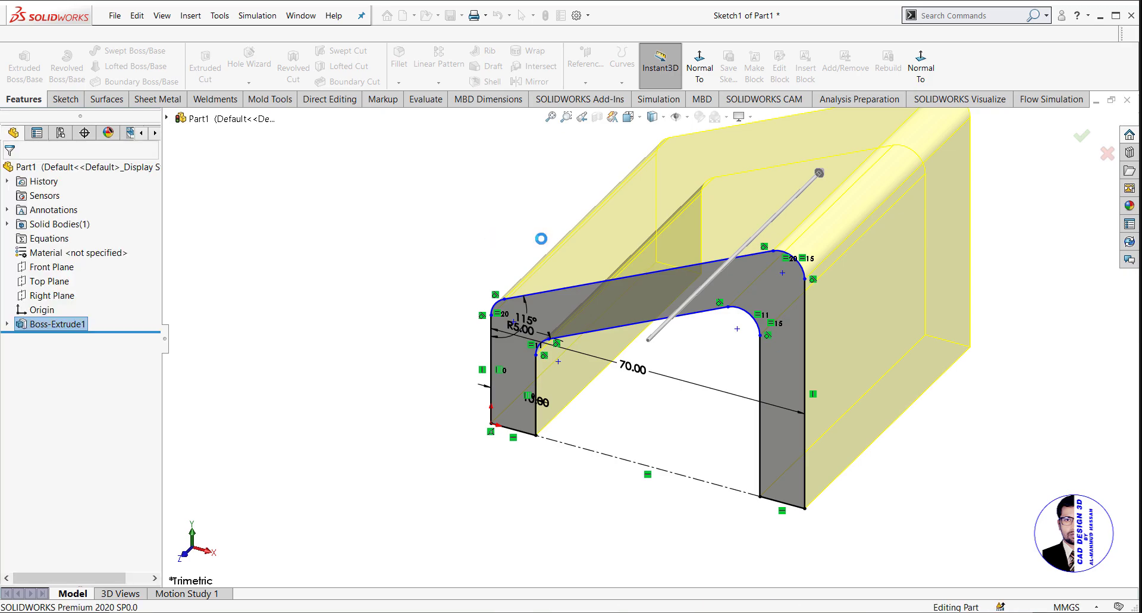
pyautogui.click(497, 278)
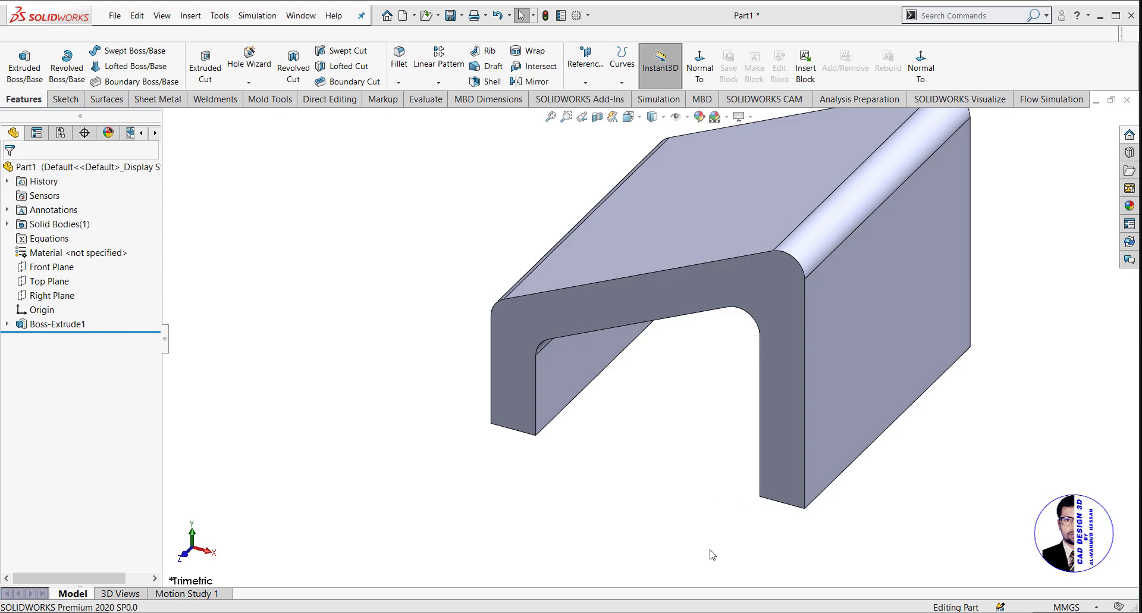
# Step: Consult the dimensioned drawing in the image viewer and create a mid plane between the bracket's front and back profile faces in SOLIDWORKS
pyautogui.hotkey('alt', 'Tab')
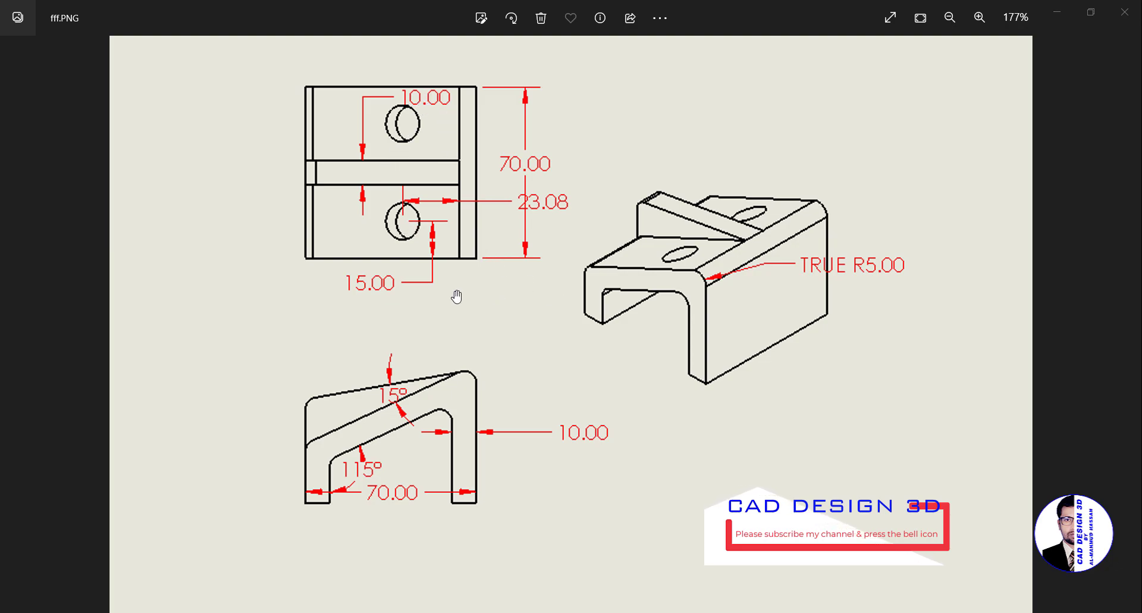
pyautogui.click(668, 612)
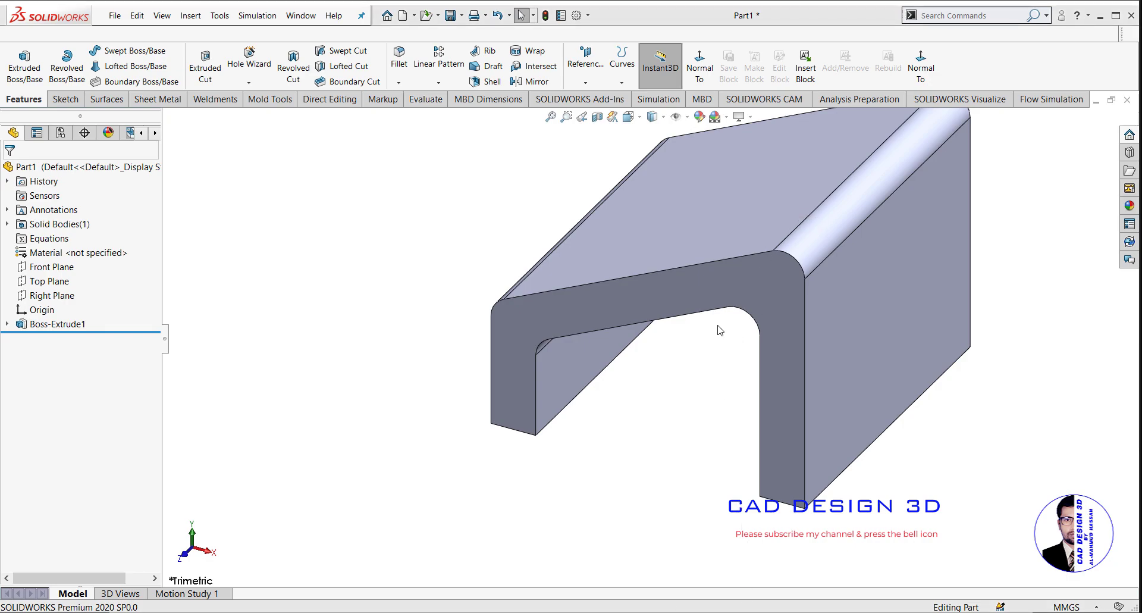
pyautogui.scroll(-1, 719, 333)
pyautogui.scroll(1, 718, 333)
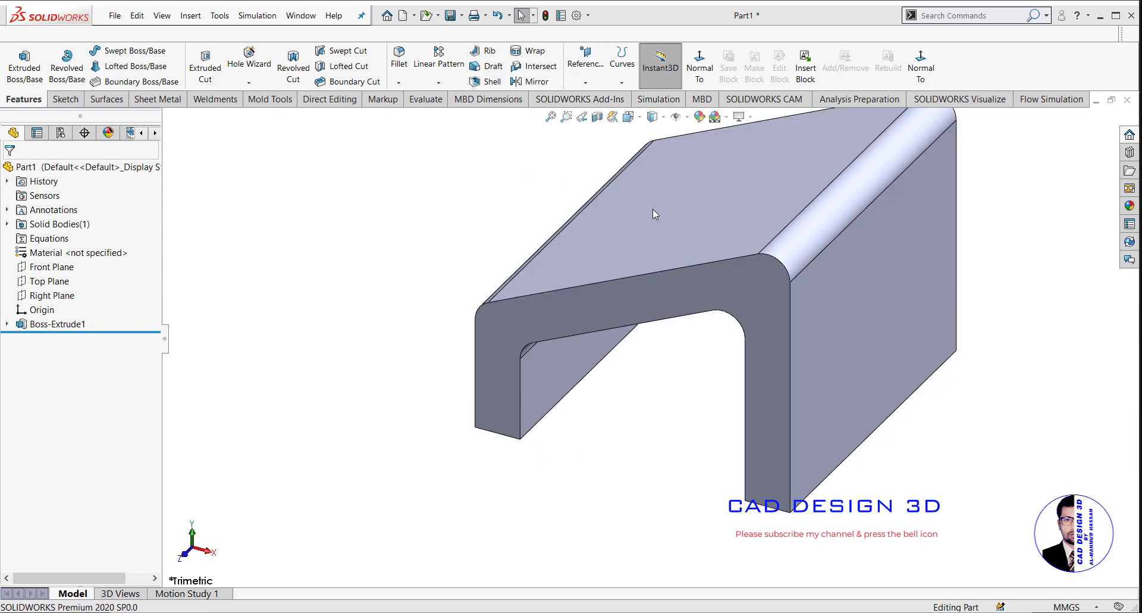
pyautogui.click(585, 83)
pyautogui.click(595, 97)
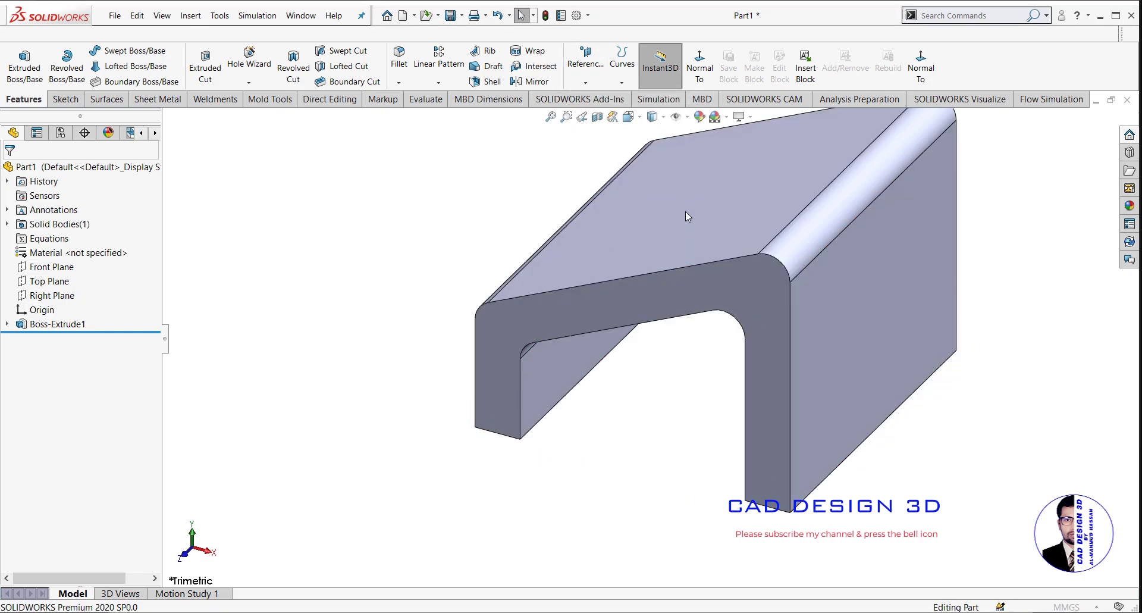
pyautogui.click(685, 284)
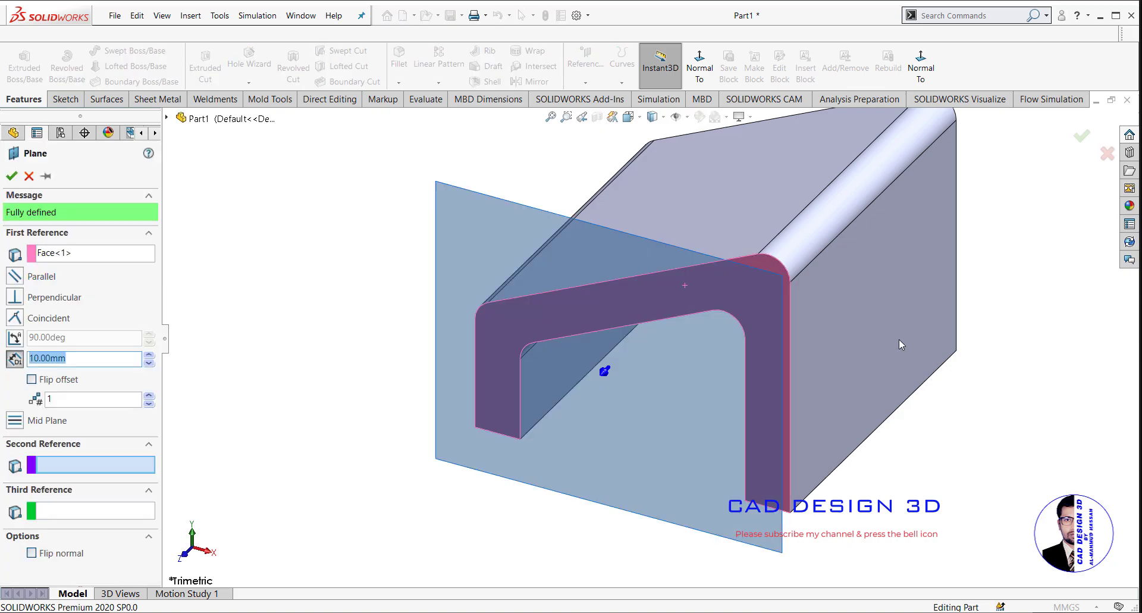
pyautogui.hotkey('ctrl', '8')
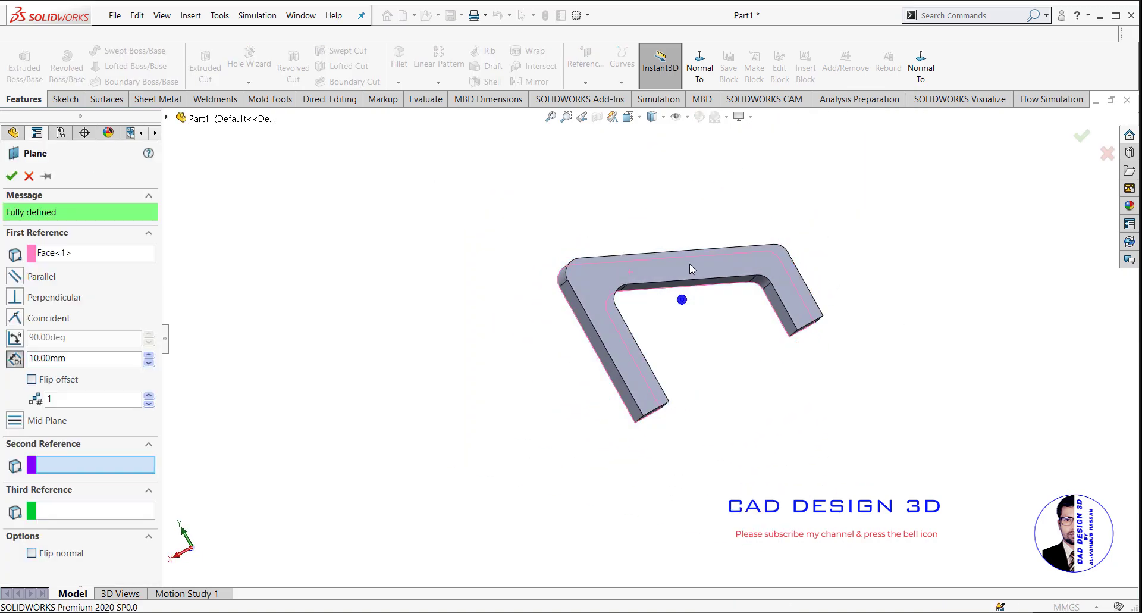
pyautogui.click(690, 263)
pyautogui.moveTo(490, 230); pyautogui.dragTo(690, 262, button='middle')
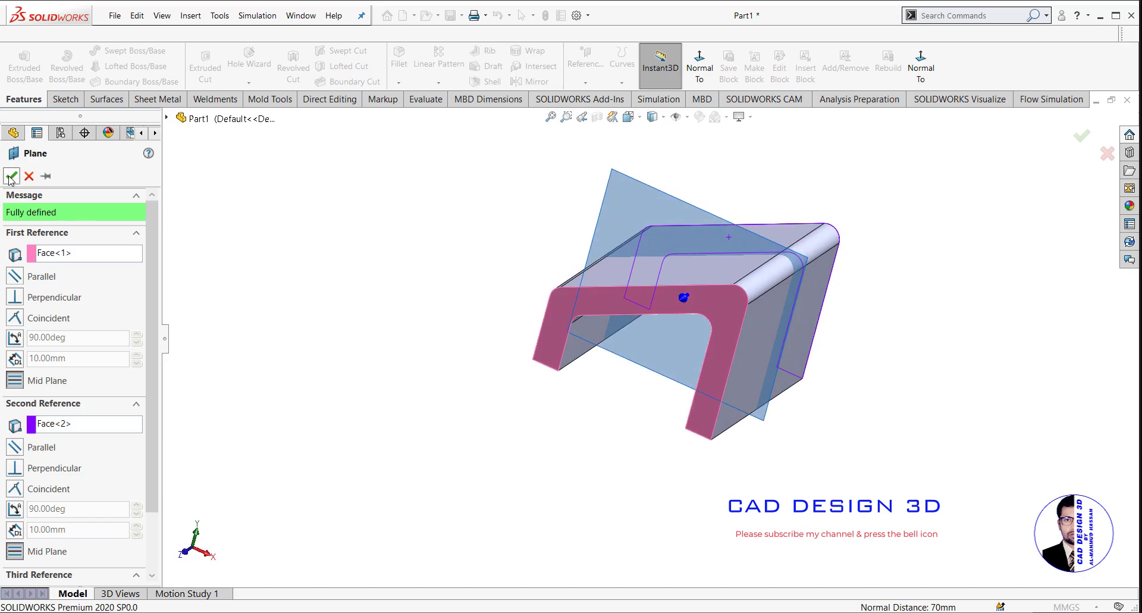
pyautogui.press('Return')
pyautogui.scroll(-3, 753, 259)
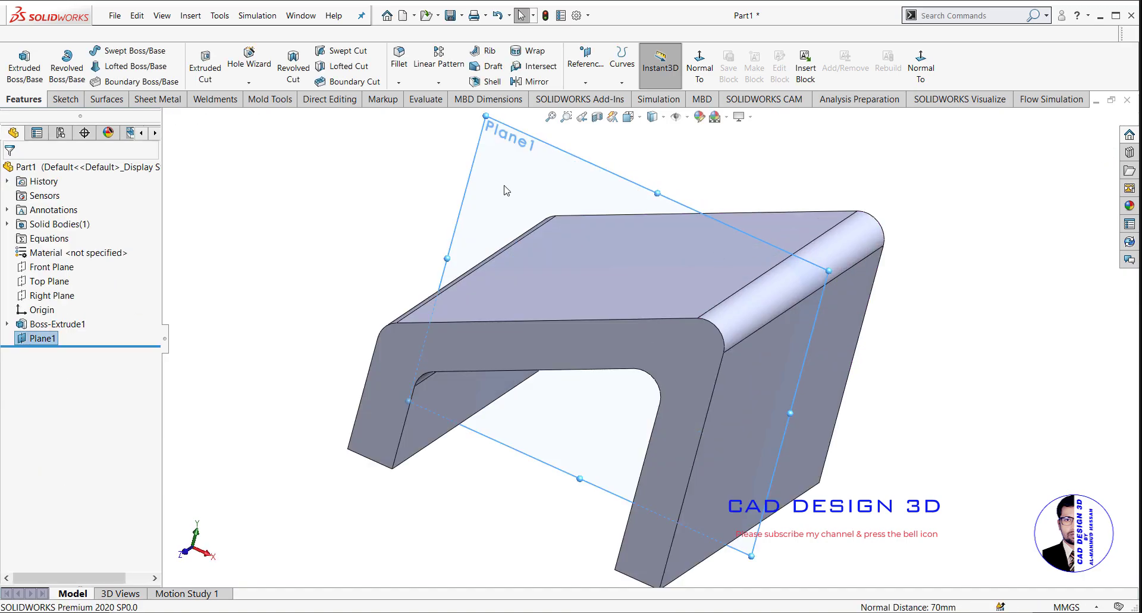
# Step: Start a sketch on the mid plane and convert the bracket's sloped upper edge and lower outer corner arc into sketch entities
pyautogui.click(510, 189)
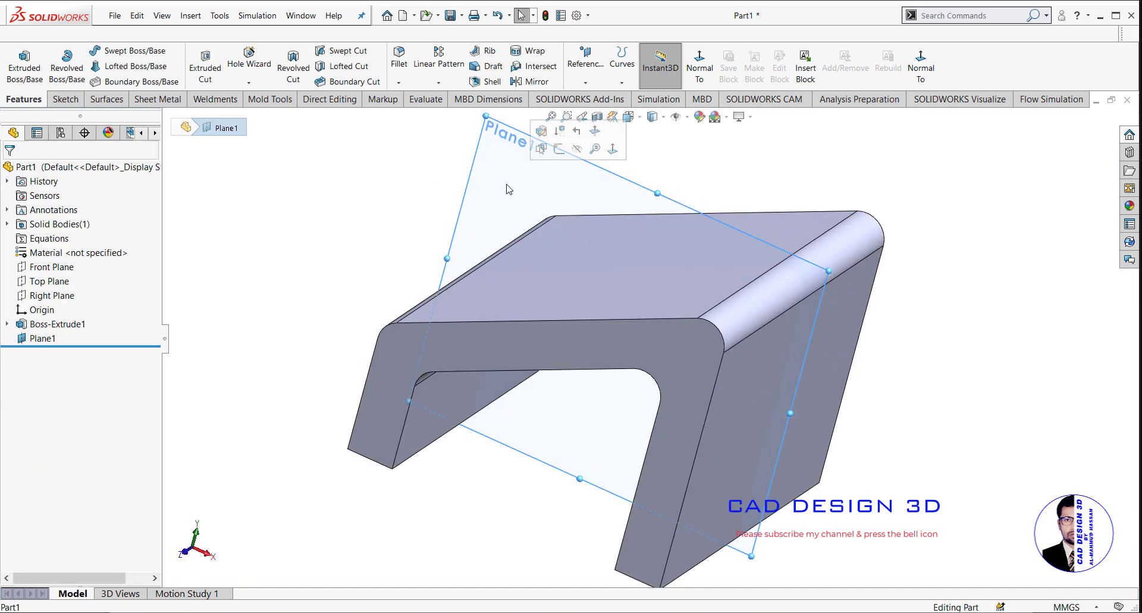
pyautogui.click(559, 148)
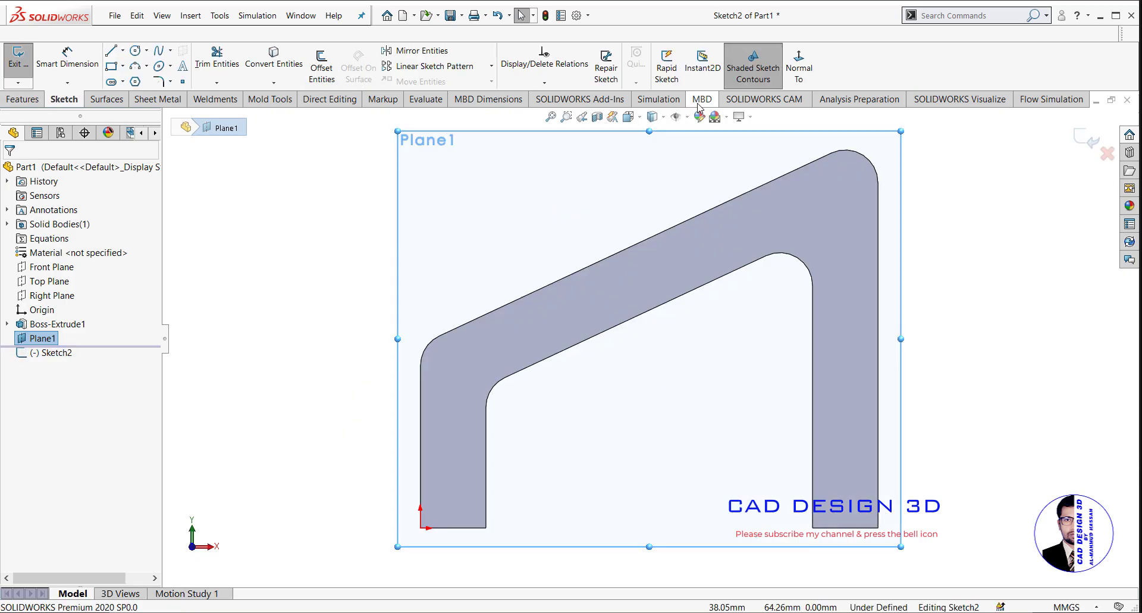
pyautogui.click(699, 216)
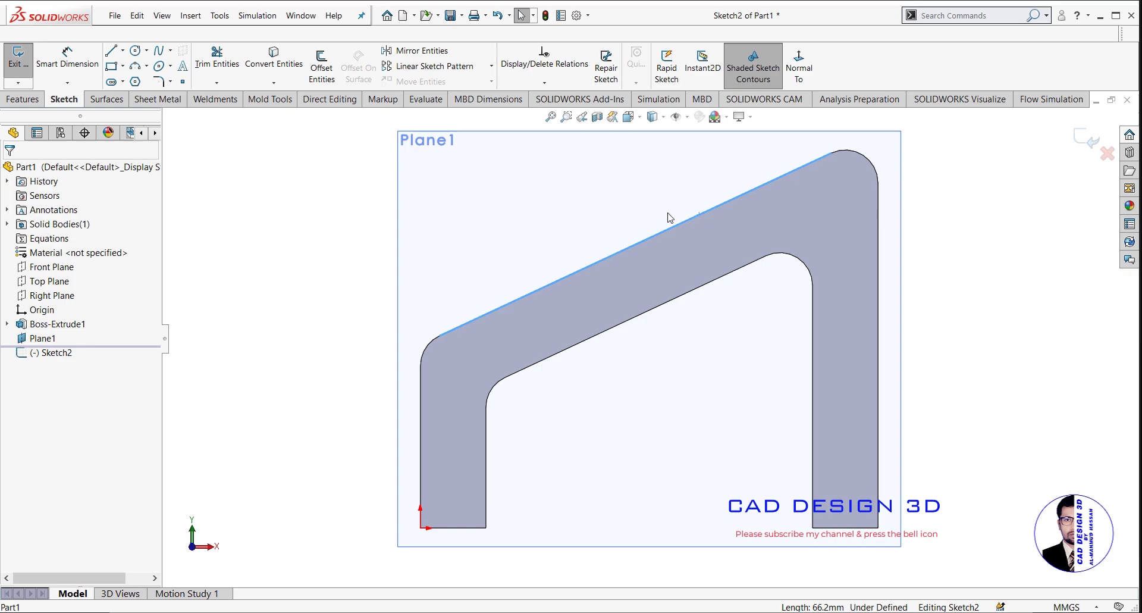
pyautogui.click(273, 60)
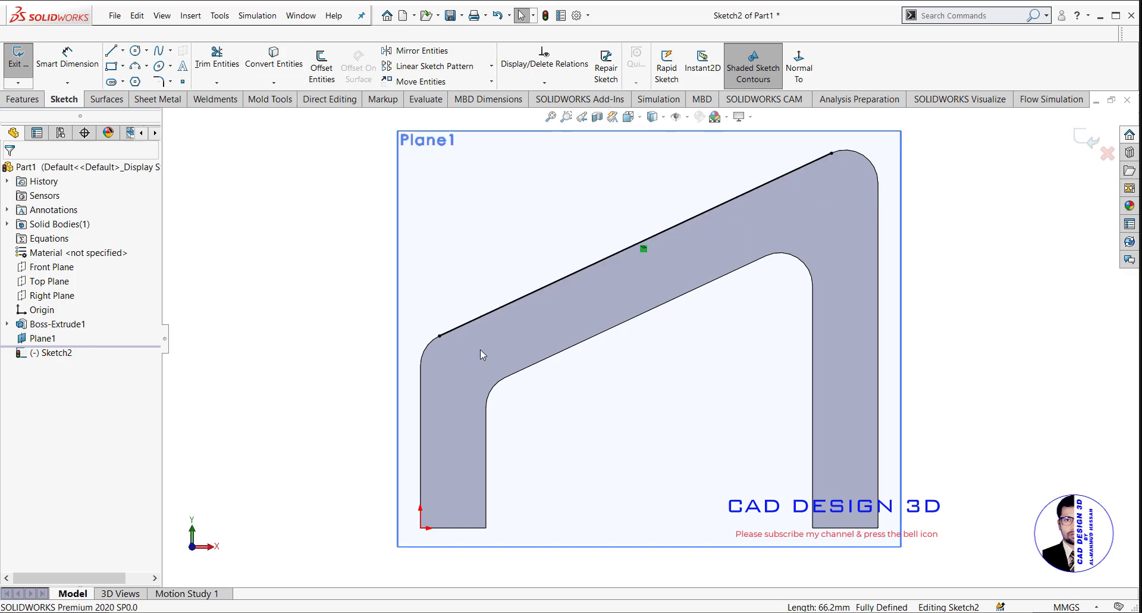
pyautogui.click(431, 343)
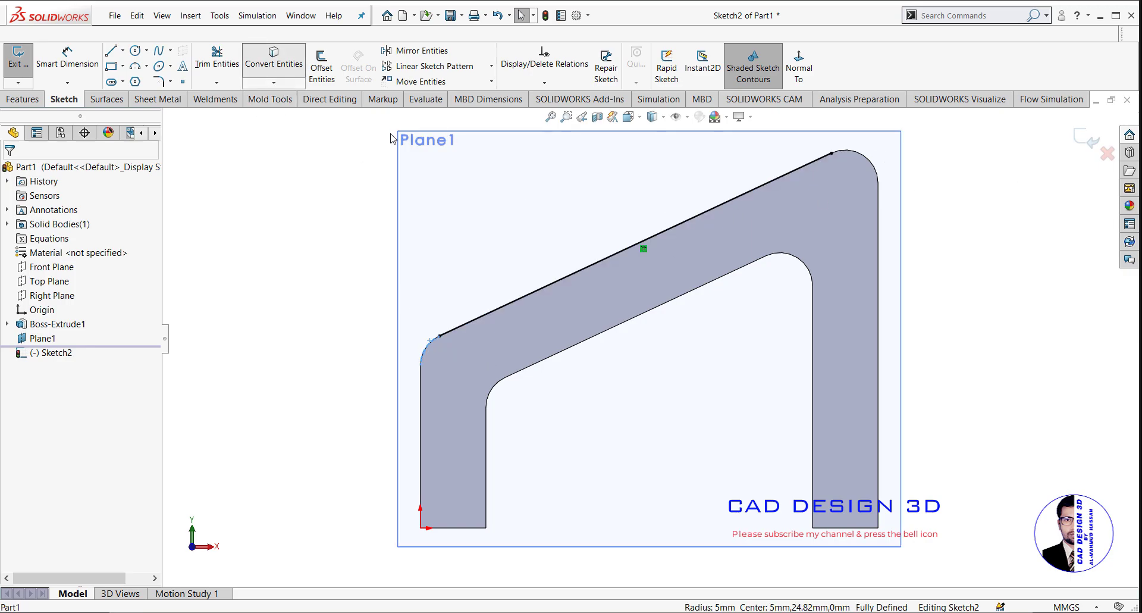
pyautogui.click(273, 60)
# Step: Close the rib profile with a slightly sloping line from the upper edge's high end and a vertical line about 30.5 mm down to the arc
pyautogui.click(111, 50)
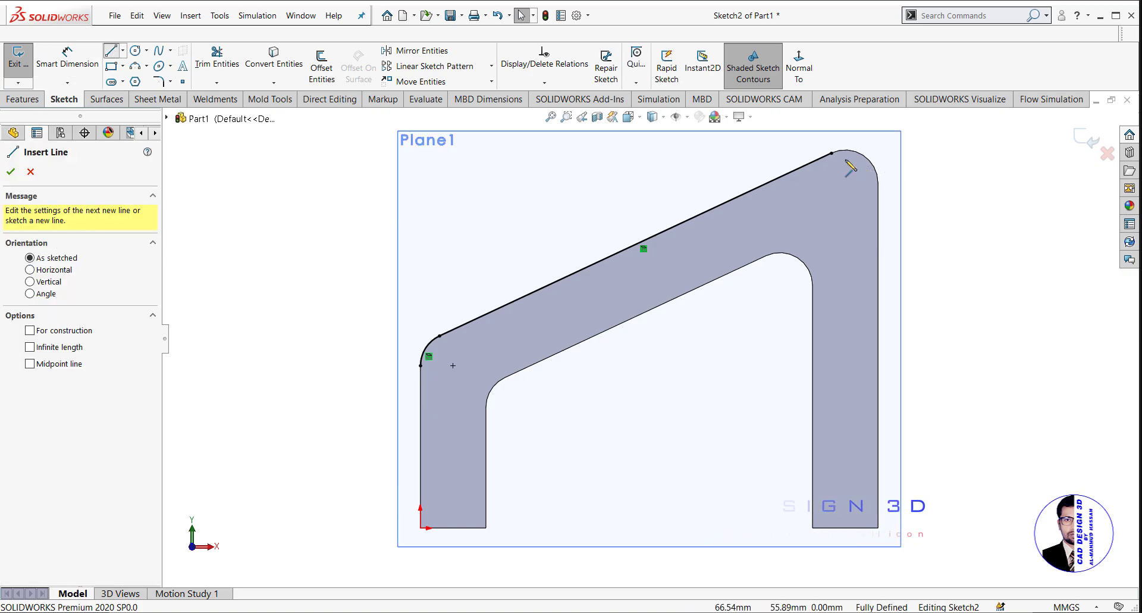
pyautogui.click(831, 153)
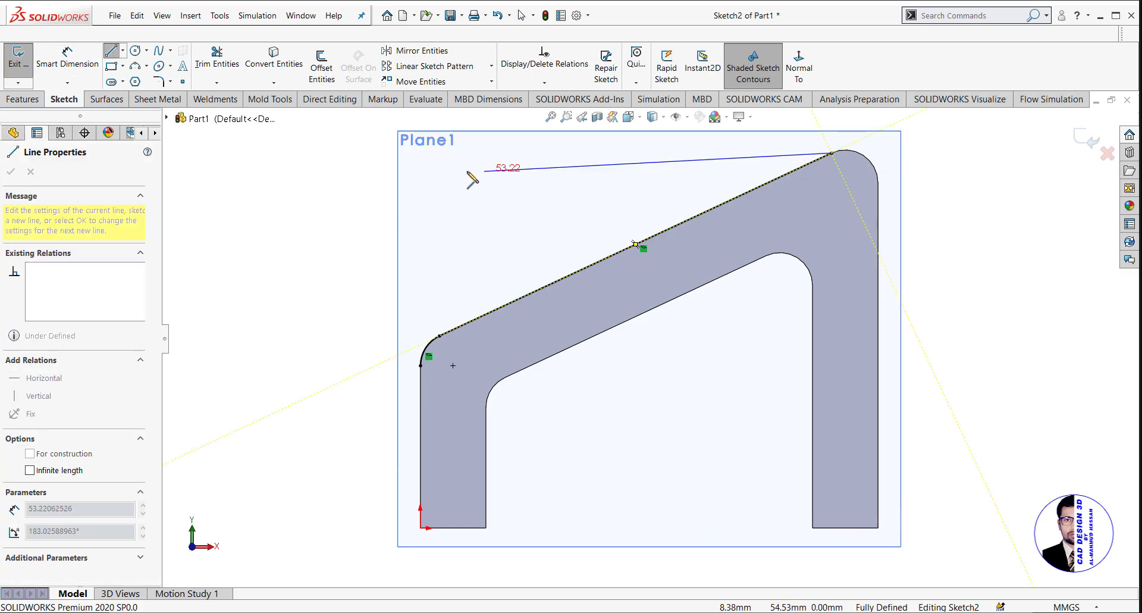
pyautogui.click(420, 166)
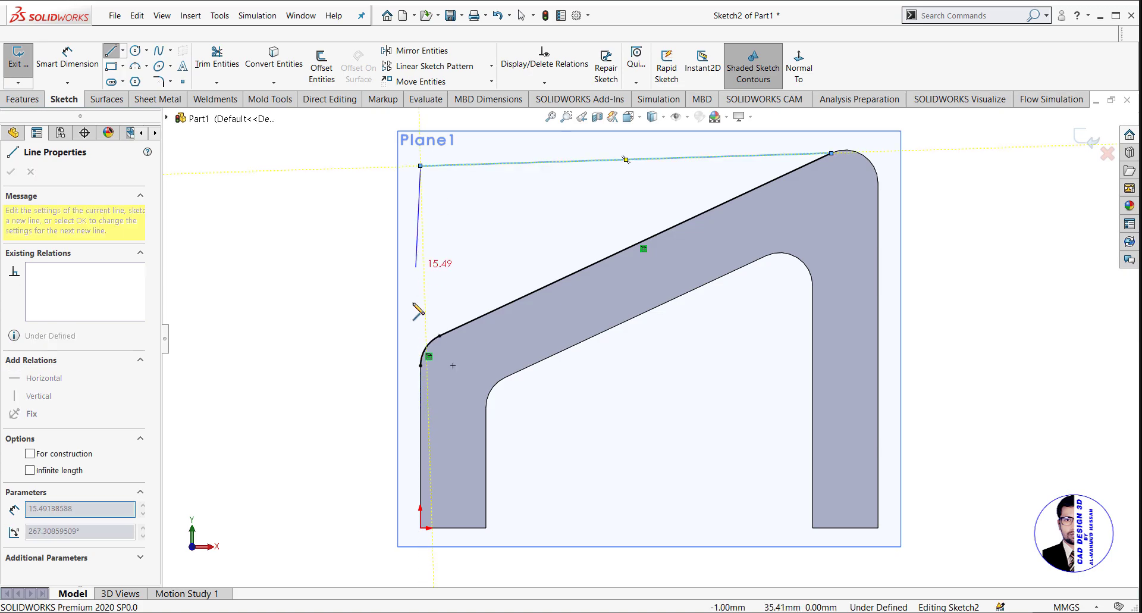
pyautogui.click(420, 366)
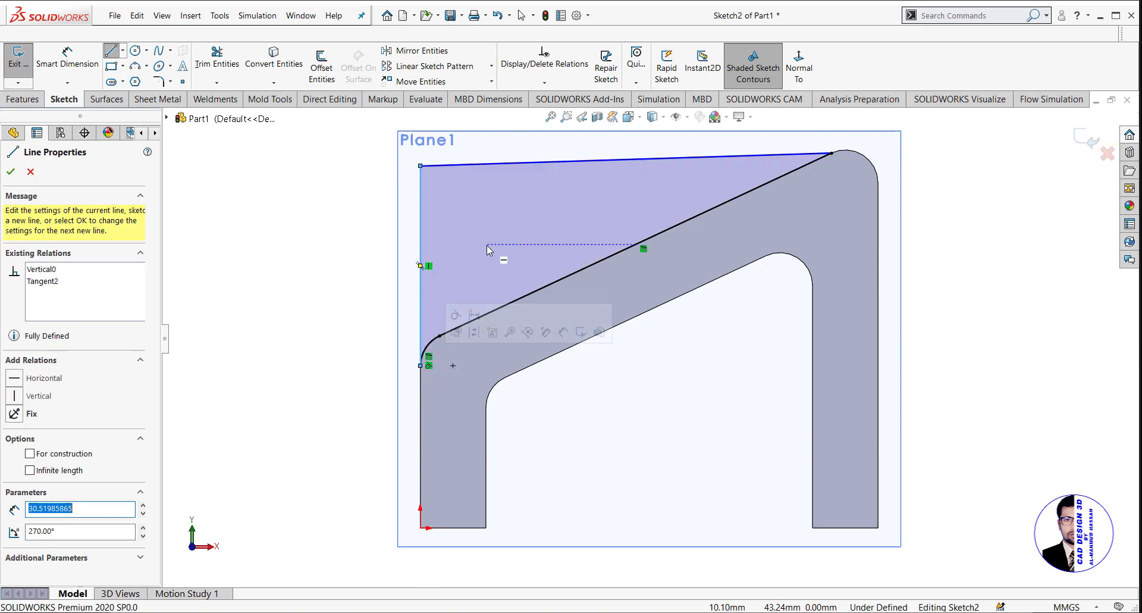
pyautogui.rightClick(352, 220)
pyautogui.click(384, 222)
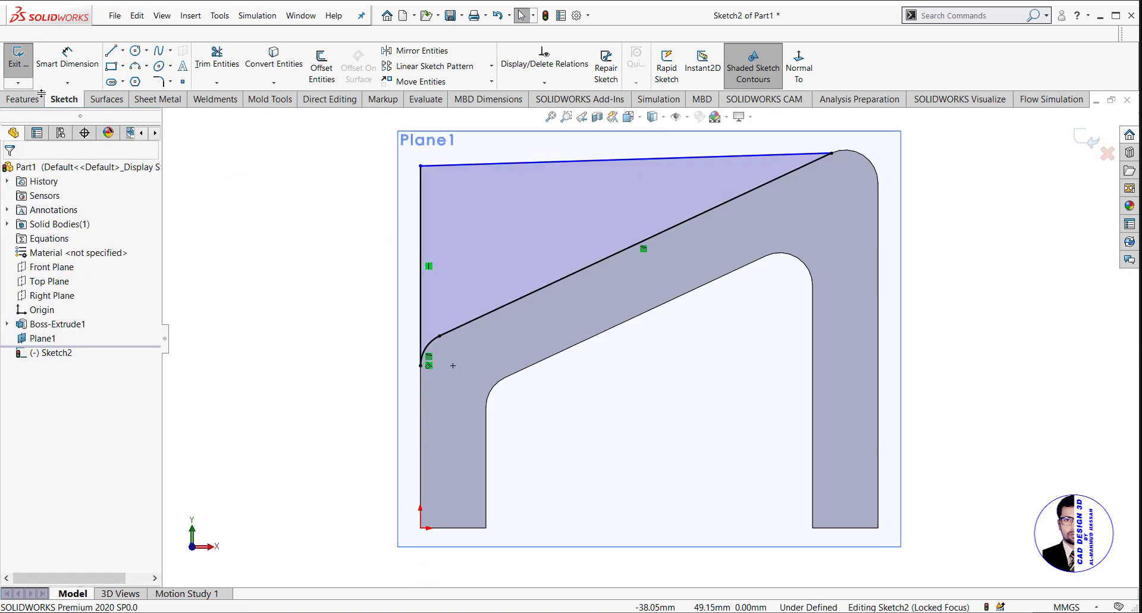
# Step: Dimension the angle between the rib's top line and the converted sloped edge as 15°
pyautogui.click(784, 174)
pyautogui.click(777, 158)
pyautogui.click(720, 181)
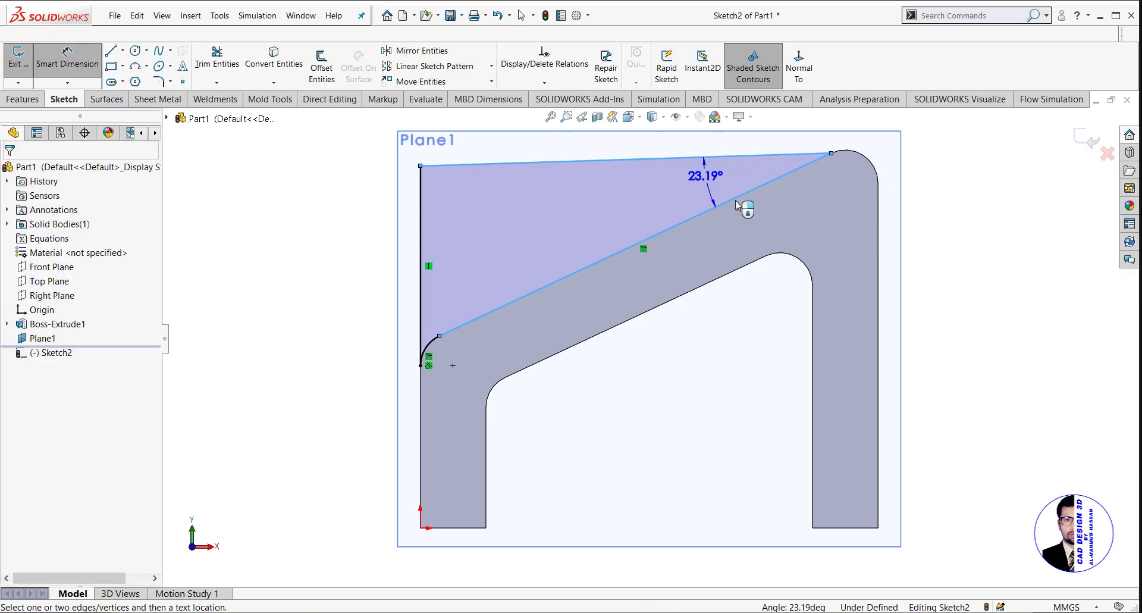
pyautogui.write('1')
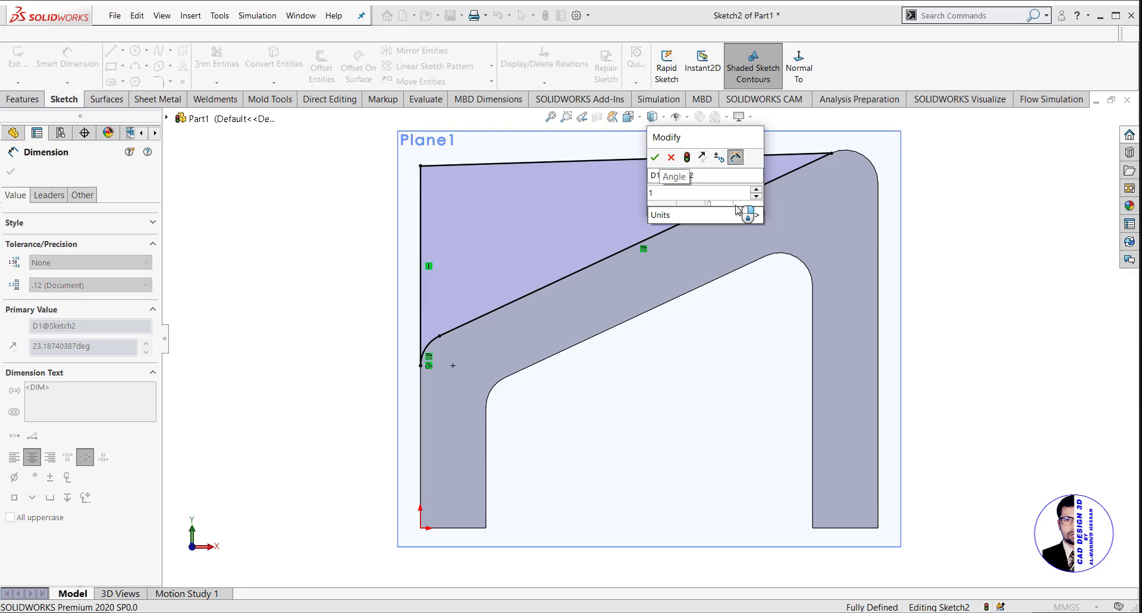
pyautogui.write('5')
pyautogui.press('Return')
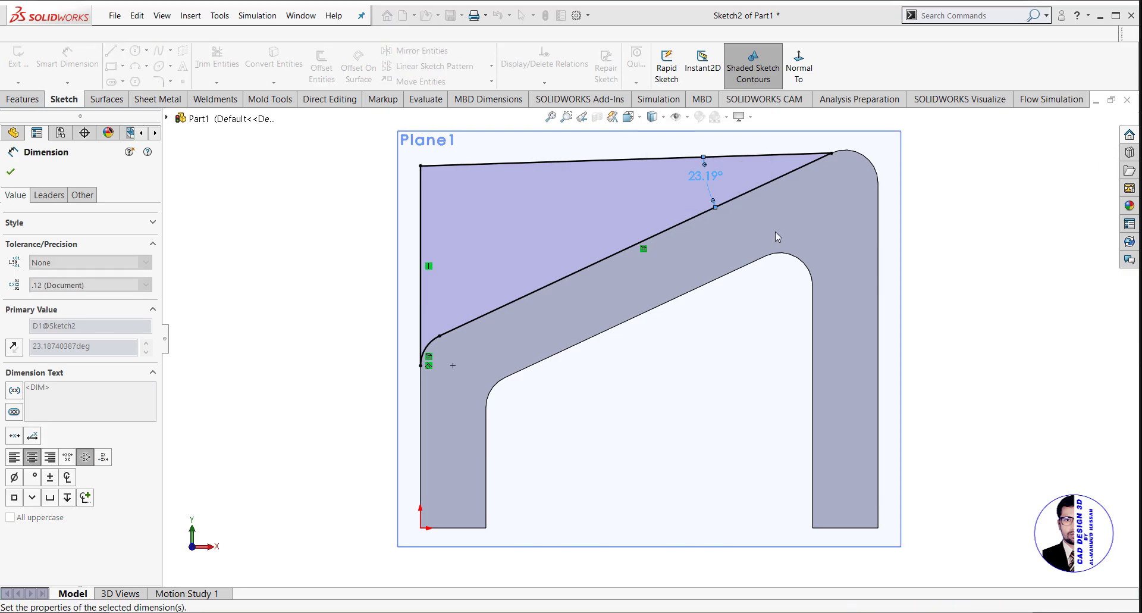
pyautogui.click(11, 172)
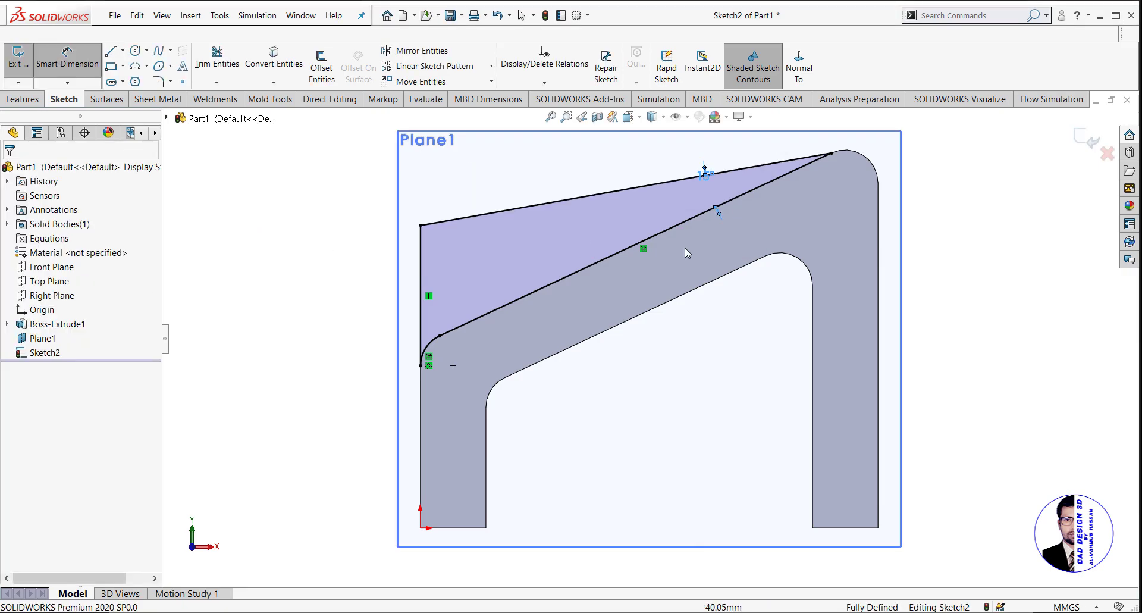
# Step: Add a 5 mm sketch fillet to the rib profile's upper outer corner
pyautogui.click(157, 80)
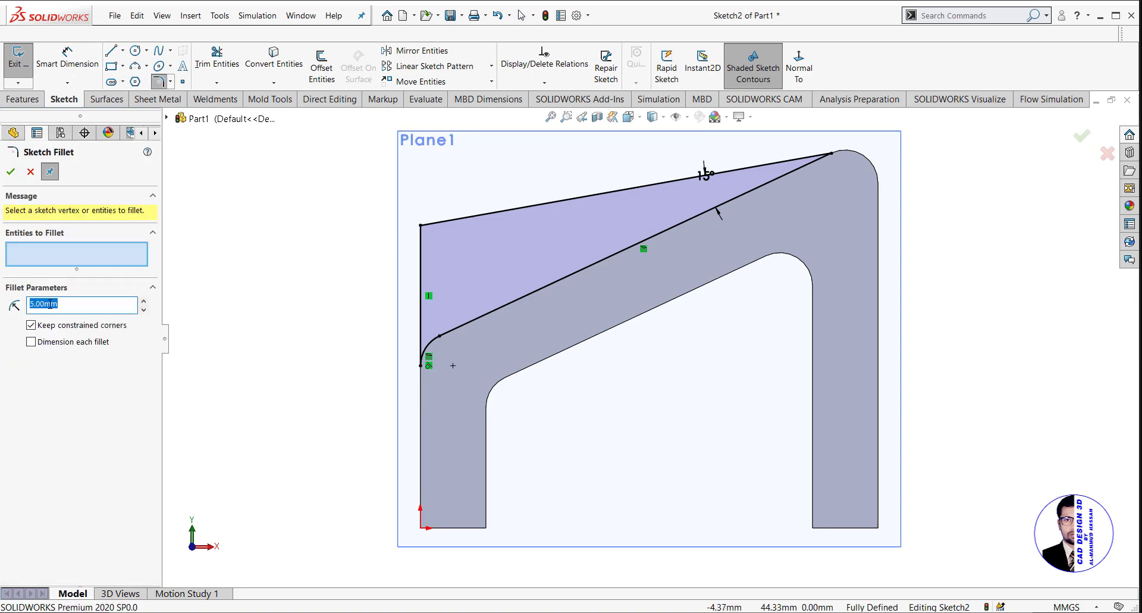
pyautogui.click(421, 226)
pyautogui.click(10, 172)
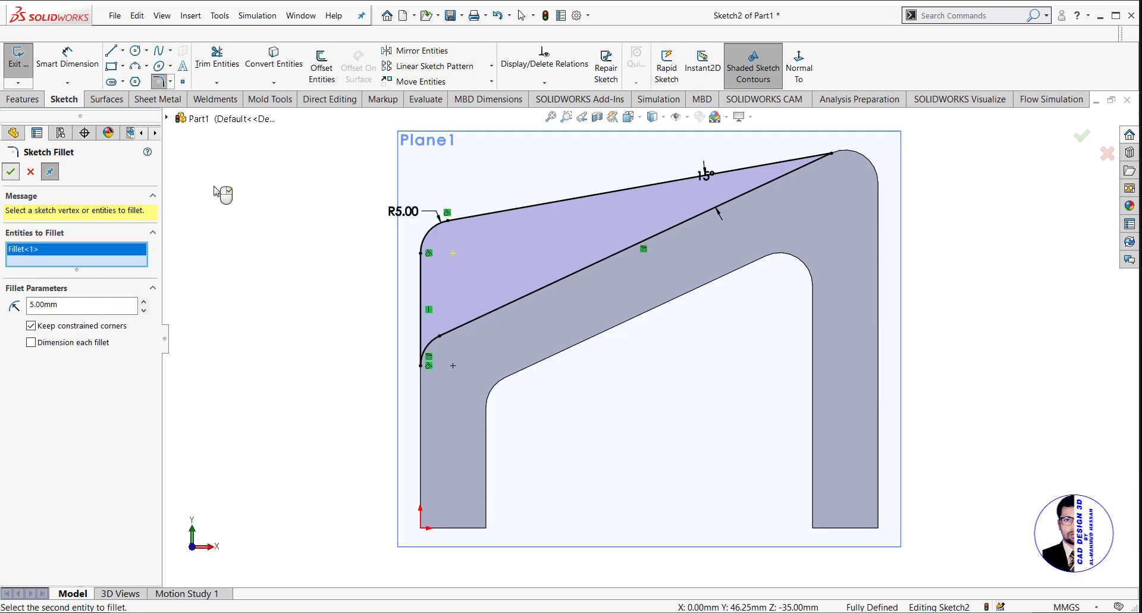
pyautogui.click(11, 171)
# Step: Extrude the rib profile 10 mm as a Mid Plane boss merged with the bracket body
pyautogui.click(22, 101)
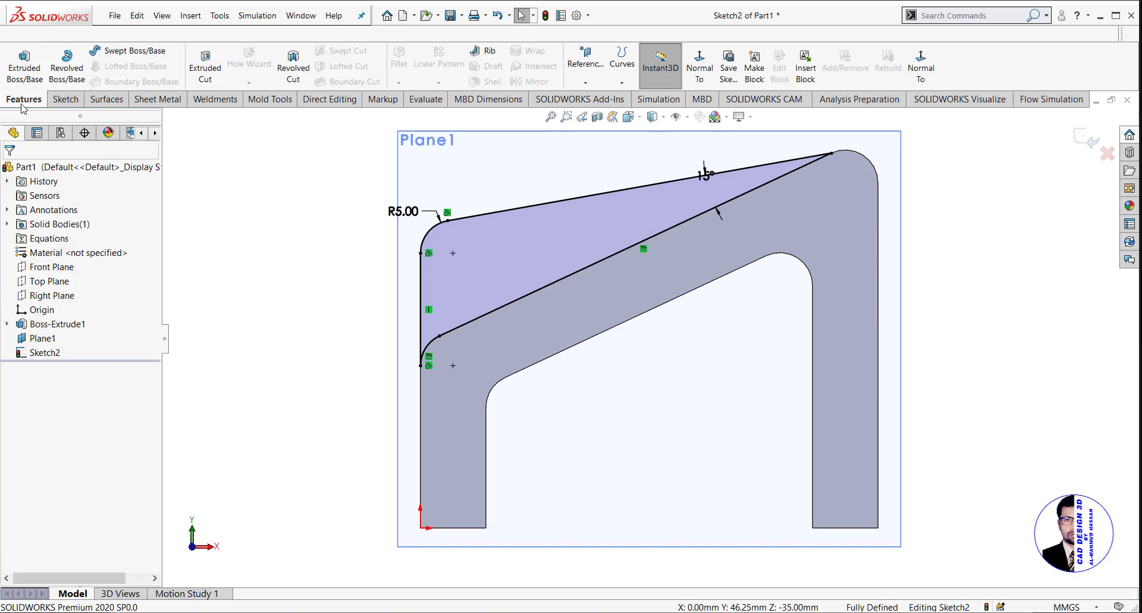
pyautogui.click(25, 67)
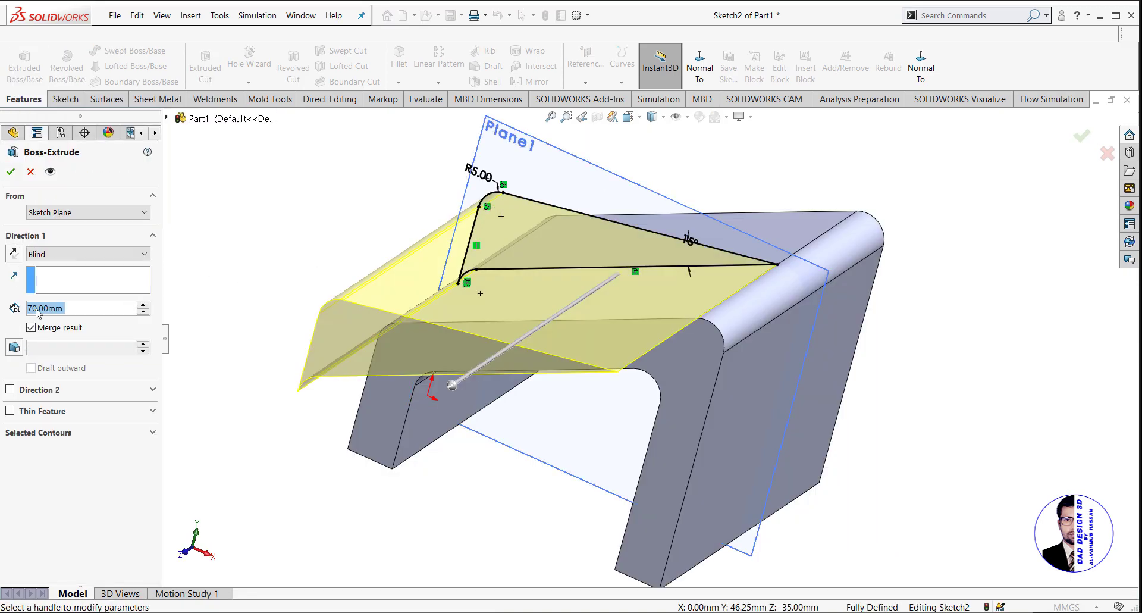
pyautogui.click(60, 256)
pyautogui.click(50, 346)
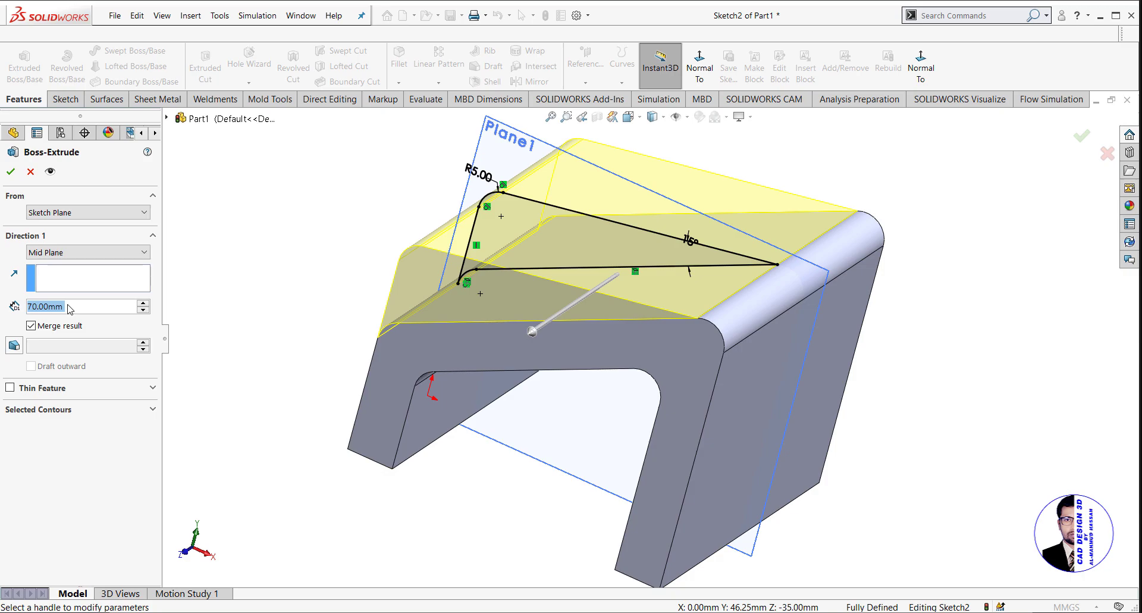
pyautogui.write('10')
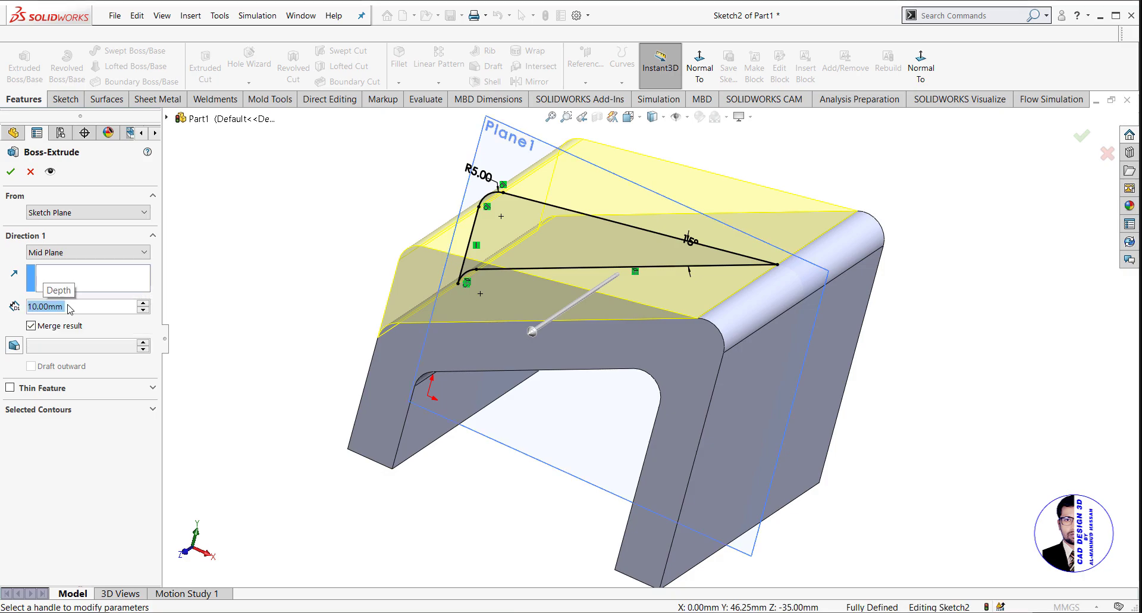
pyautogui.press('Return')
pyautogui.click(10, 169)
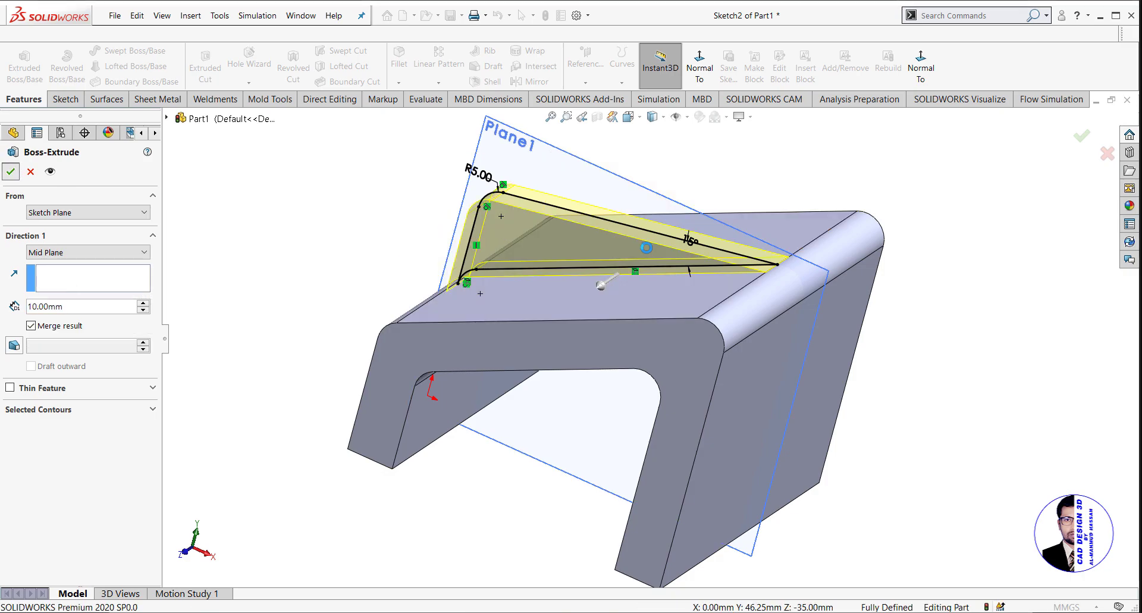
# Step: Hide the reference plane running through the middle of the rib
pyautogui.moveTo(408, 247); pyautogui.dragTo(448, 183, button='middle')
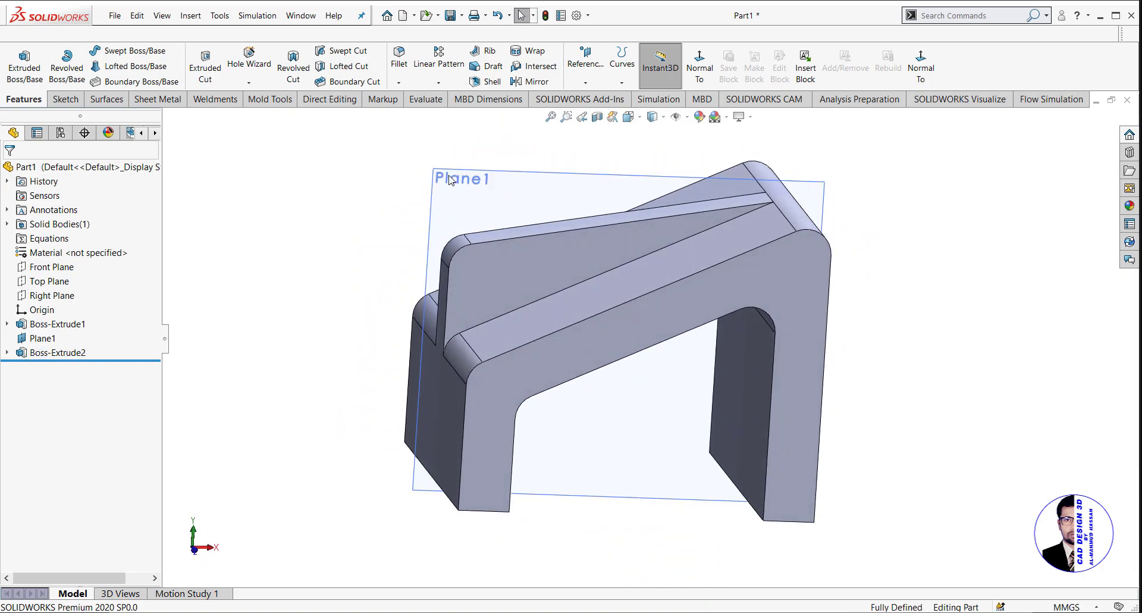
pyautogui.click(509, 175)
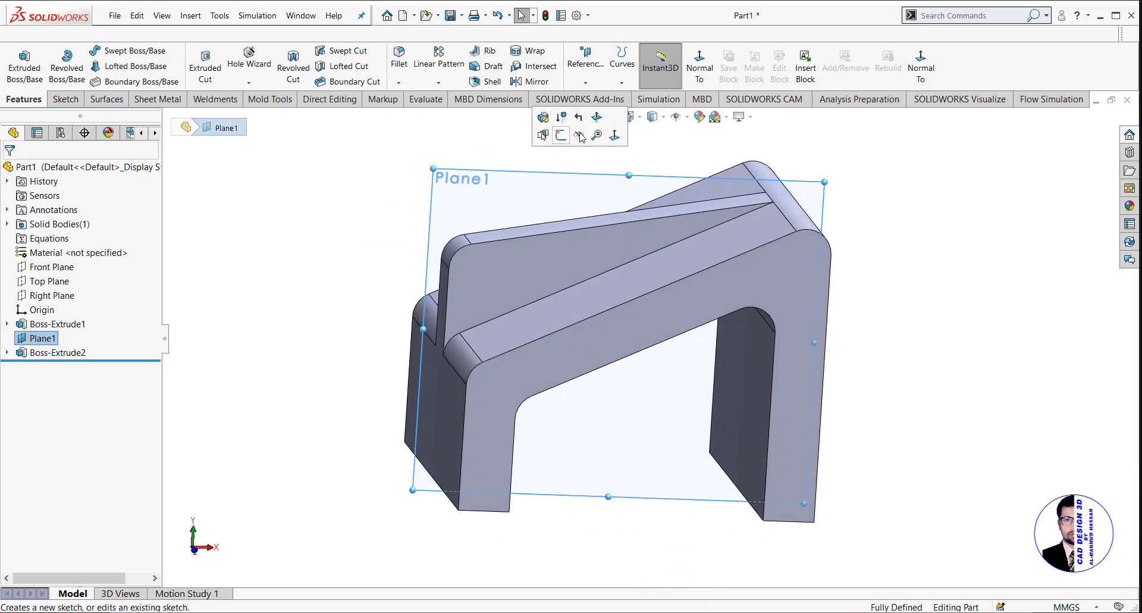
pyautogui.click(581, 138)
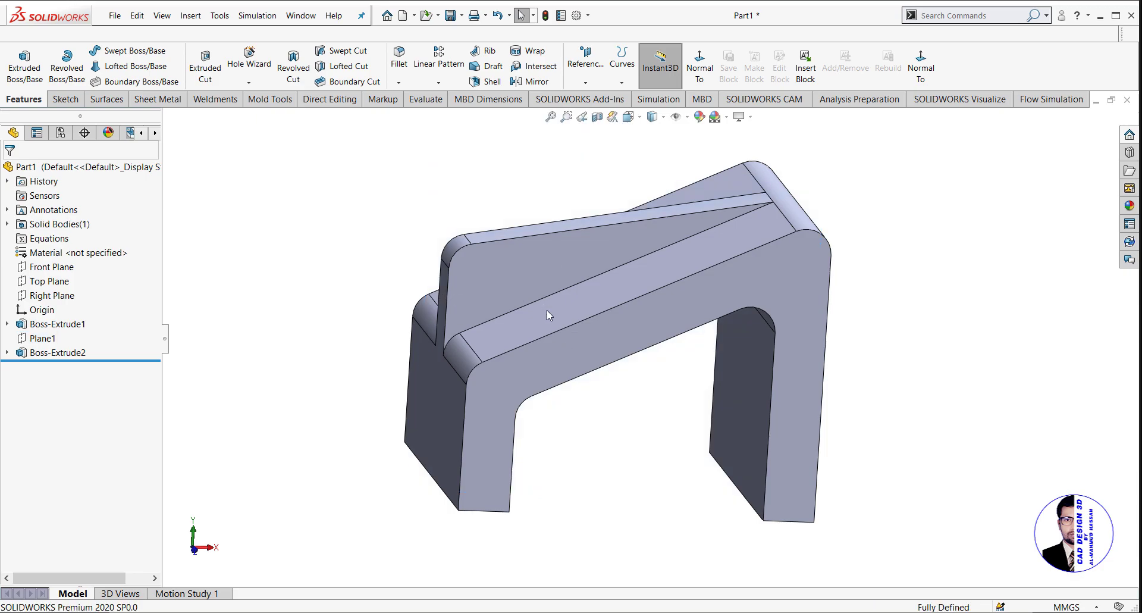
# Step: Start a sketch on the sloped face in front of the rib and consult the hole dimensions in the image viewer, returning to SOLIDWORKS
pyautogui.click(548, 310)
pyautogui.click(667, 276)
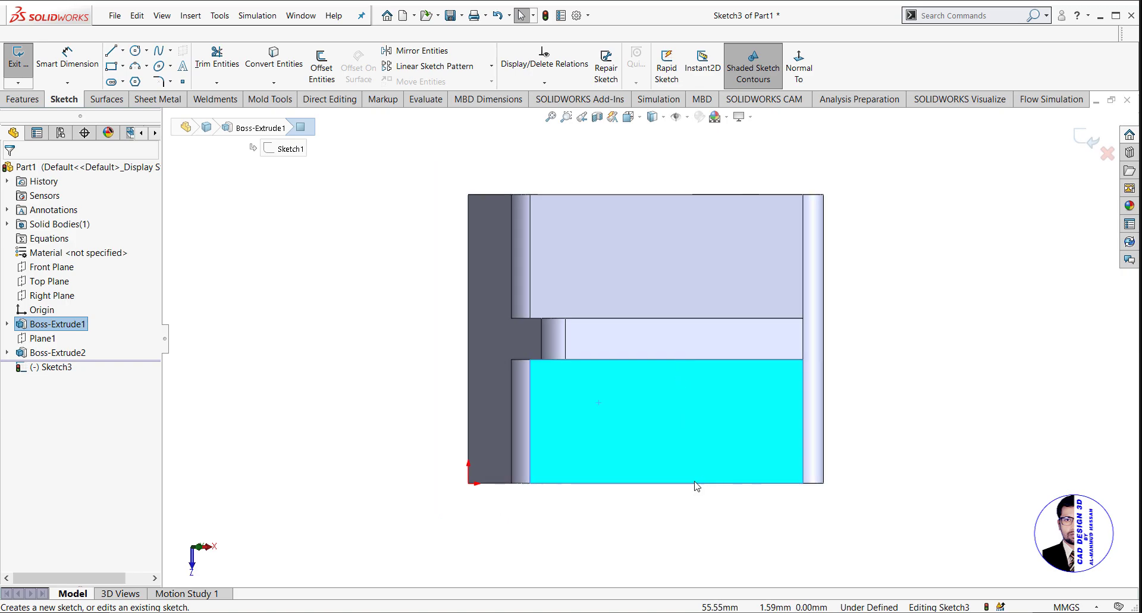
pyautogui.hotkey('alt', 'Tab')
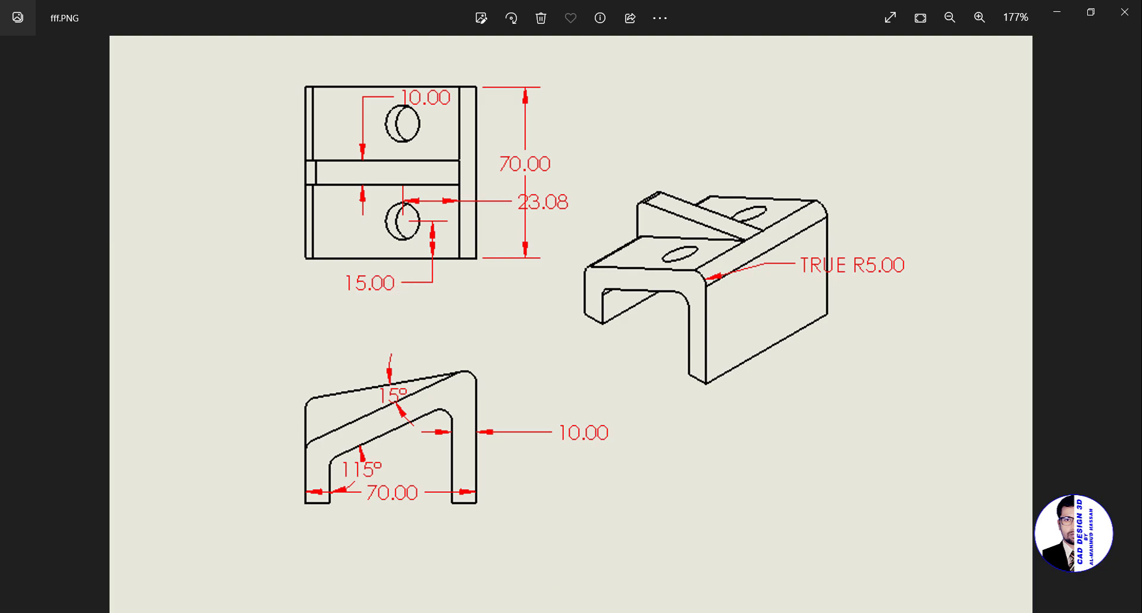
pyautogui.hotkey('alt', 'Tab')
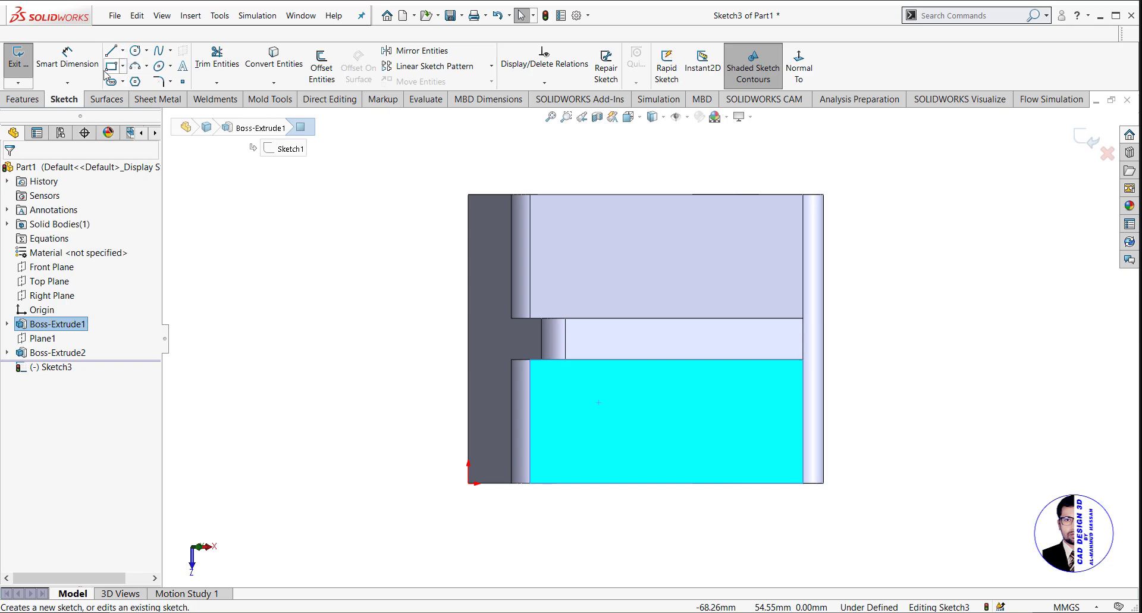
# Step: Draw a circle of about 8 mm radius on the sloped face in front of the rib
pyautogui.click(134, 51)
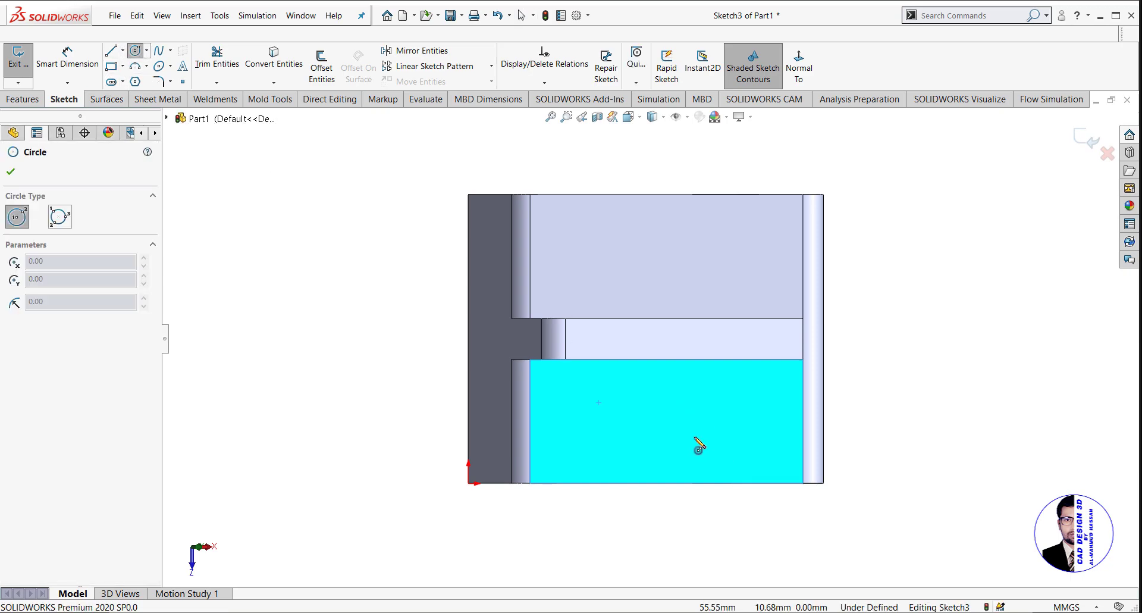
pyautogui.moveTo(634, 477); pyautogui.dragTo(684, 449, button='middle')
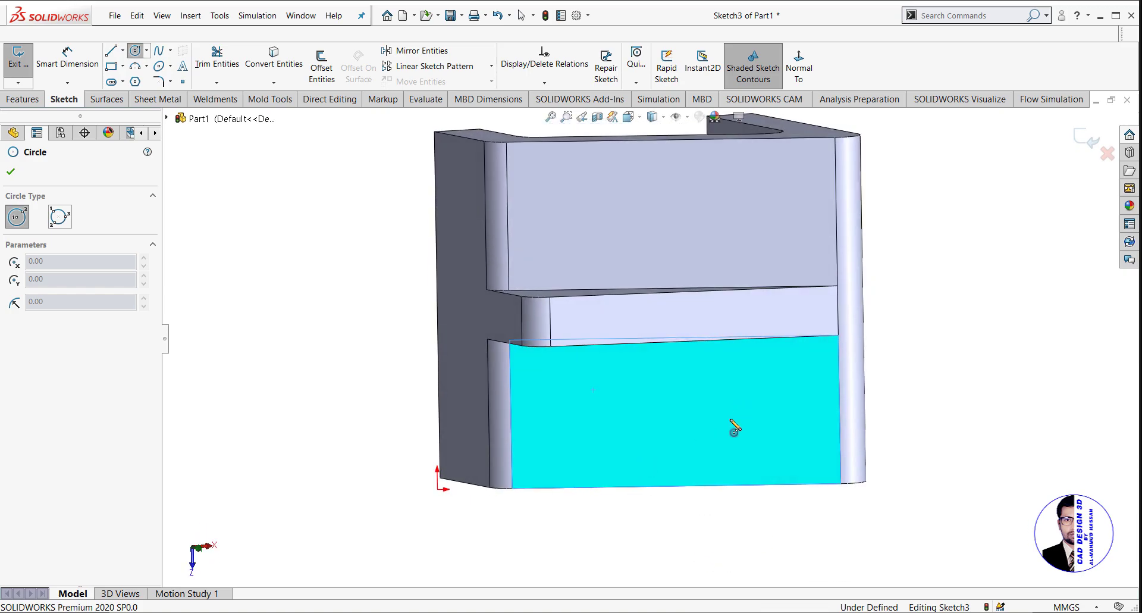
pyautogui.click(809, 74)
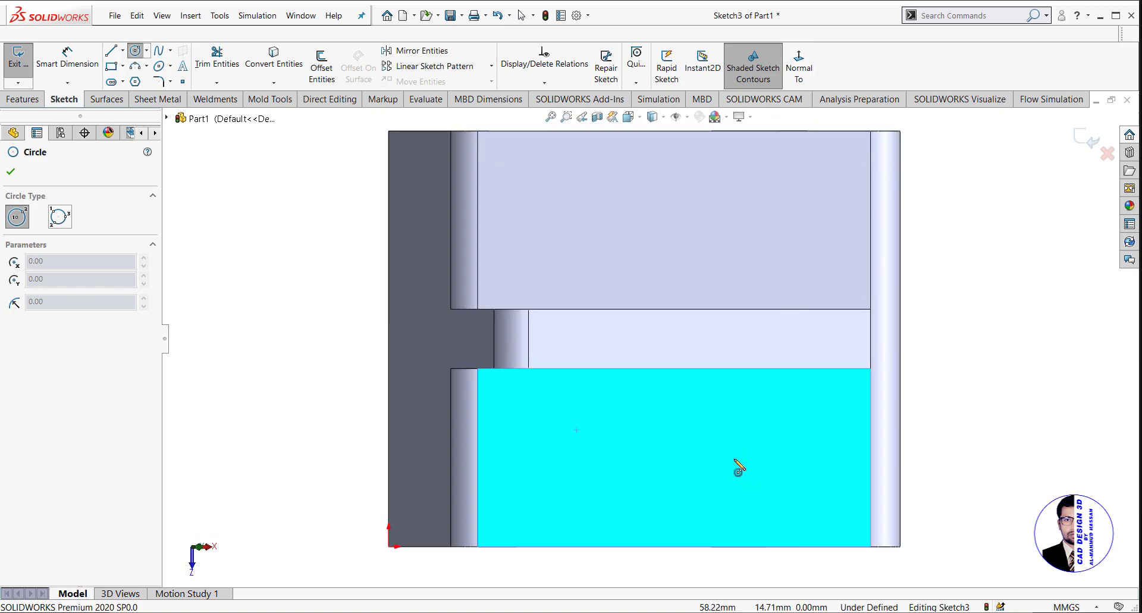
pyautogui.click(734, 459)
pyautogui.click(768, 504)
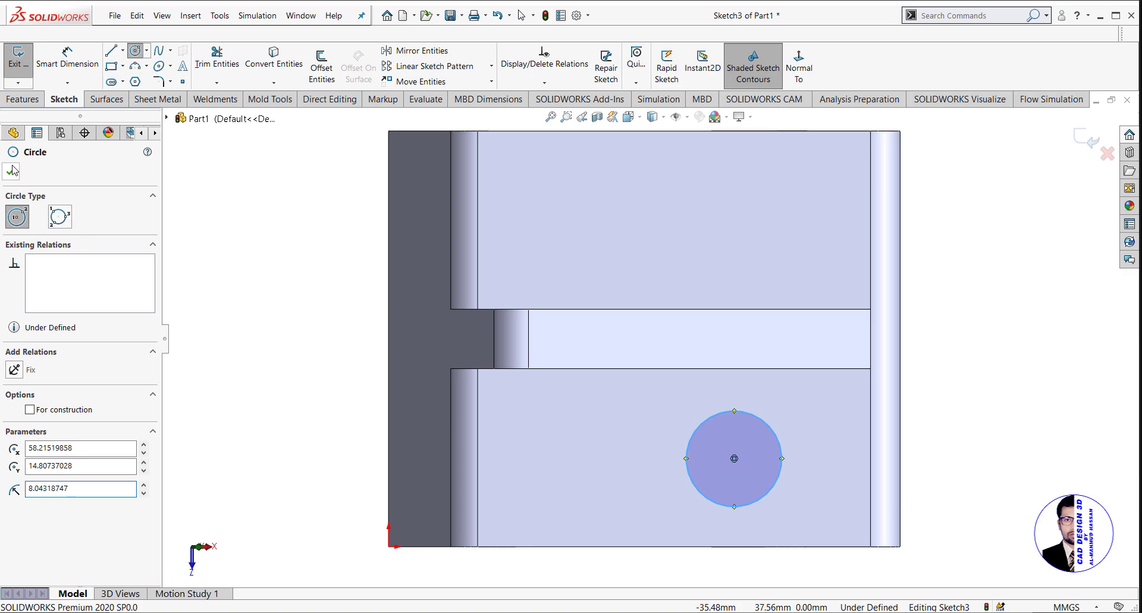
# Step: Dimension the circle's center 15 mm from the bracket's front edge
pyautogui.press('d')
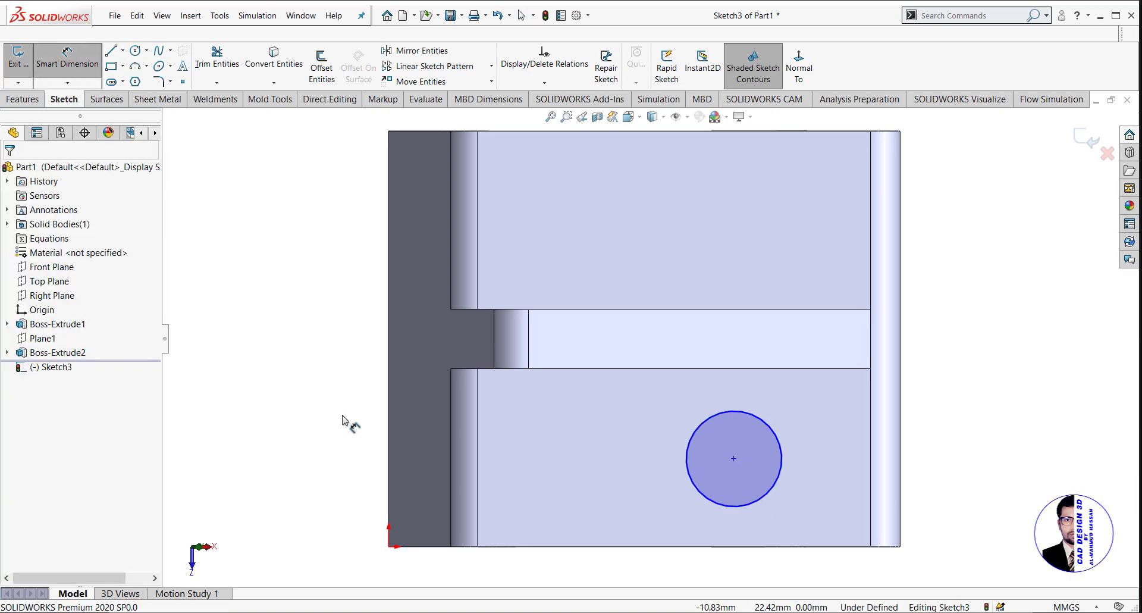
pyautogui.click(734, 458)
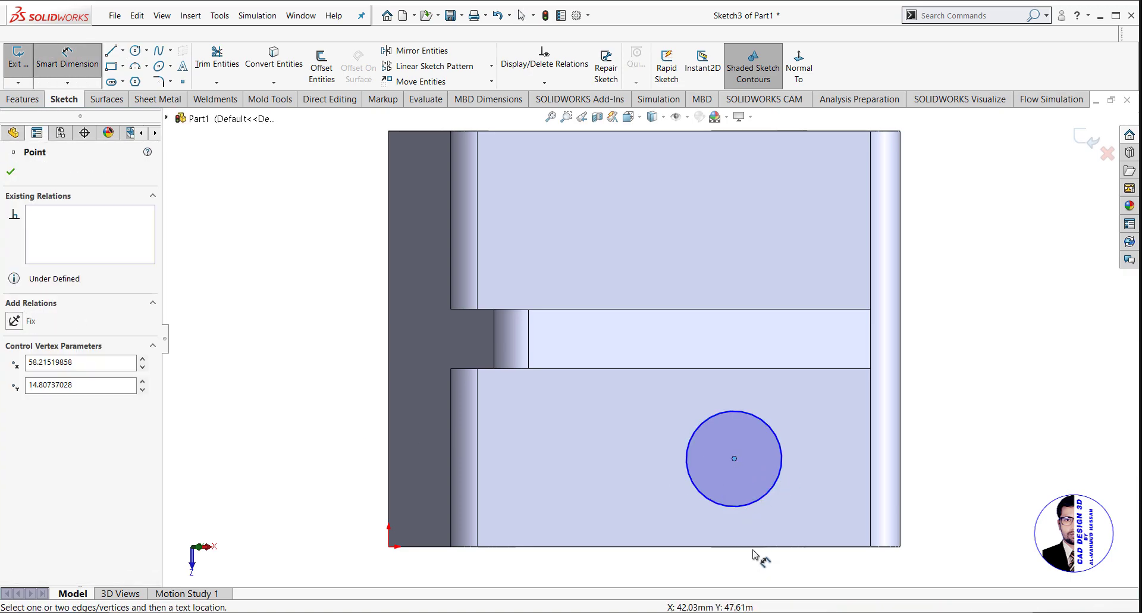
pyautogui.click(753, 546)
pyautogui.click(831, 506)
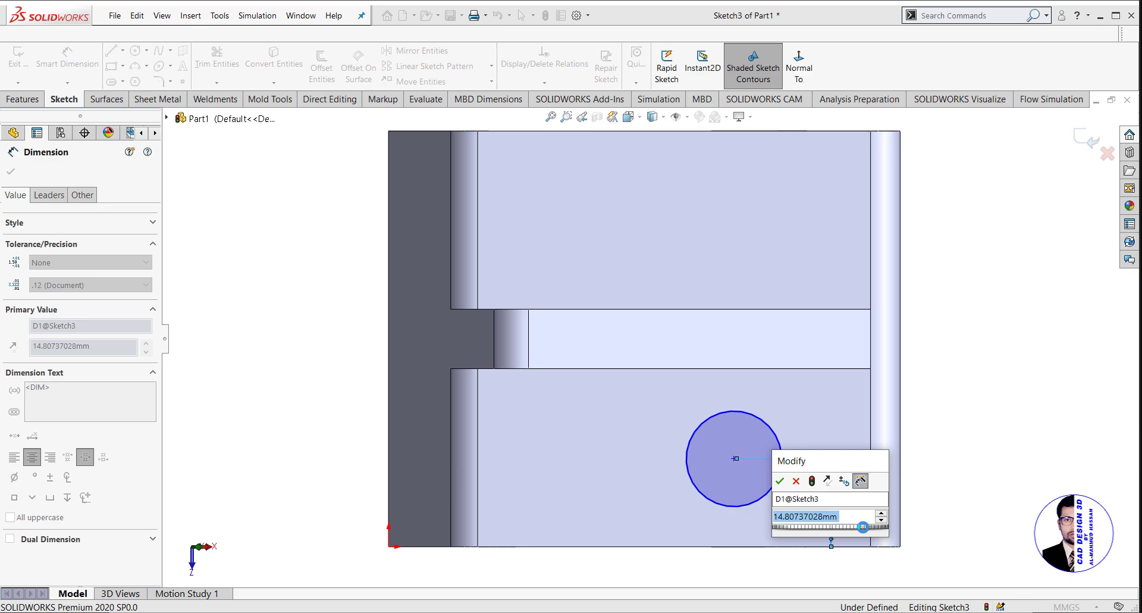
pyautogui.write('15')
pyautogui.press('Return')
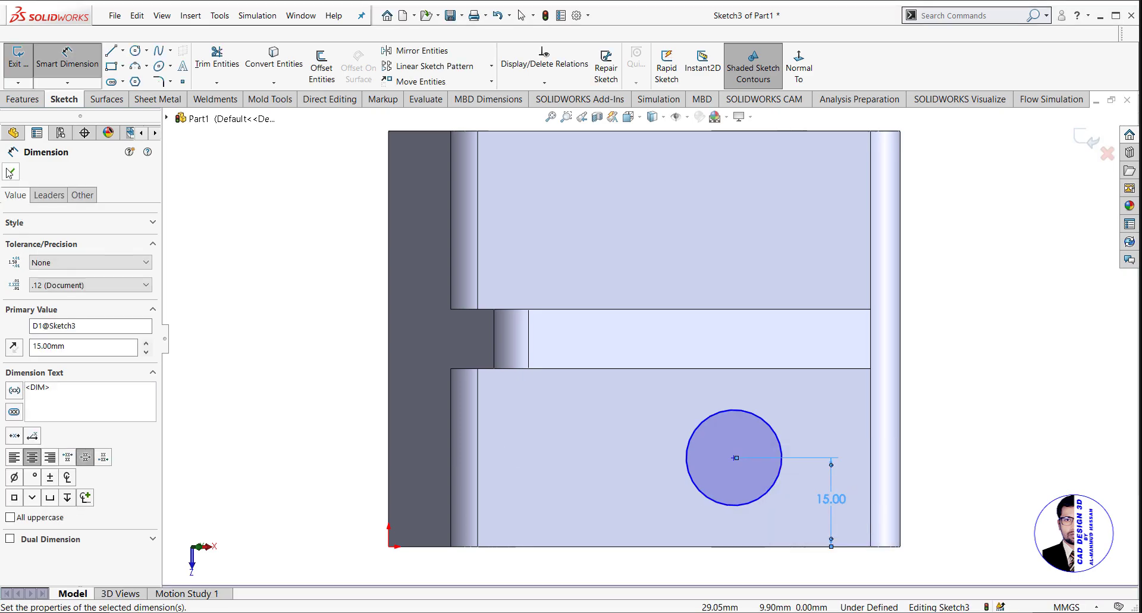
# Step: Try to dimension the circle's center from the sloped face's edge at the rounded corner, checking the distance in the image viewer
pyautogui.click(89, 79)
pyautogui.click(89, 80)
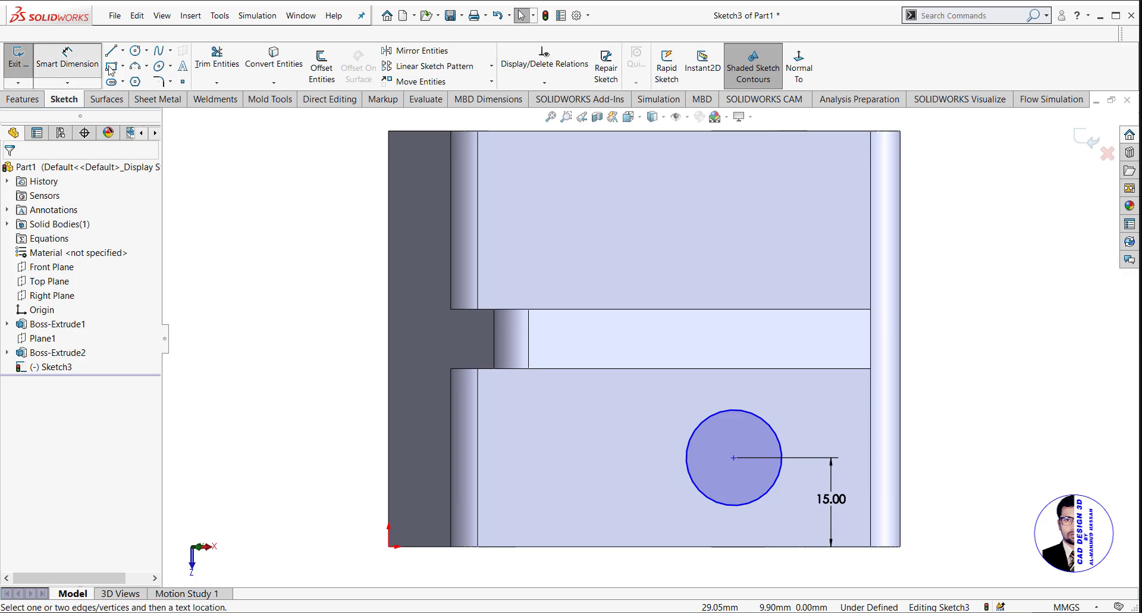
pyautogui.click(733, 459)
pyautogui.click(871, 466)
pyautogui.click(839, 430)
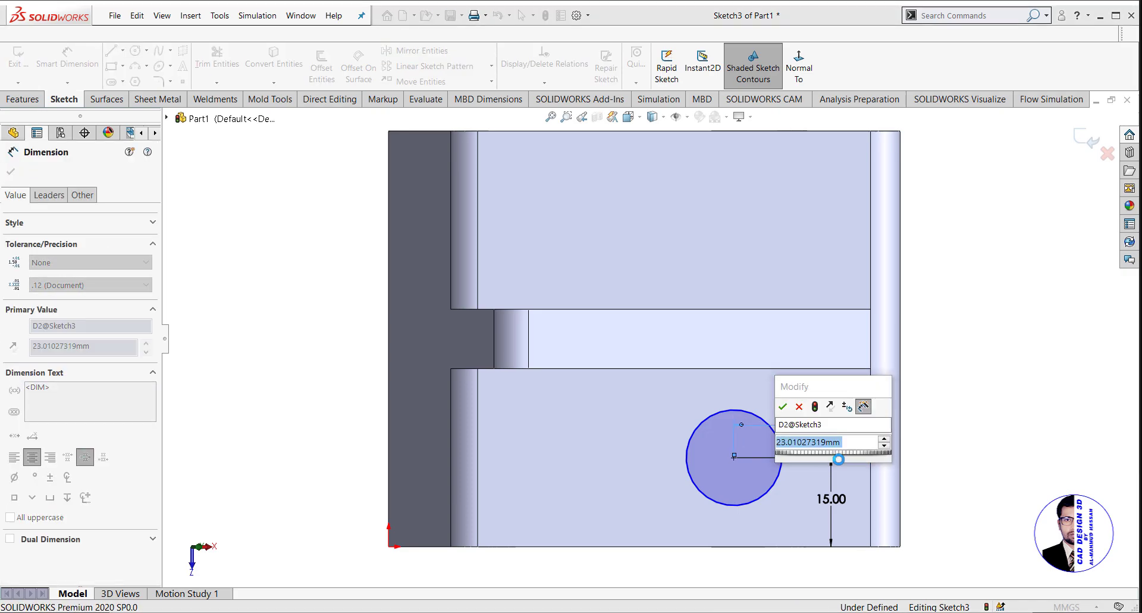
pyautogui.write('23.58')
pyautogui.hotkey('alt', 'Tab')
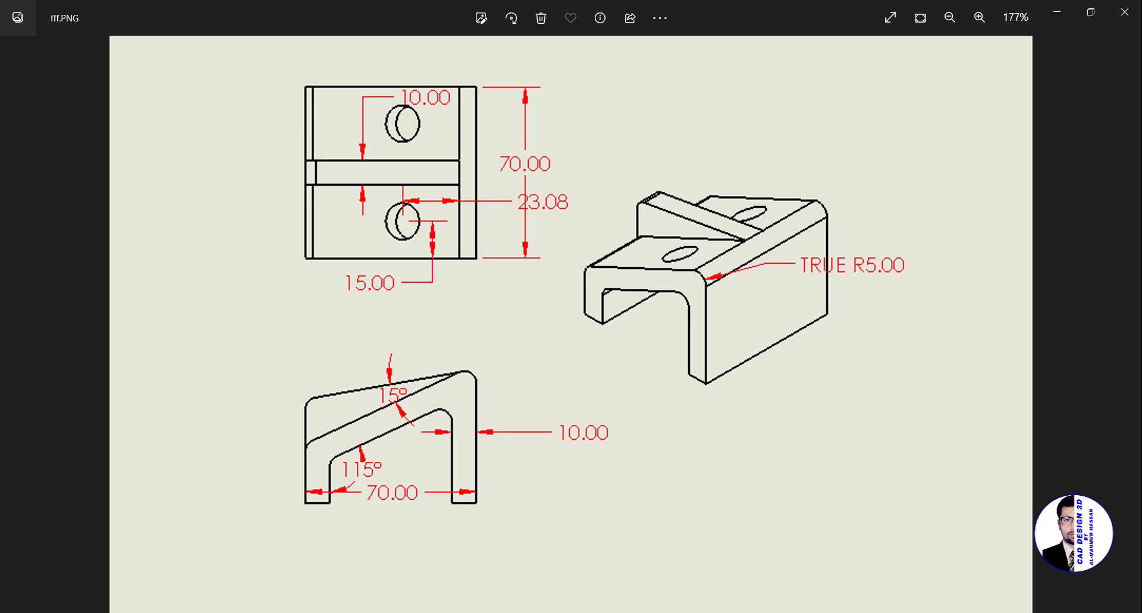
pyautogui.hotkey('alt', 'Tab')
# Step: Discard the distance entry and delete the dimension between the circle's center and the rounded corner's edge
pyautogui.press('BackSpace')
pyautogui.press('BackSpace')
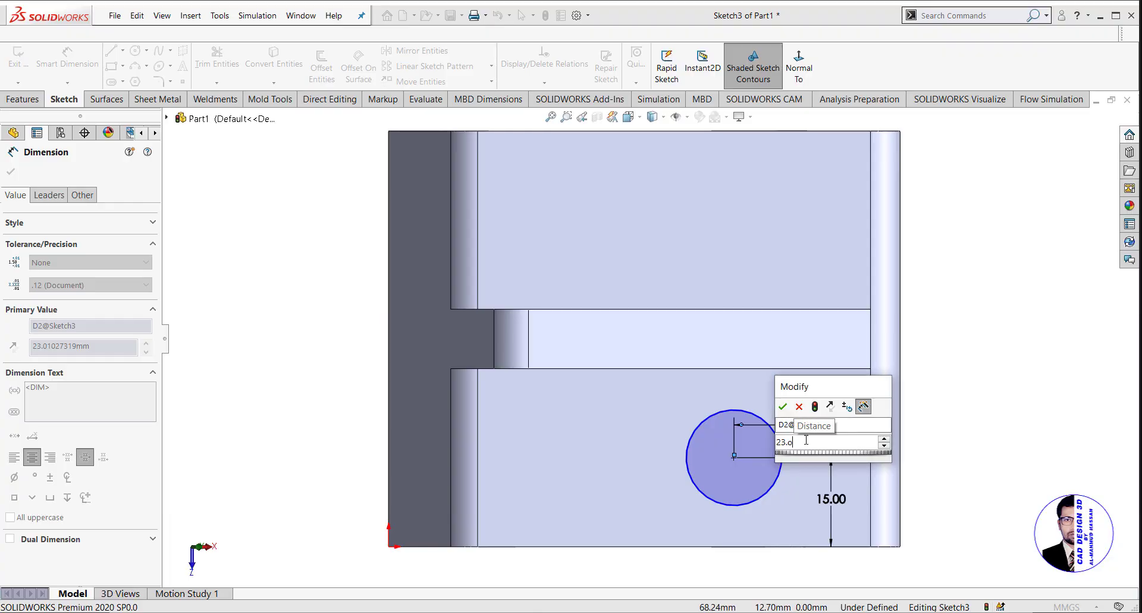
pyautogui.write('8')
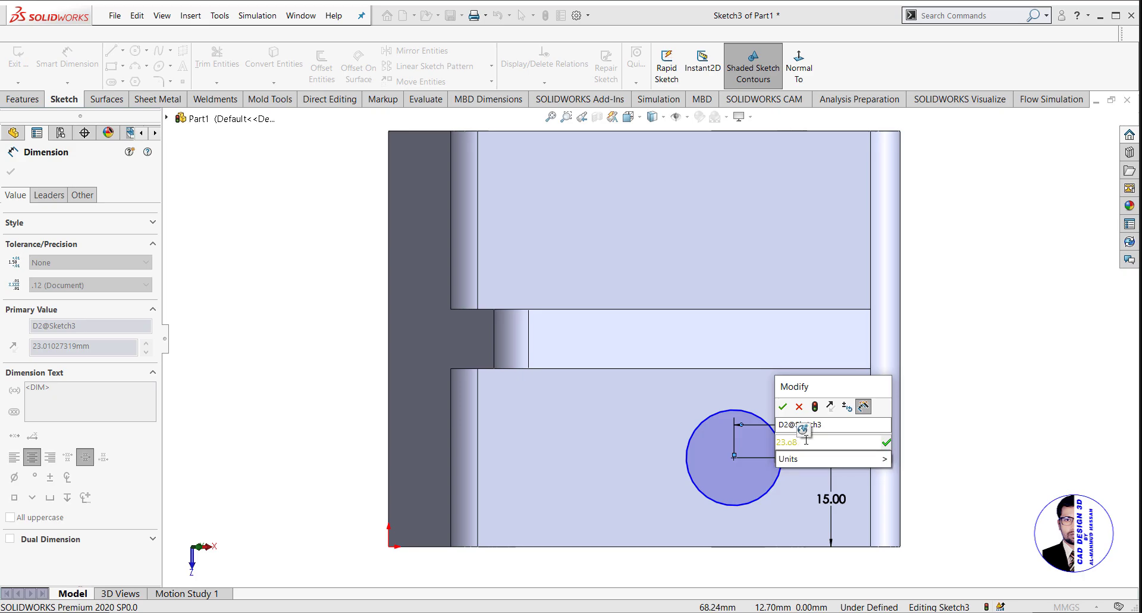
pyautogui.click(887, 442)
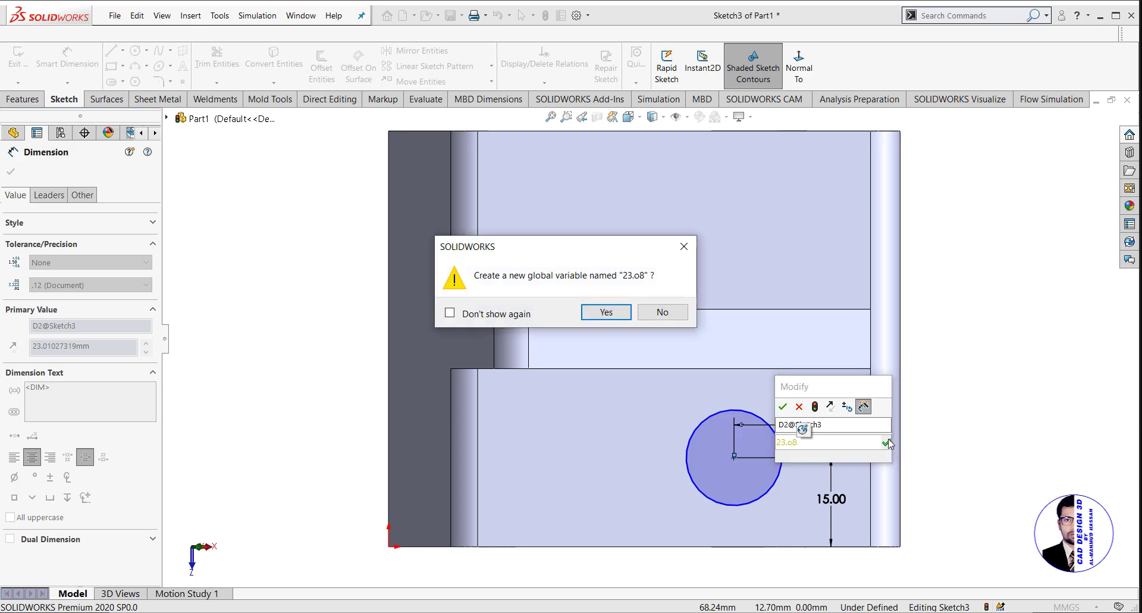
pyautogui.click(684, 244)
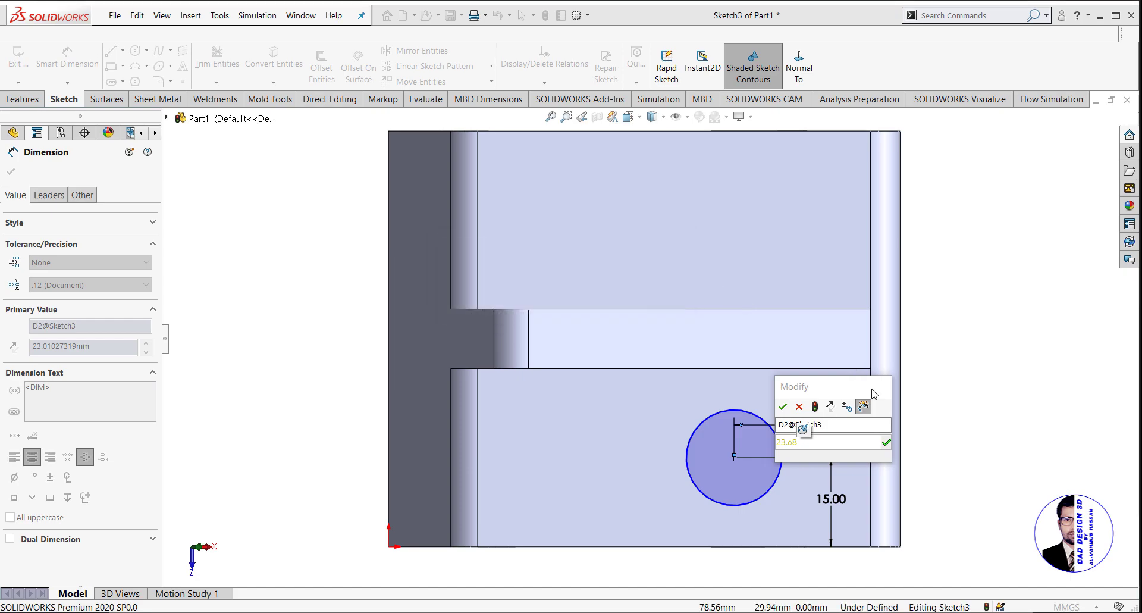
pyautogui.click(799, 406)
pyautogui.scroll(-1, 826, 440)
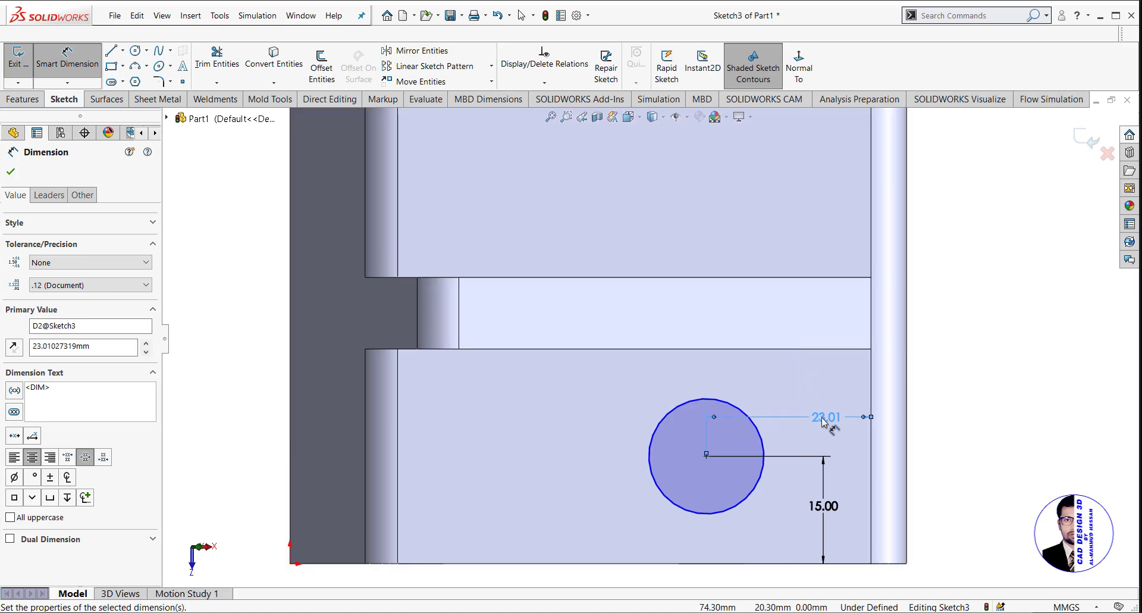
pyautogui.press('Delete')
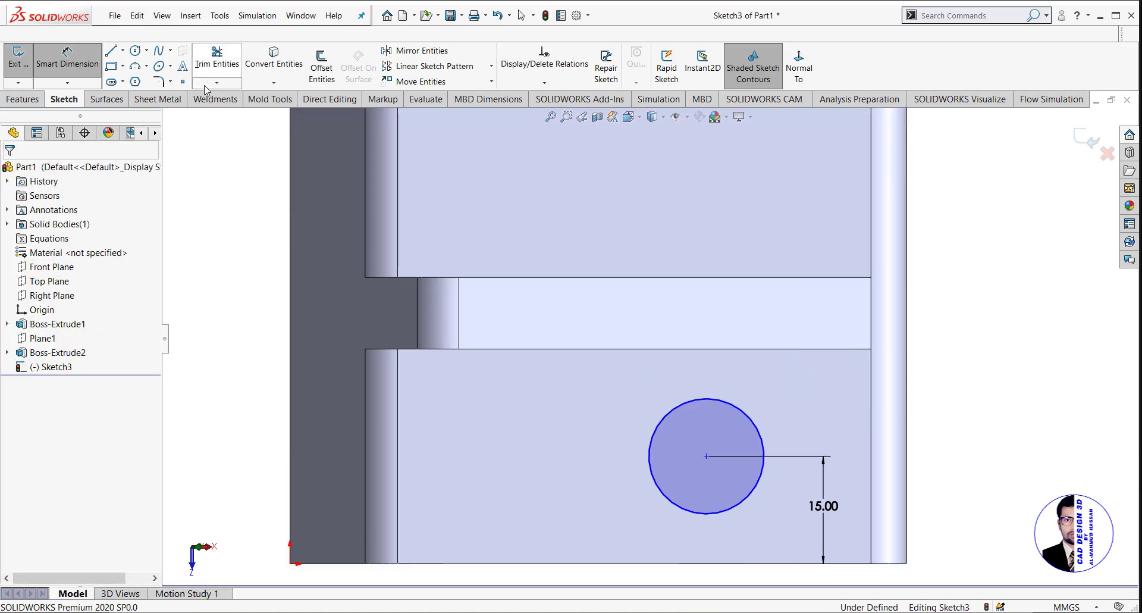
# Step: Dimension the circle's center 43 mm horizontally from the midpoint of the fillet edge at the sloped face's low end
pyautogui.click(57, 58)
pyautogui.click(66, 57)
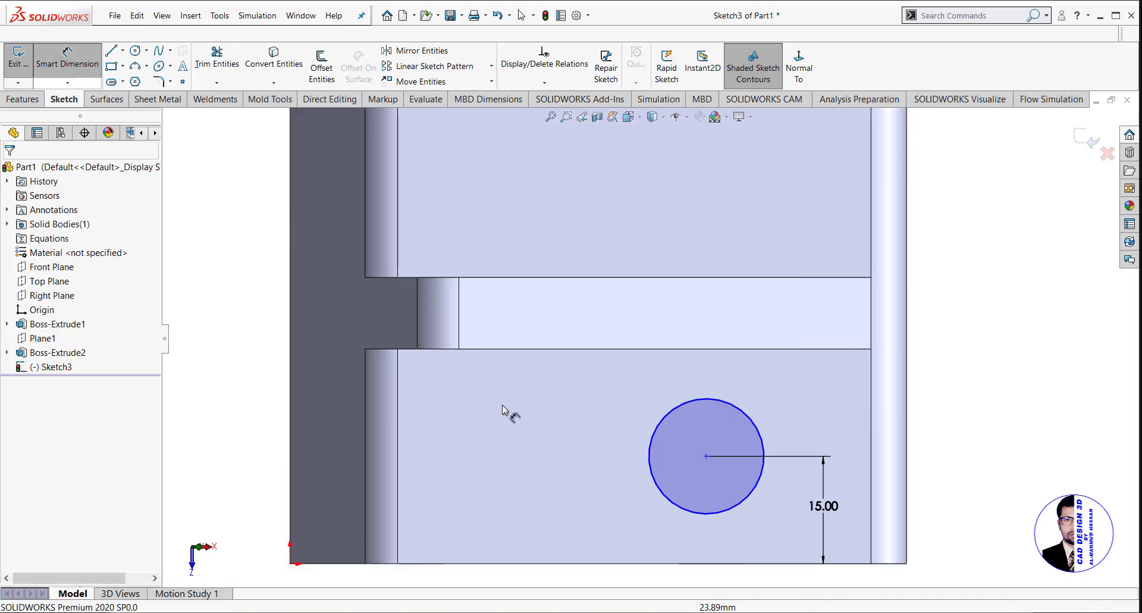
pyautogui.press('f')
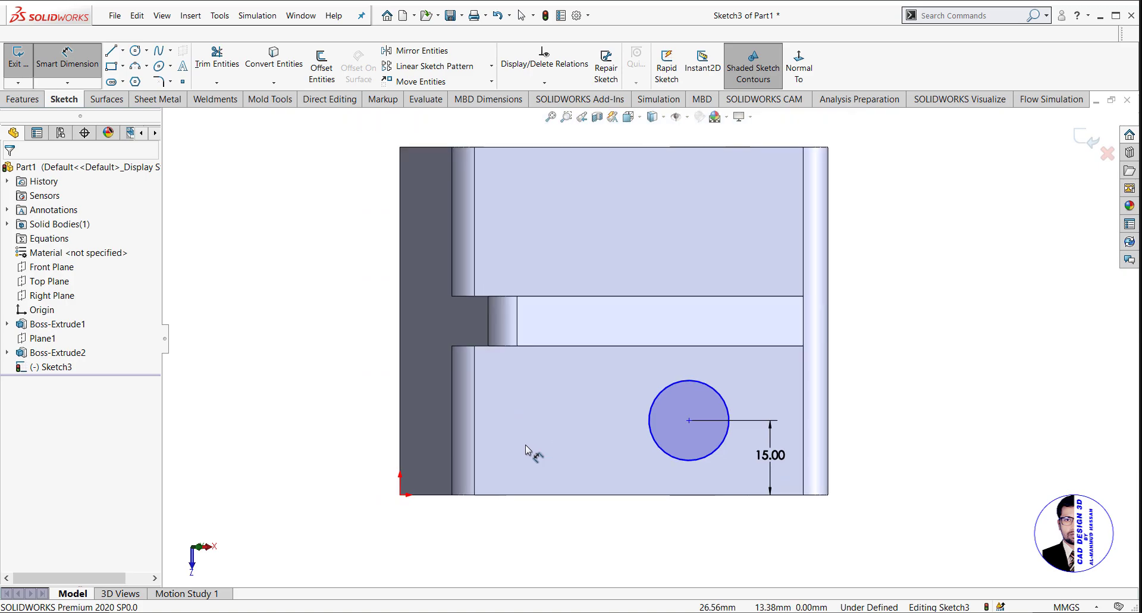
pyautogui.click(463, 494)
pyautogui.click(689, 421)
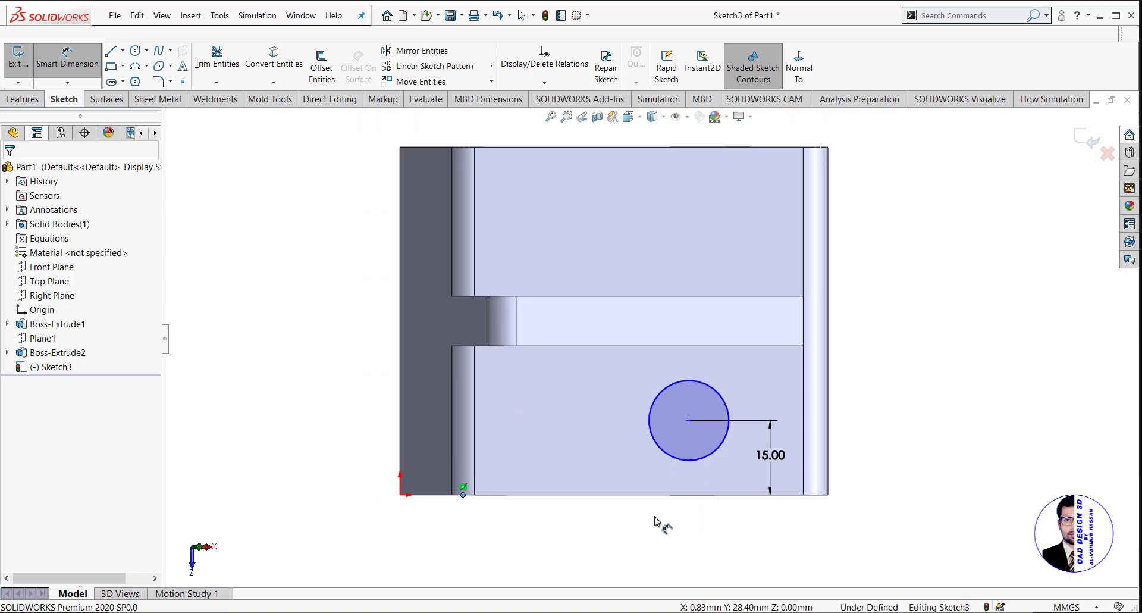
pyautogui.click(598, 524)
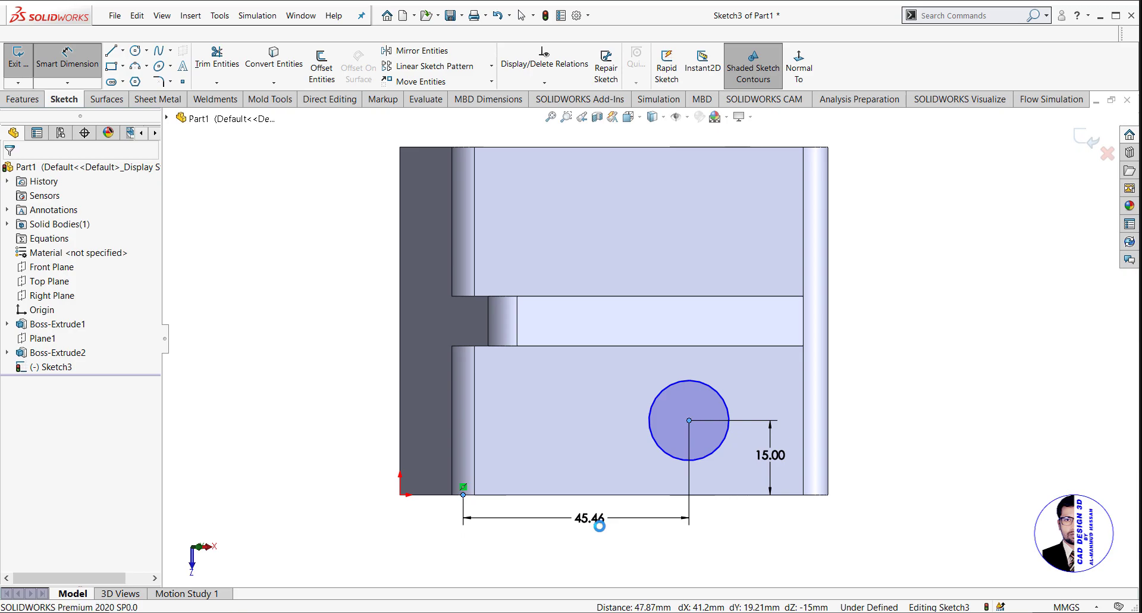
pyautogui.write('41')
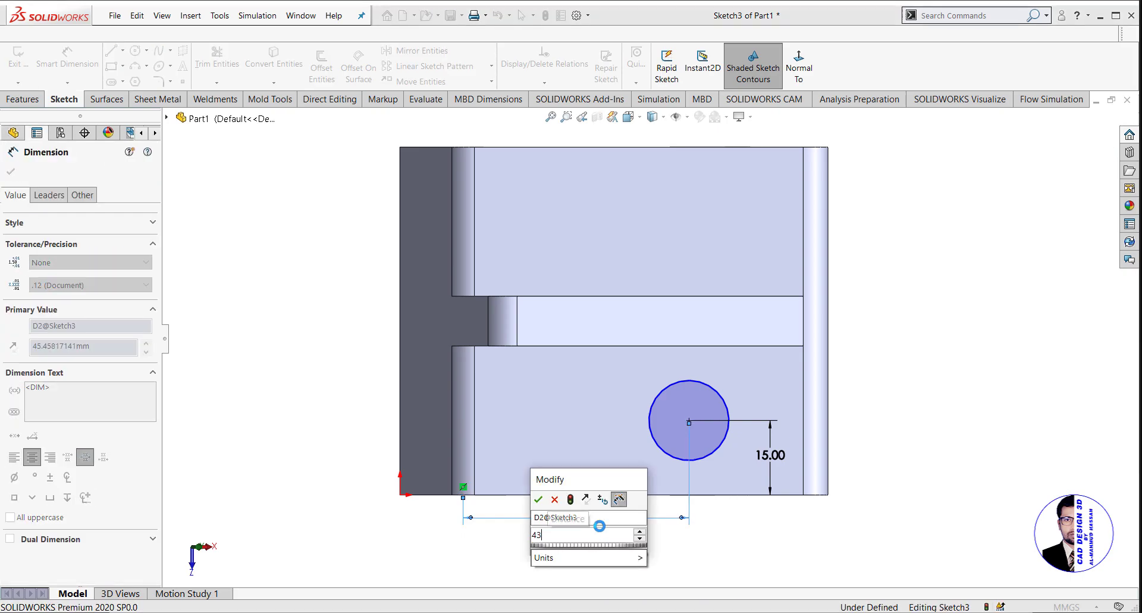
pyautogui.press('Return')
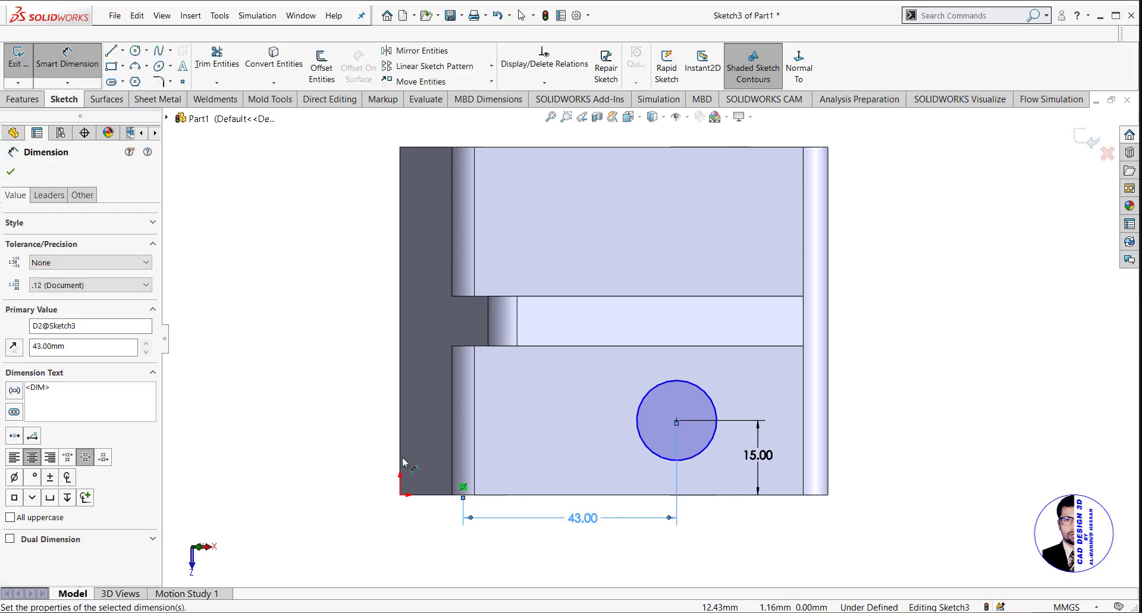
pyautogui.click(7, 175)
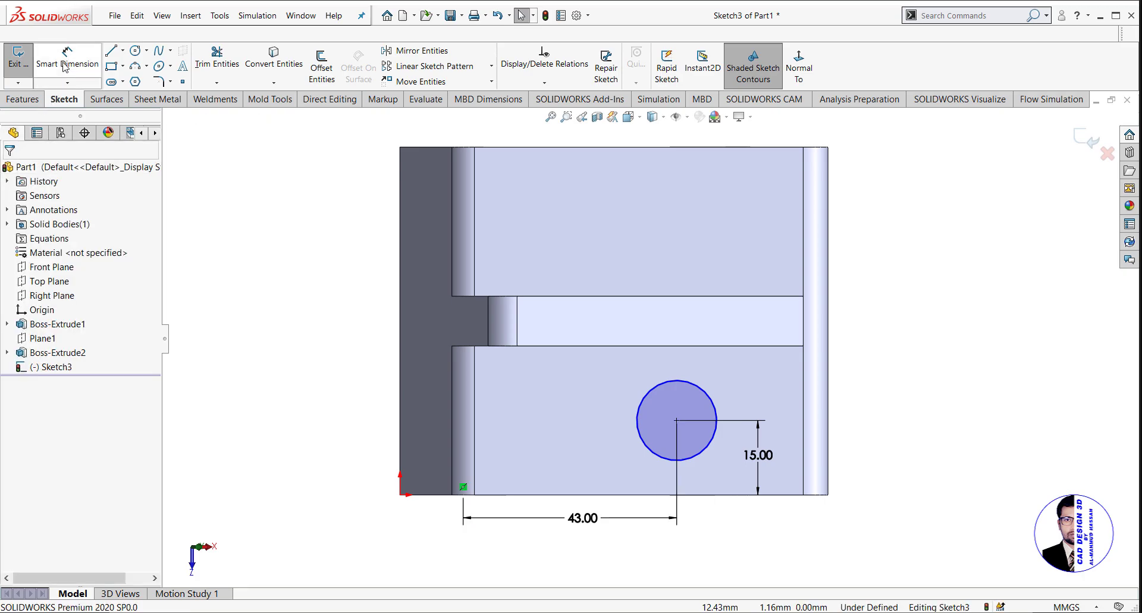
pyautogui.click(676, 421)
pyautogui.click(803, 424)
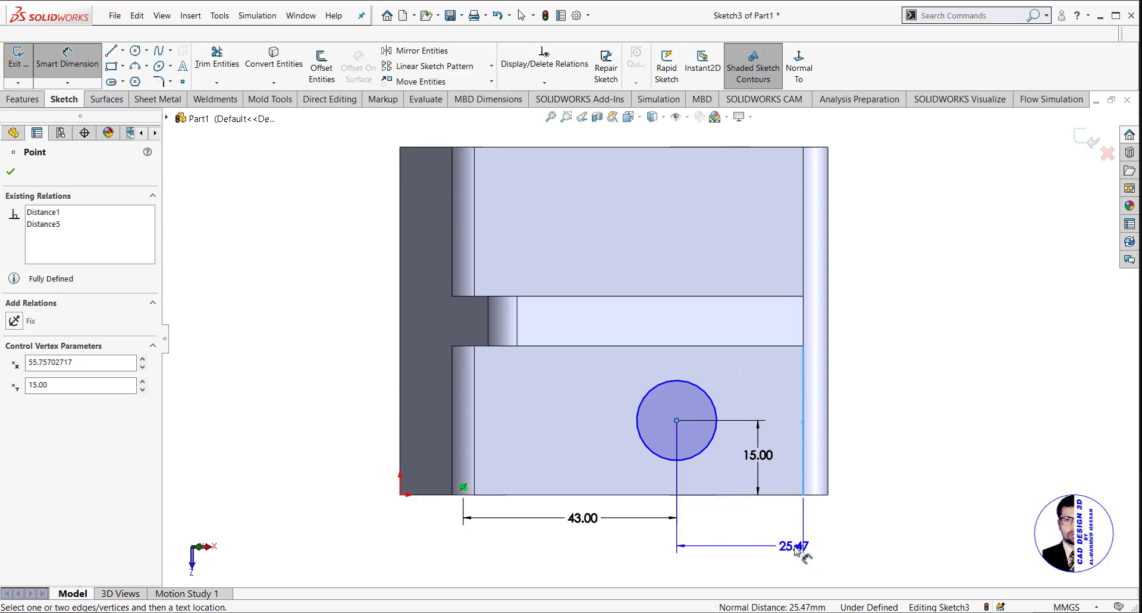
pyautogui.press('Escape')
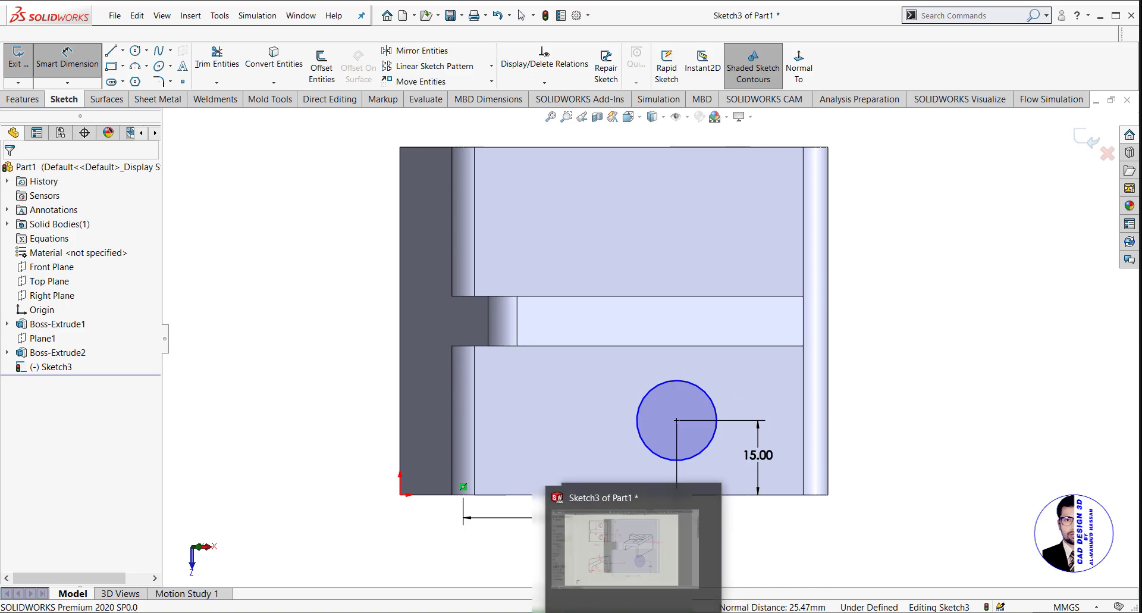
# Step: Recheck the hole location in the image viewer, return to SOLIDWORKS and delete the circle's 43 mm dimension
pyautogui.hotkey('alt', 'Tab')
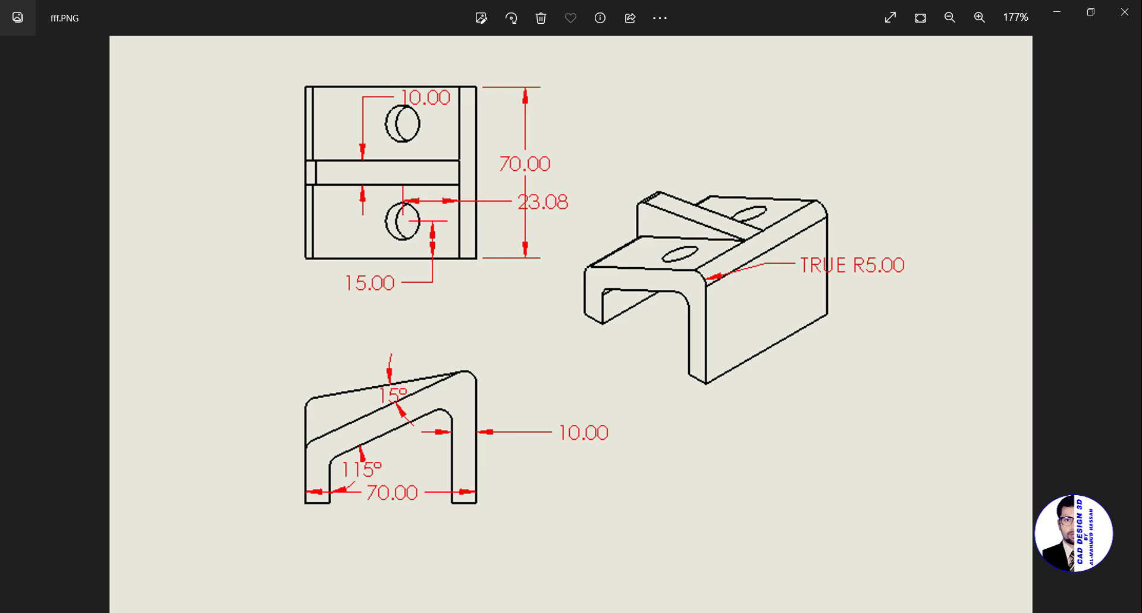
pyautogui.hotkey('alt', 'Tab')
pyautogui.scroll(-1, 735, 442)
pyautogui.scroll(1, 707, 437)
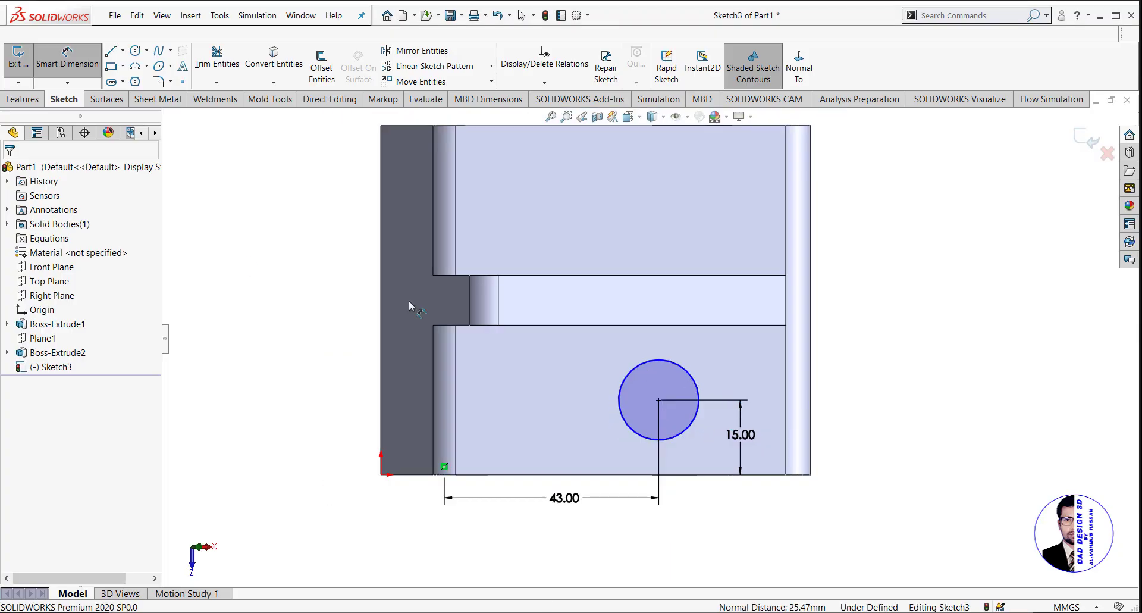
pyautogui.click(569, 505)
pyautogui.press('Delete')
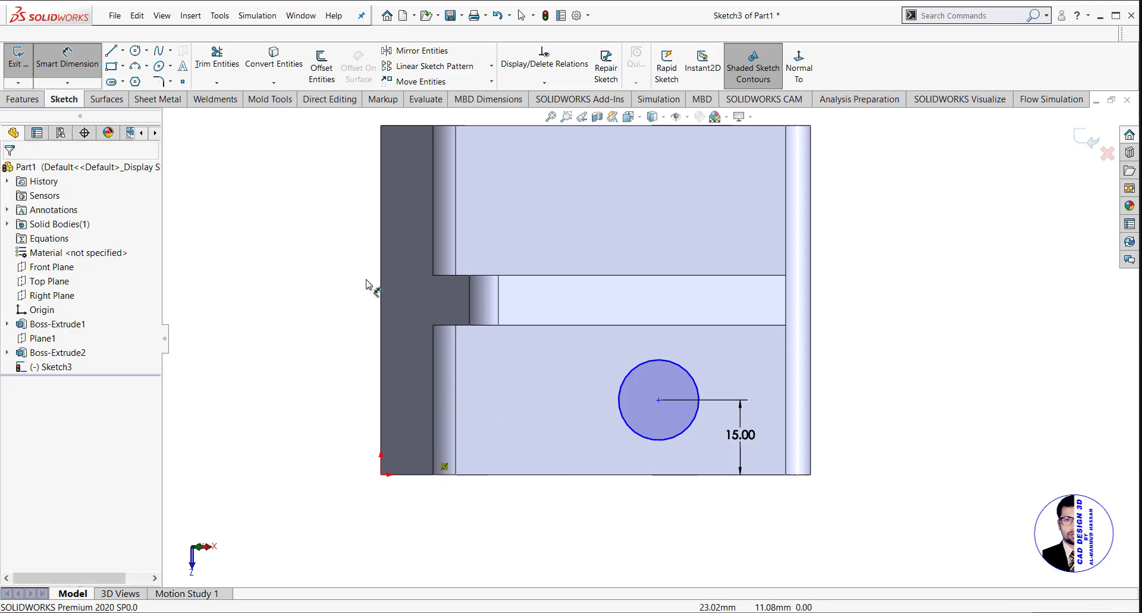
# Step: Dimension the circle's center 23.8 mm from the sloped face's edge at the rounded corner opposite the sketch origin
pyautogui.click(49, 66)
pyautogui.click(67, 62)
pyautogui.click(697, 388)
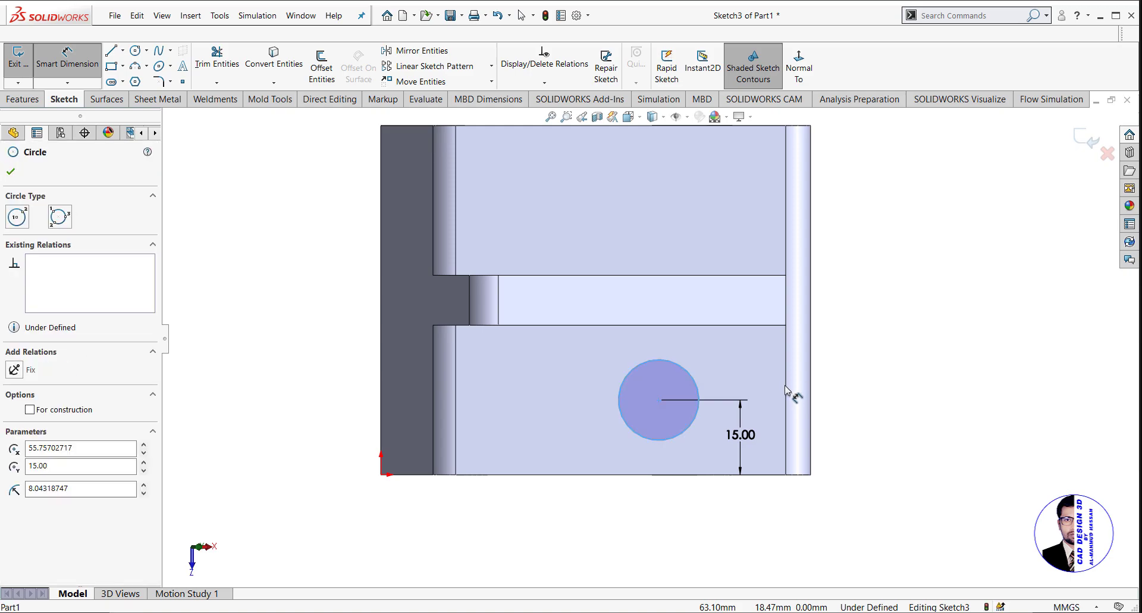
pyautogui.click(785, 385)
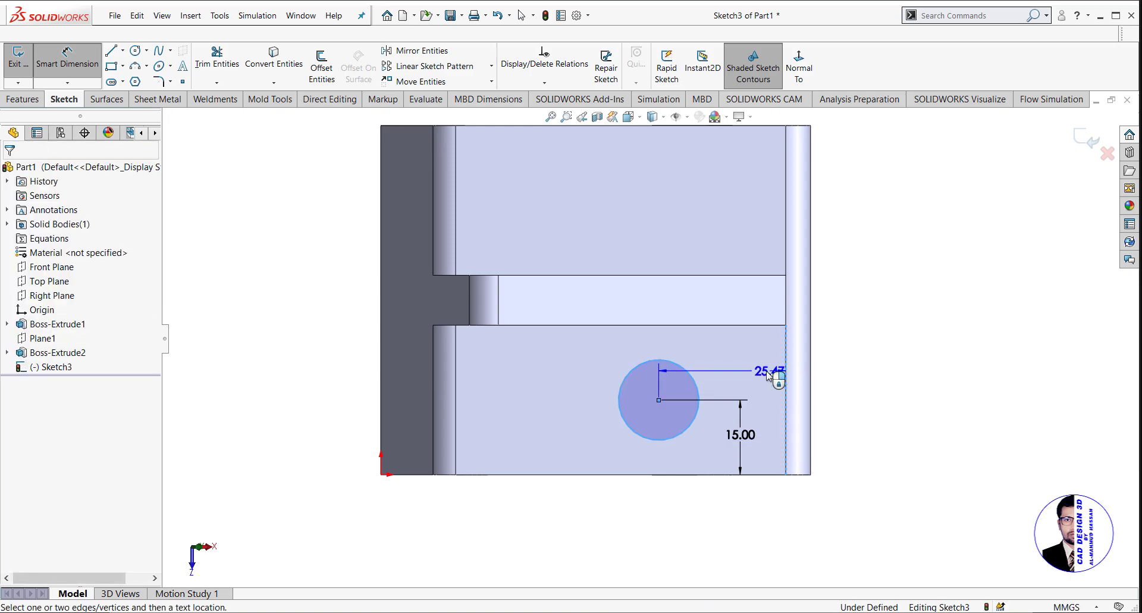
pyautogui.click(765, 411)
pyautogui.write('23')
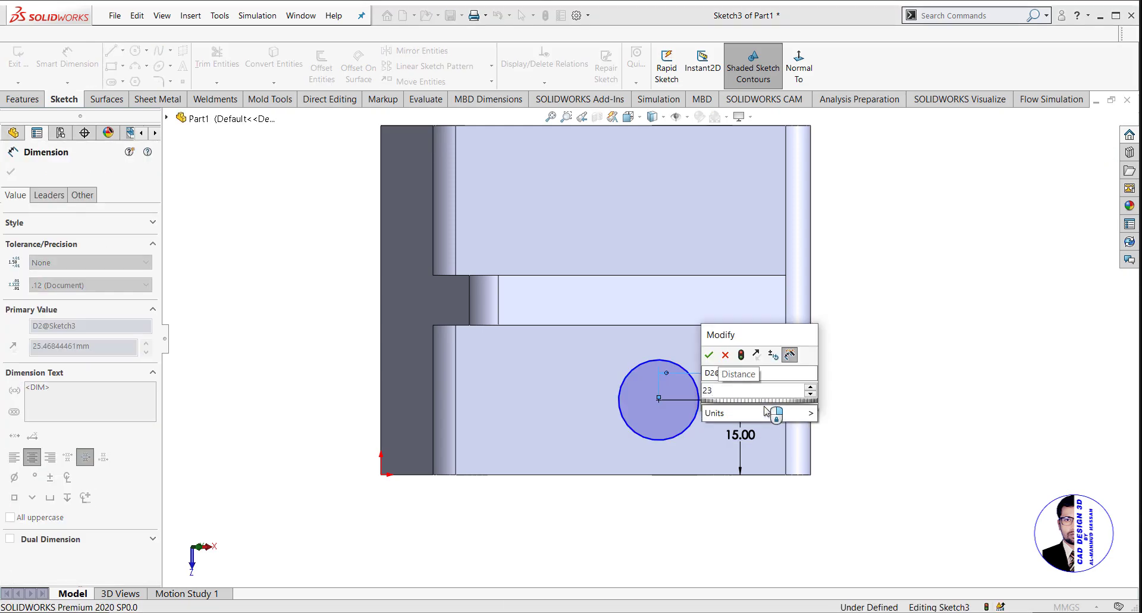
pyautogui.write('.')
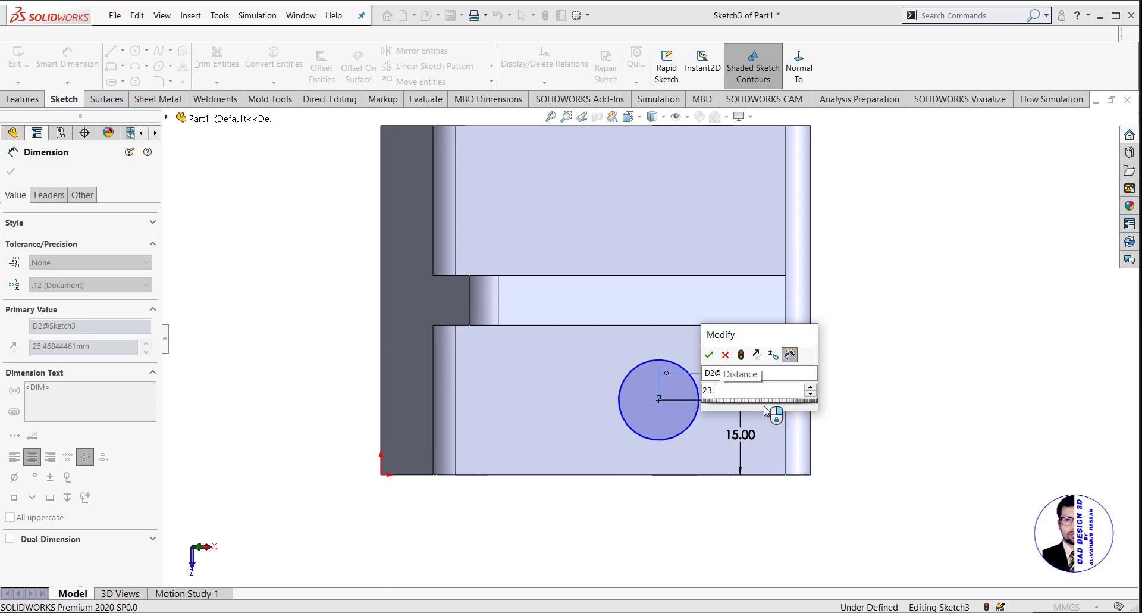
pyautogui.write('8')
pyautogui.press('Return')
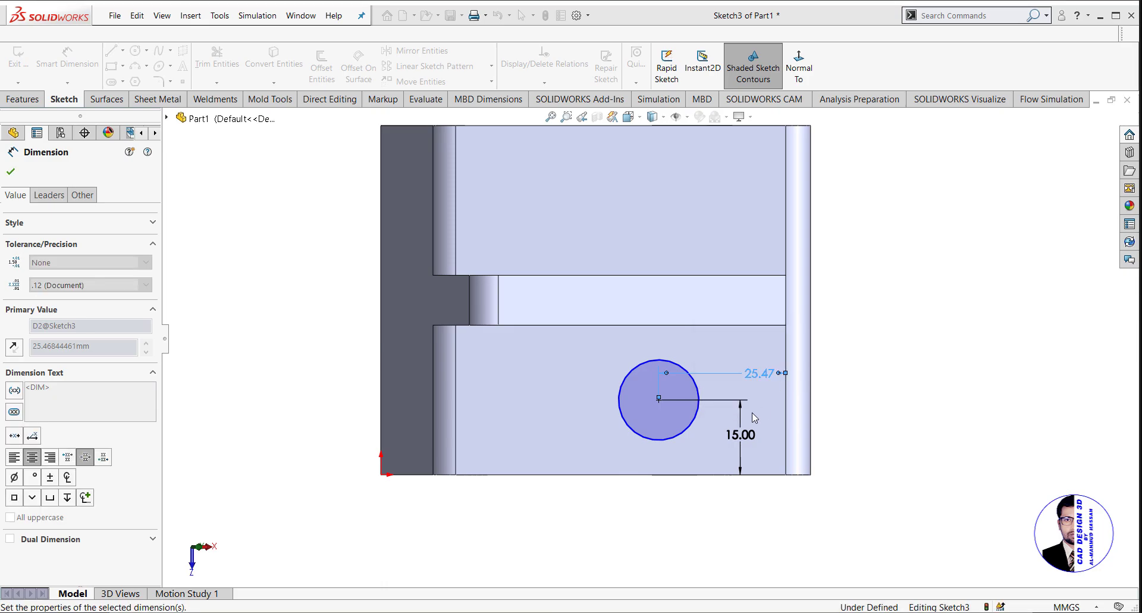
pyautogui.click(12, 172)
pyautogui.press('Escape')
# Step: Set the circle's horizontal distance from the rounded corner's edge to 23.08 mm
pyautogui.scroll(3, 771, 384)
pyautogui.scroll(-4, 748, 382)
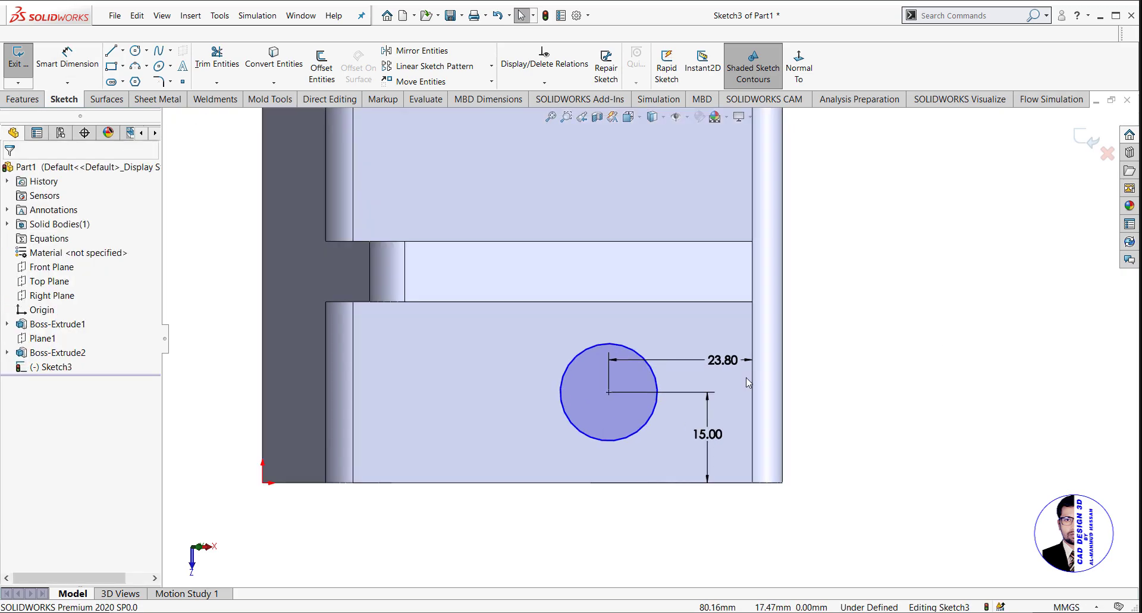
pyautogui.scroll(2, 689, 361)
pyautogui.scroll(-2, 701, 341)
pyautogui.click(704, 360)
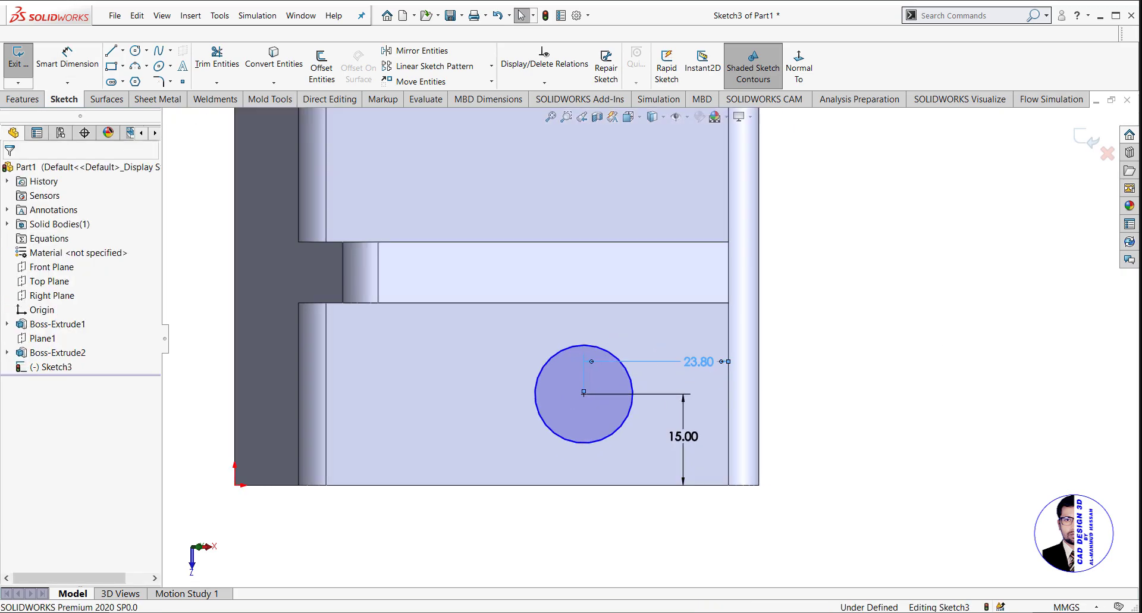
pyautogui.doubleClick(698, 361)
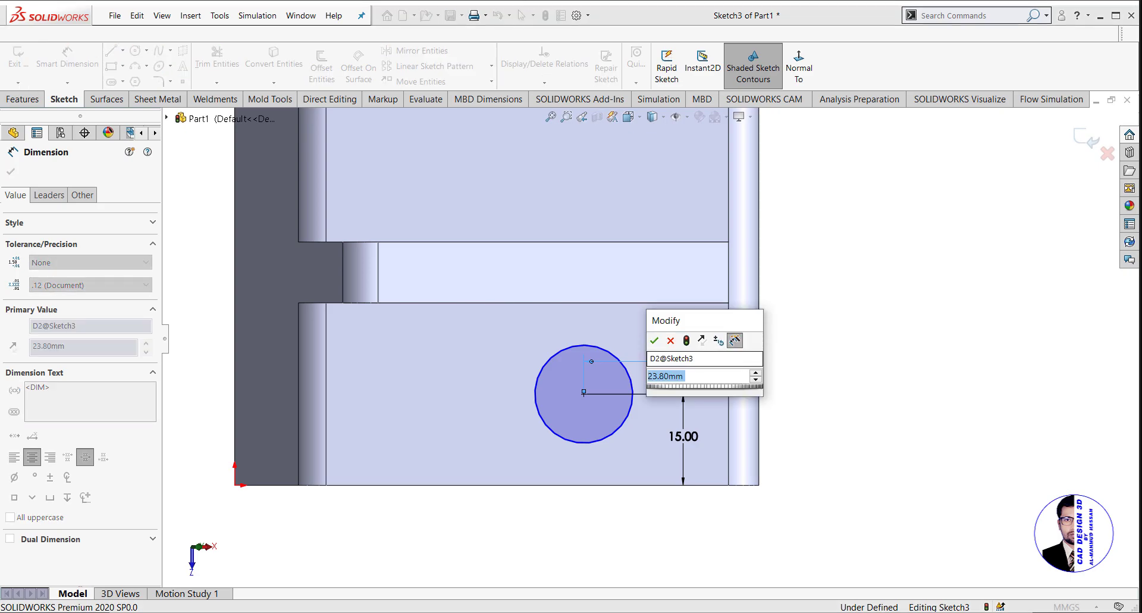
pyautogui.write('0')
pyautogui.press('BackSpace')
pyautogui.write('23.')
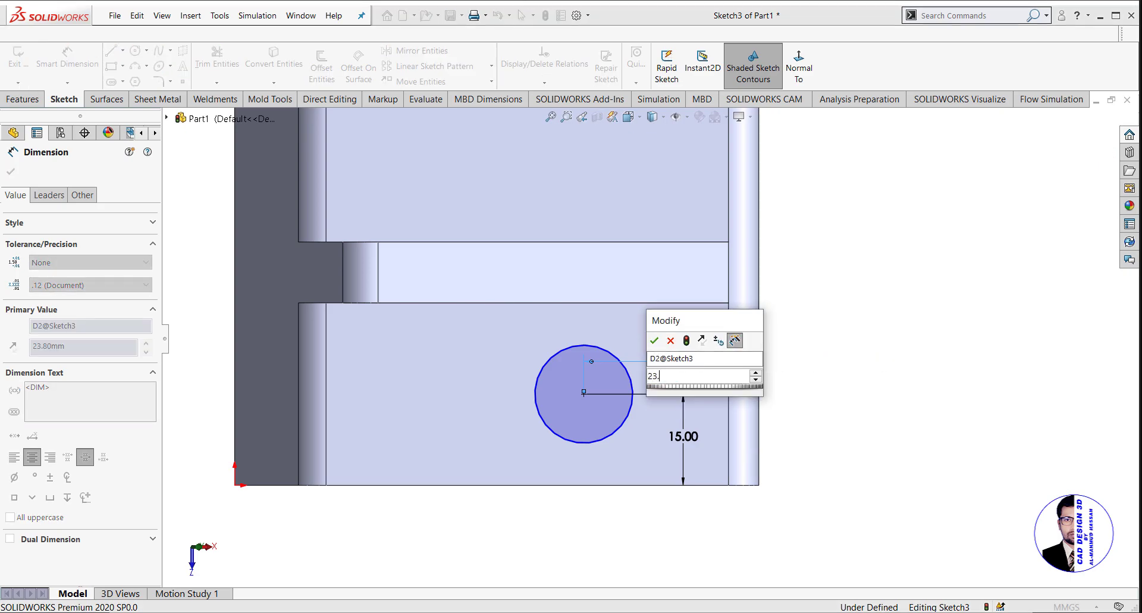
pyautogui.write('80')
pyautogui.press('Return')
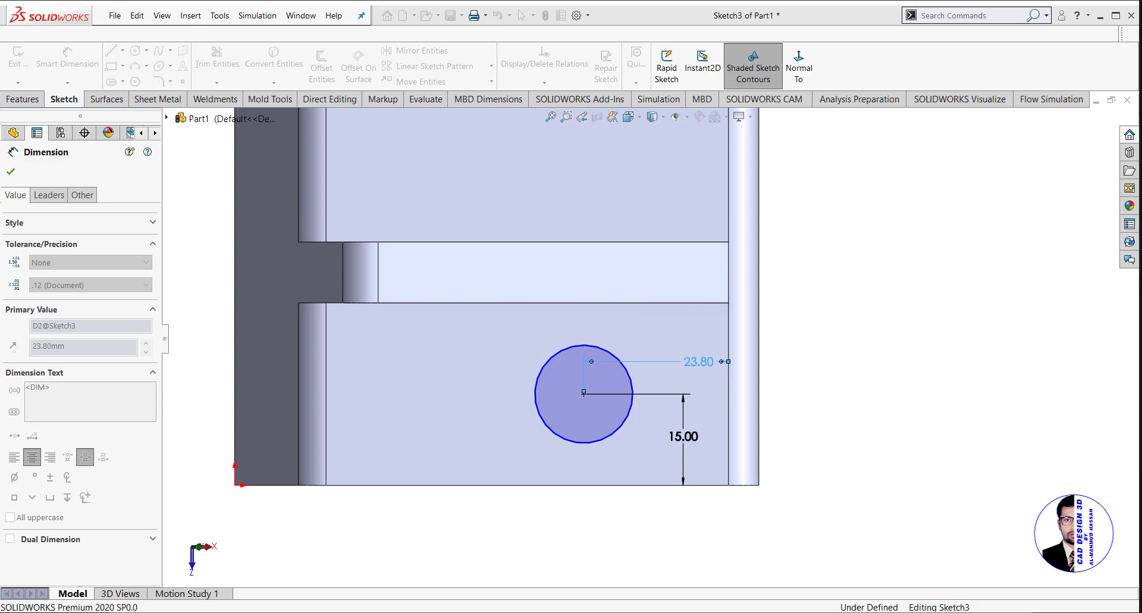
pyautogui.click(11, 173)
# Step: Make Plane1 visible as the mirror reference for the hole sketch on the sloped face
pyautogui.press('f')
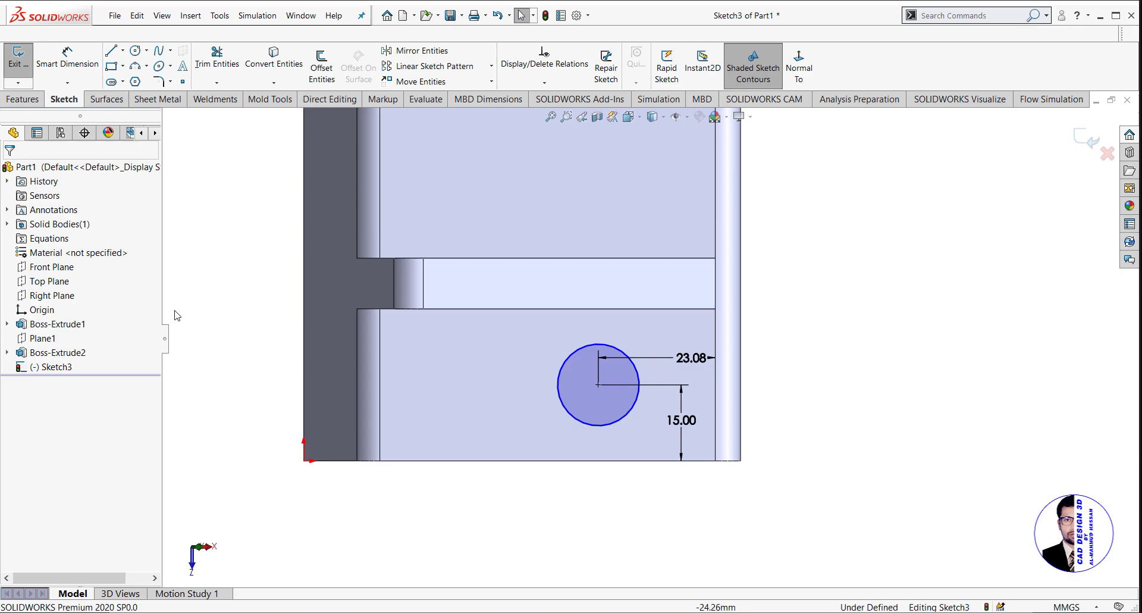
pyautogui.click(42, 338)
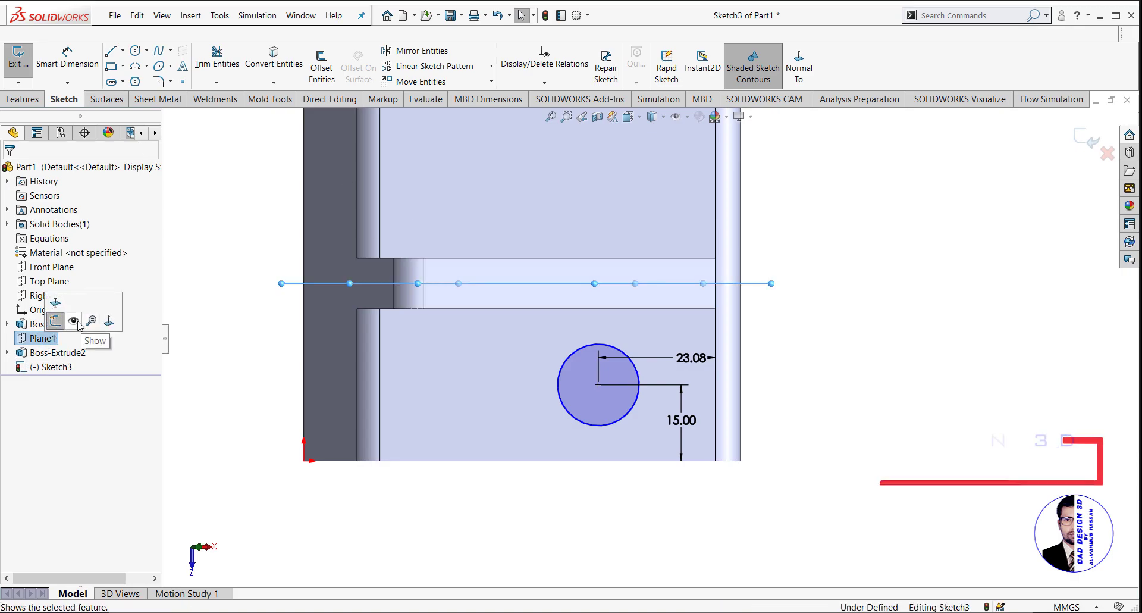
pyautogui.click(77, 321)
pyautogui.scroll(3, 334, 363)
pyautogui.moveTo(418, 358); pyautogui.dragTo(431, 263, button='middle')
pyautogui.click(384, 266)
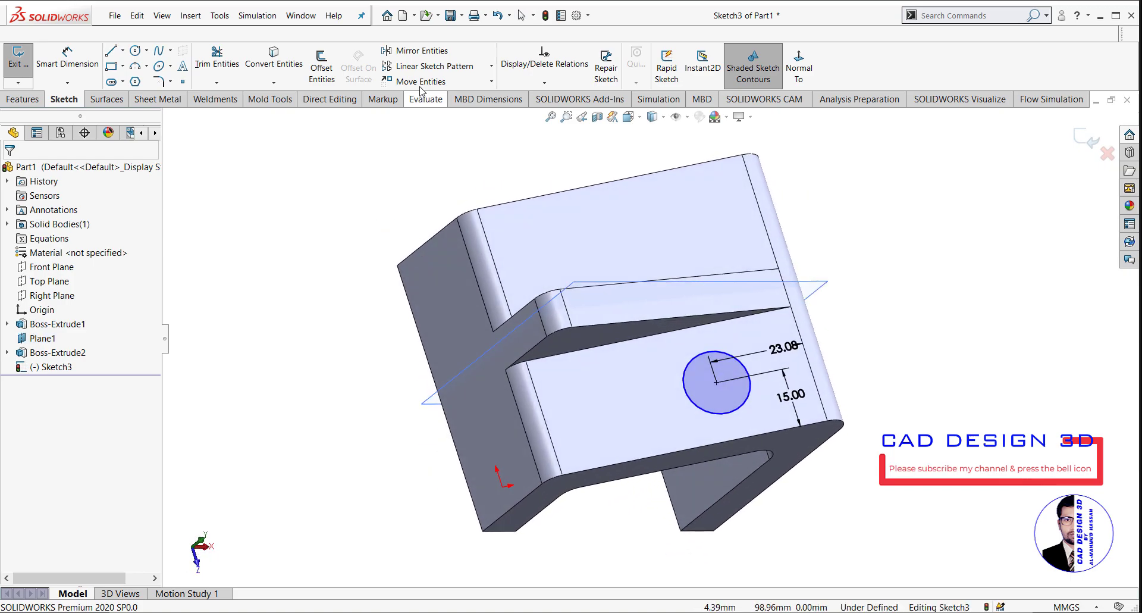
# Step: Mirror the sketched circle about Plane1 onto the other half of the sloped face, keeping the original
pyautogui.click(422, 51)
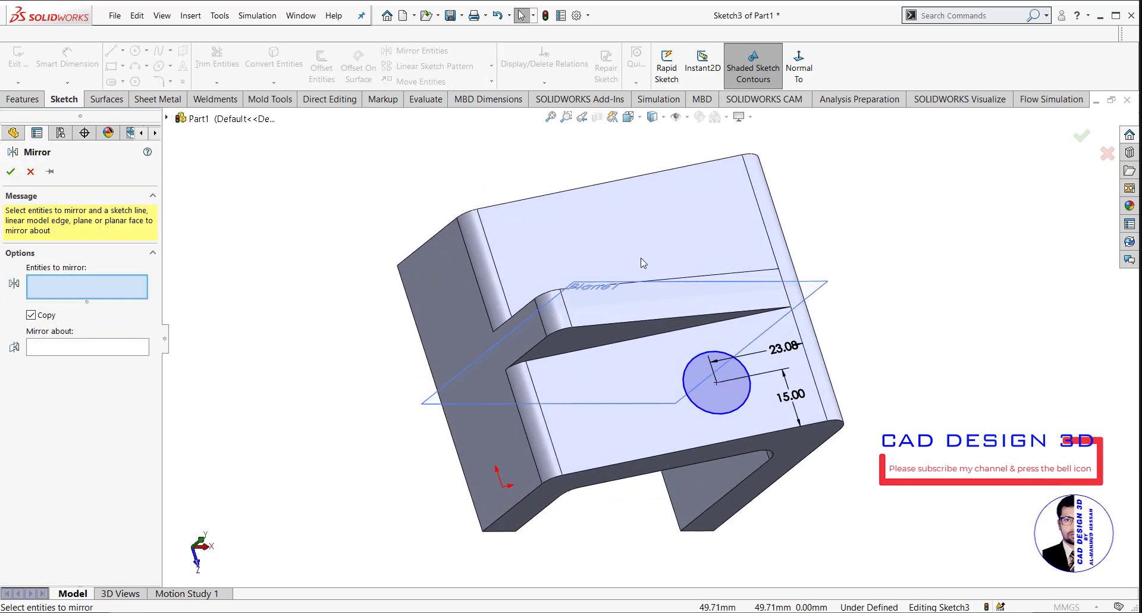
pyautogui.click(732, 399)
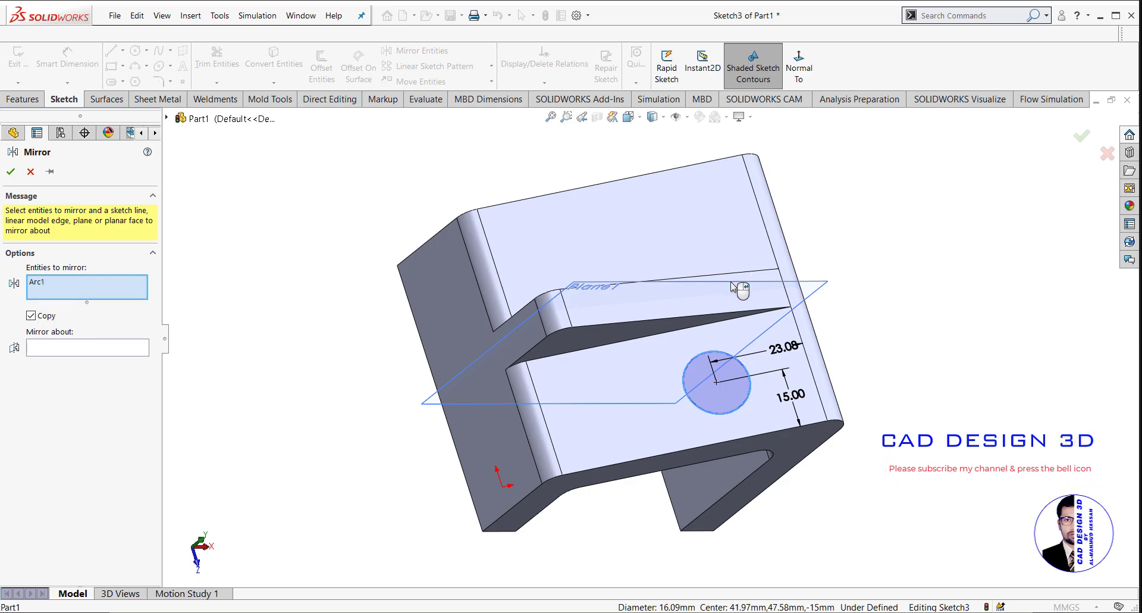
pyautogui.click(132, 350)
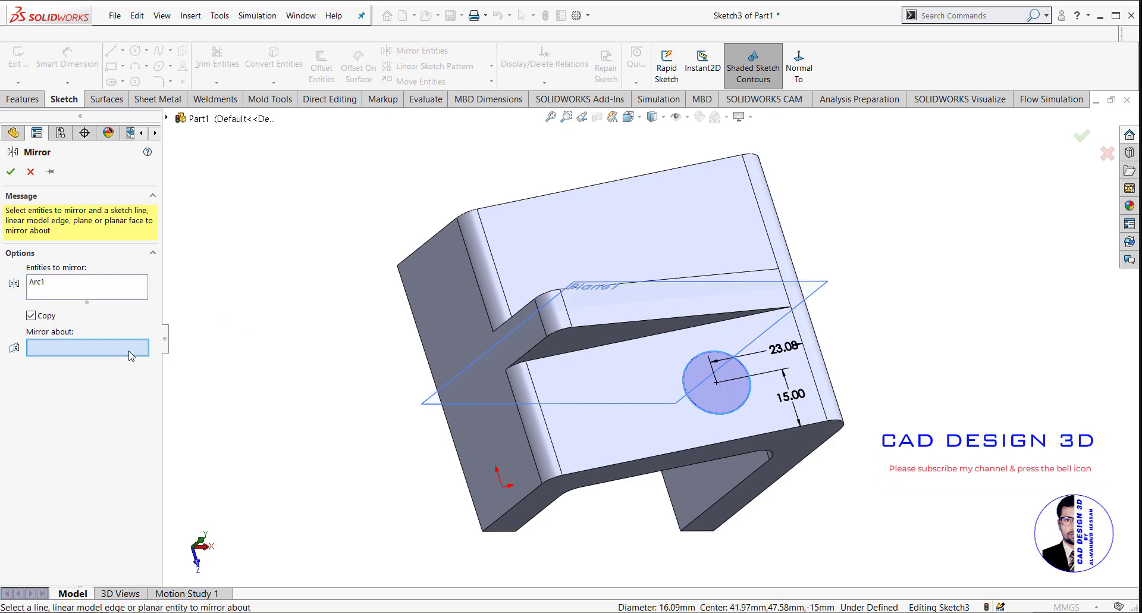
pyautogui.click(599, 286)
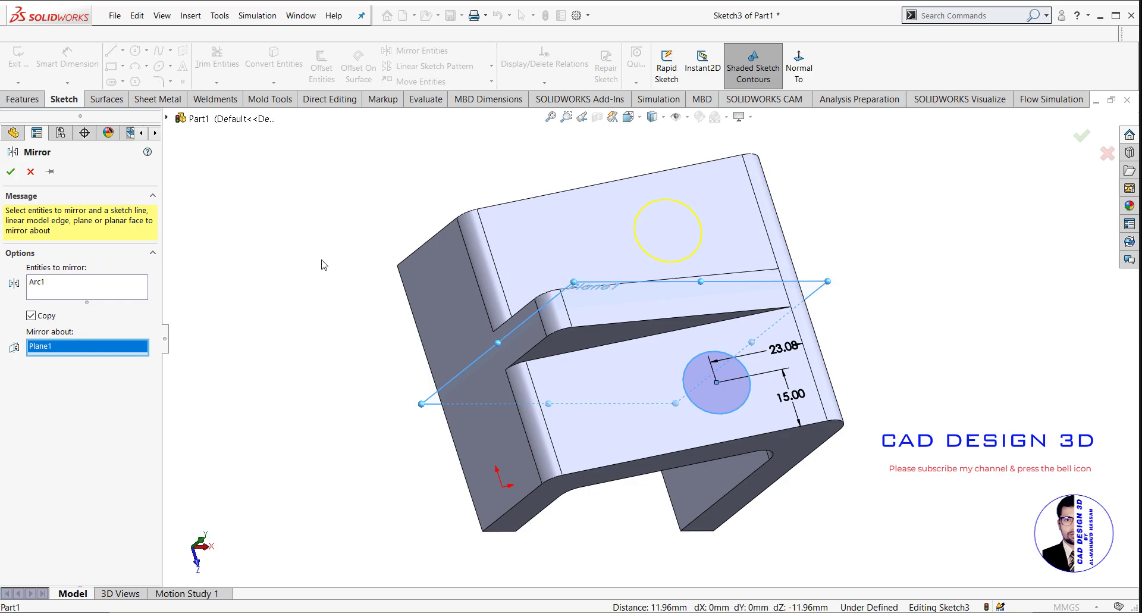
pyautogui.click(13, 172)
# Step: Cut-extrude both circles through the sloped wall as a Blind cut 10 mm deep
pyautogui.click(24, 99)
pyautogui.click(206, 59)
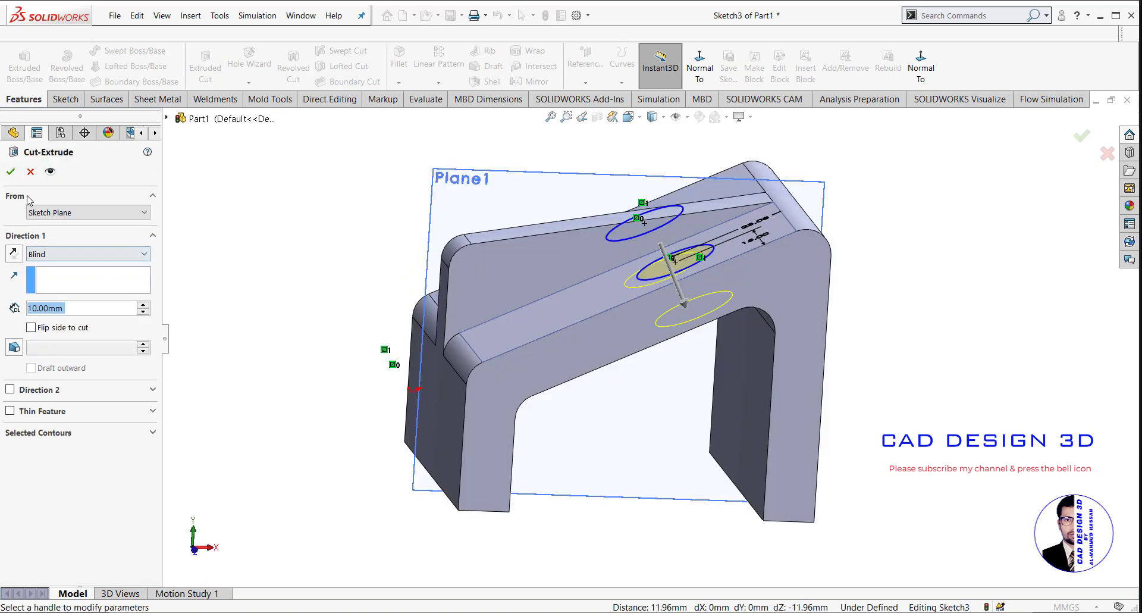
pyautogui.click(10, 172)
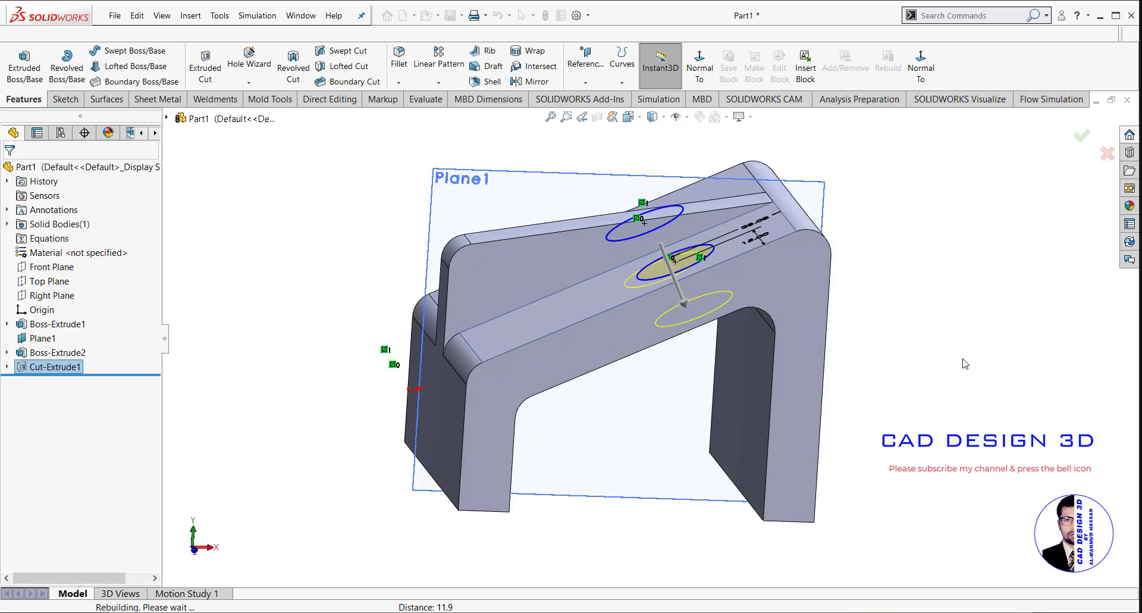
# Step: Hide Plane1 in the model
pyautogui.click(513, 173)
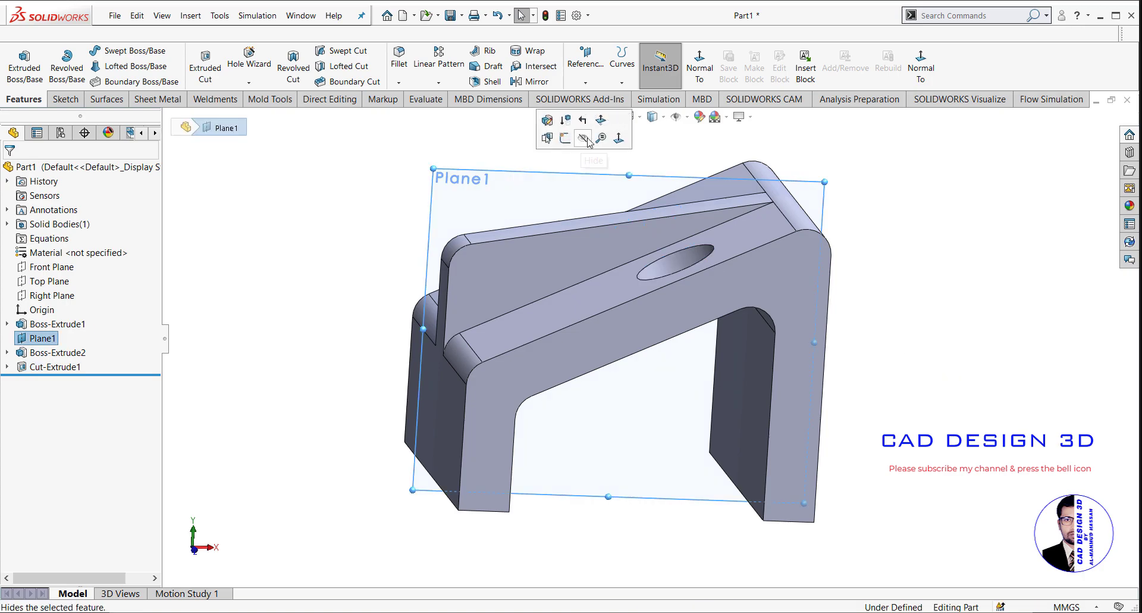
pyautogui.click(587, 141)
pyautogui.moveTo(809, 320); pyautogui.dragTo(605, 314, button='middle')
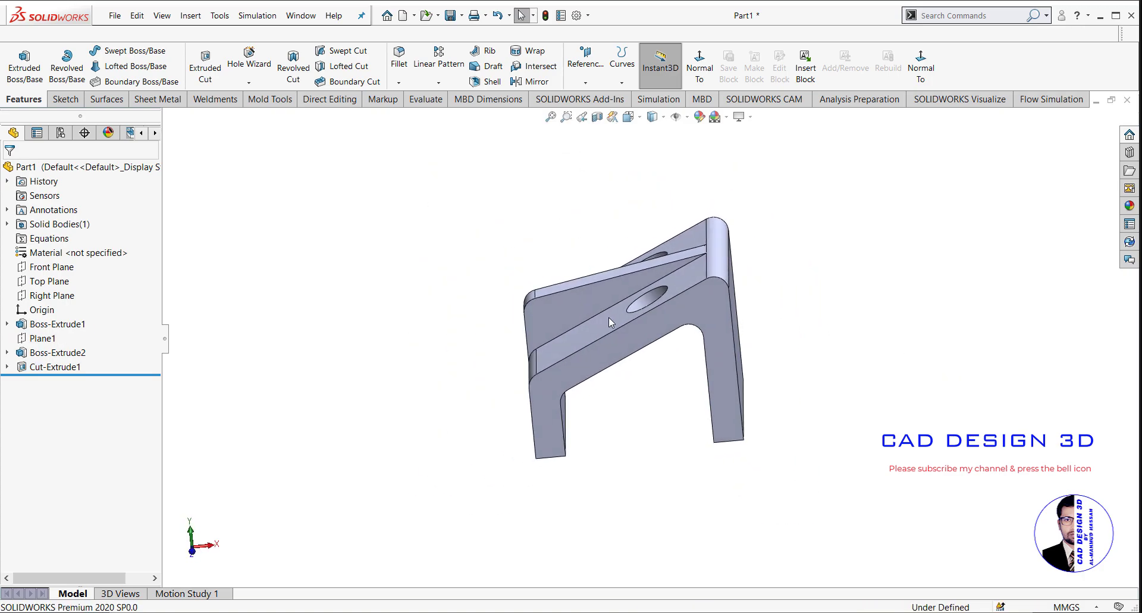
# Step: Start a 0.4 mm symmetric fillet on one side face, its adjoining sloped face, the rib's nearby side and the low end's outer face
pyautogui.scroll(-3, 604, 314)
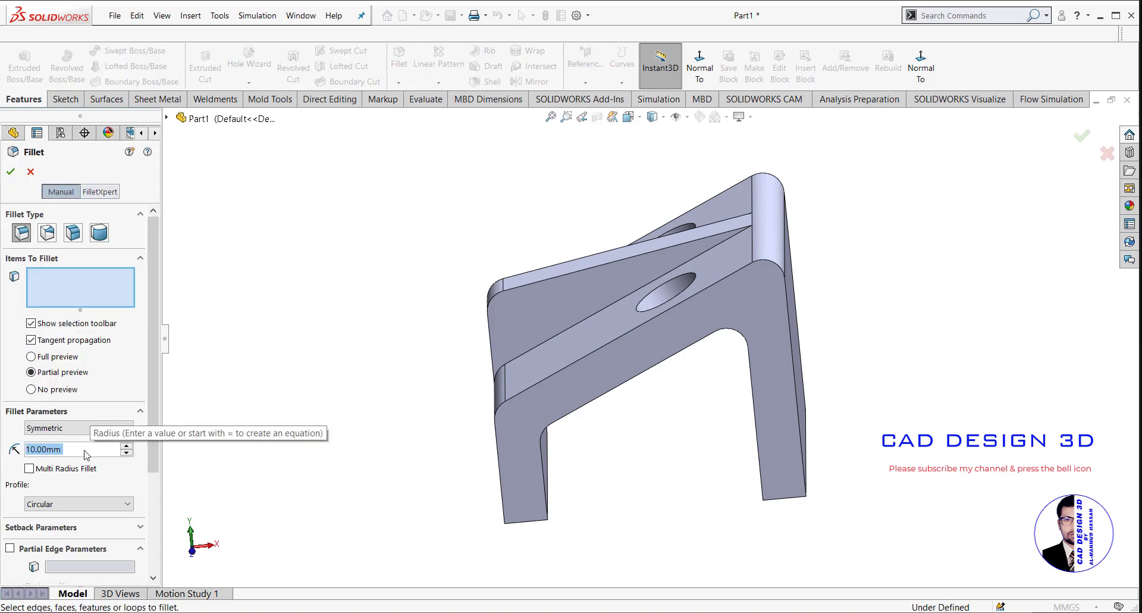
pyautogui.press('BackSpace')
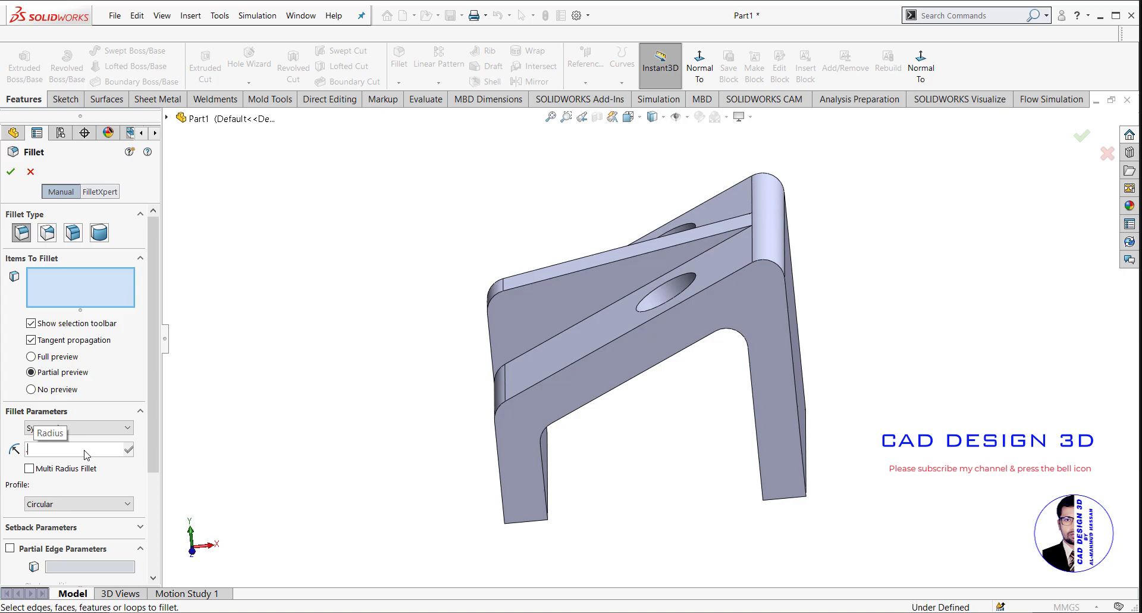
pyautogui.write('.4')
pyautogui.press('Return')
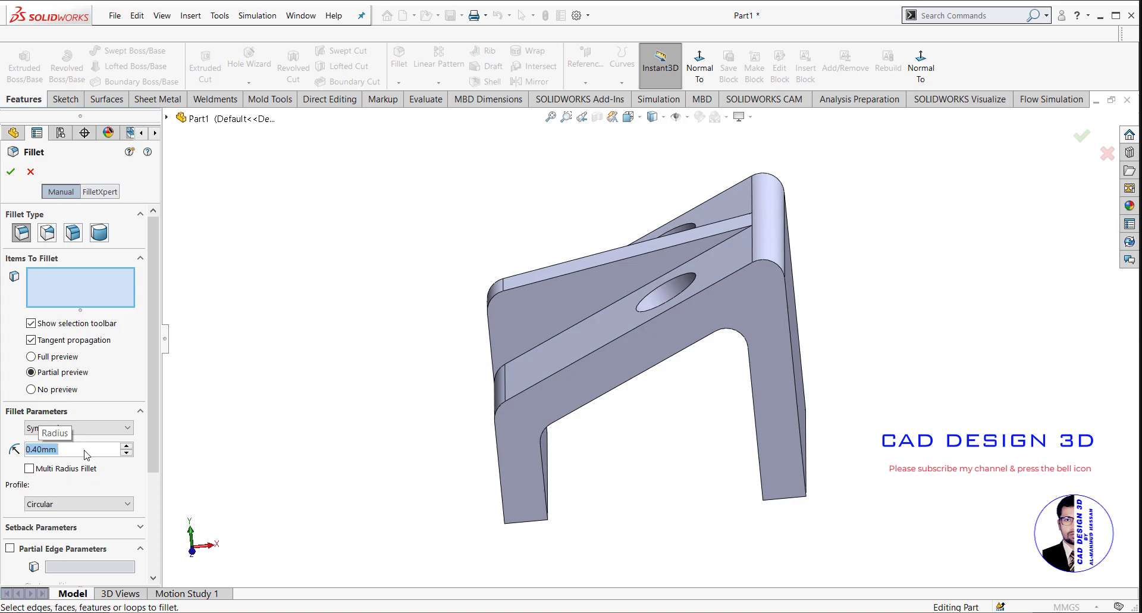
pyautogui.click(559, 389)
pyautogui.scroll(-2, 588, 390)
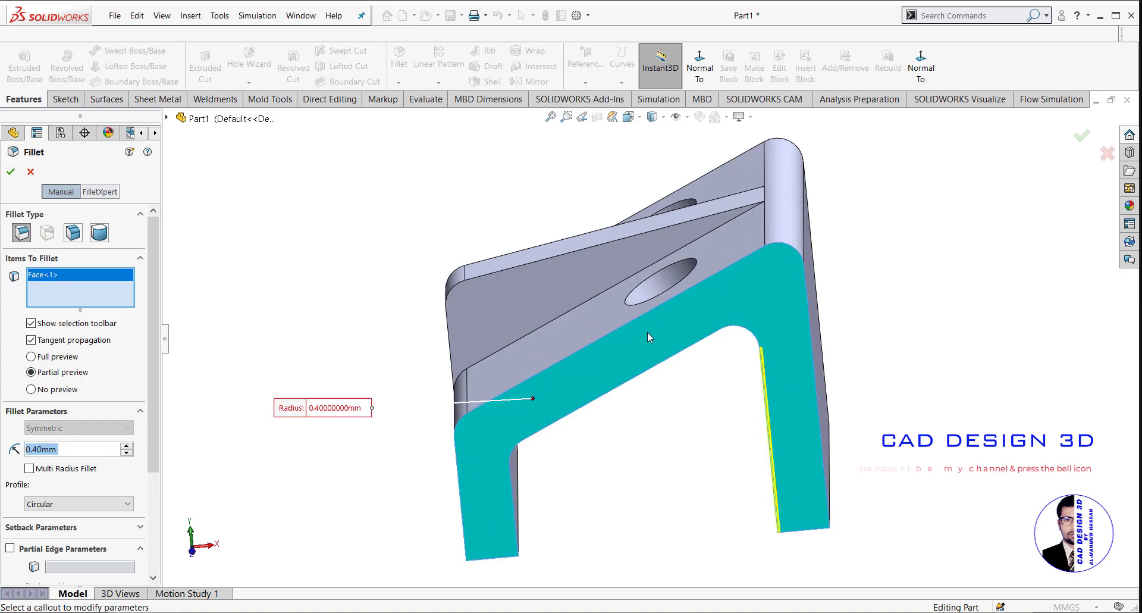
pyautogui.click(571, 328)
pyautogui.scroll(-1, 559, 323)
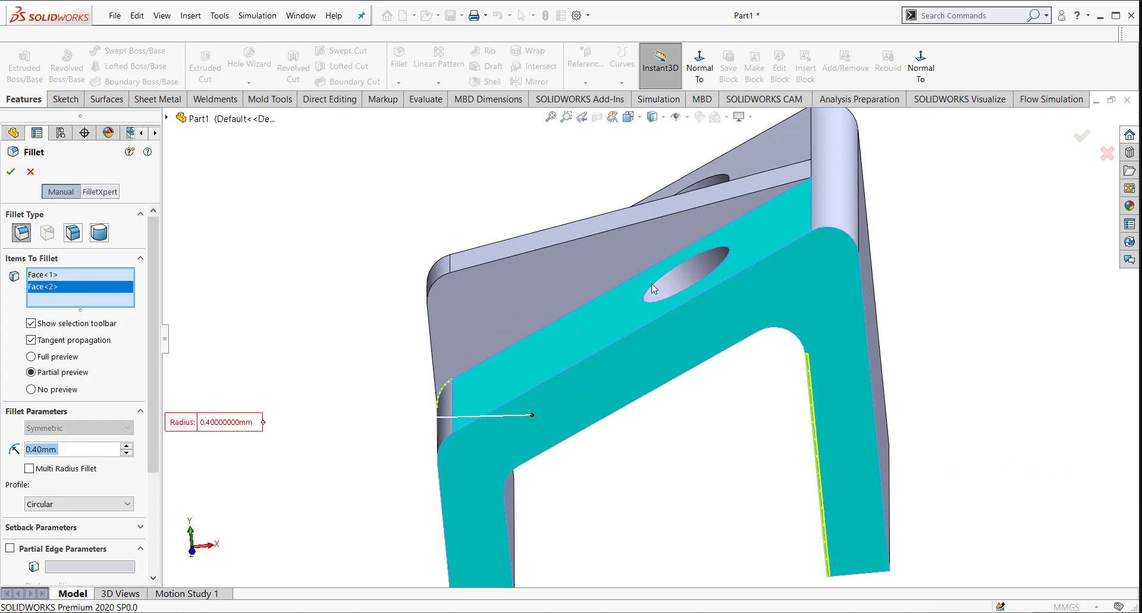
pyautogui.click(573, 262)
pyautogui.moveTo(556, 326); pyautogui.dragTo(570, 411, button='middle')
pyautogui.click(554, 418)
# Step: Add the bottom faces of both legs and the second sloped face to the fillet selection
pyautogui.moveTo(454, 436); pyautogui.dragTo(425, 371, button='middle')
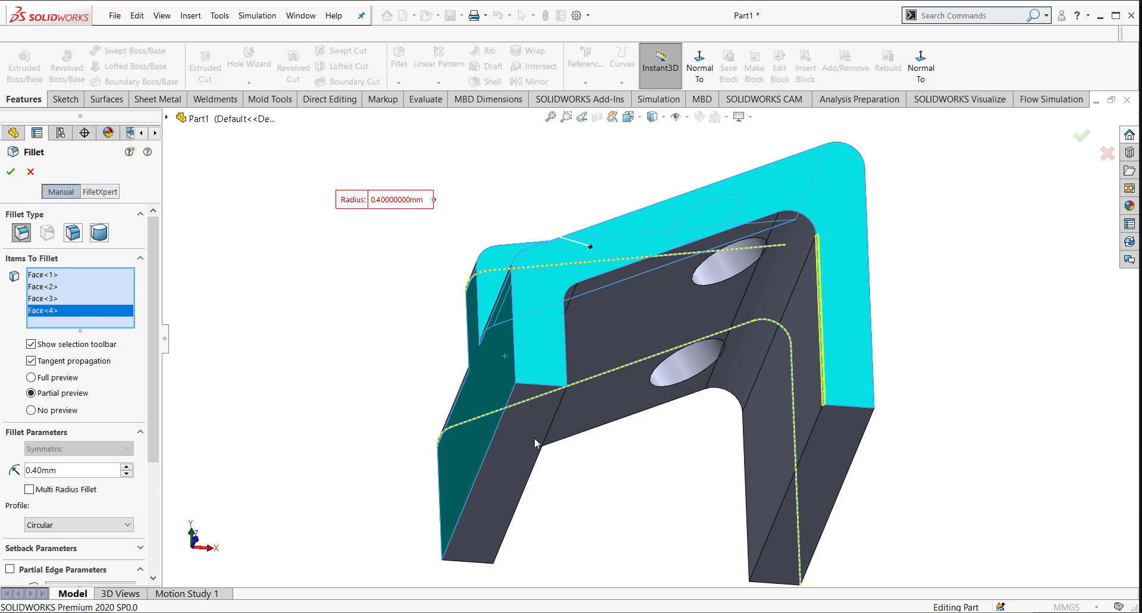
pyautogui.click(530, 418)
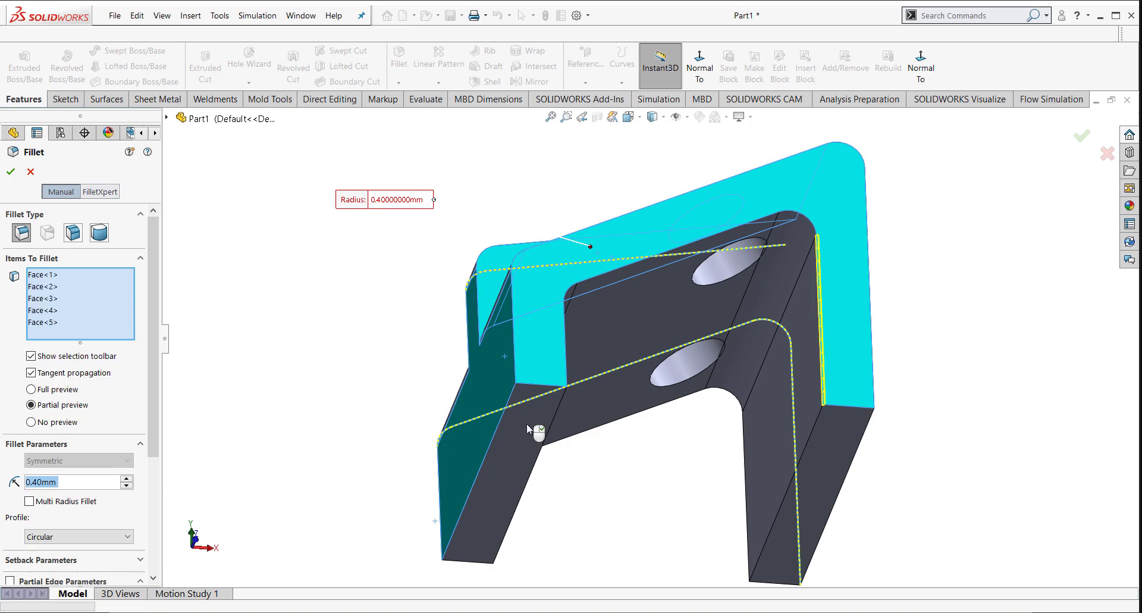
pyautogui.click(823, 479)
pyautogui.moveTo(850, 392); pyautogui.dragTo(916, 579, button='middle')
pyautogui.click(487, 324)
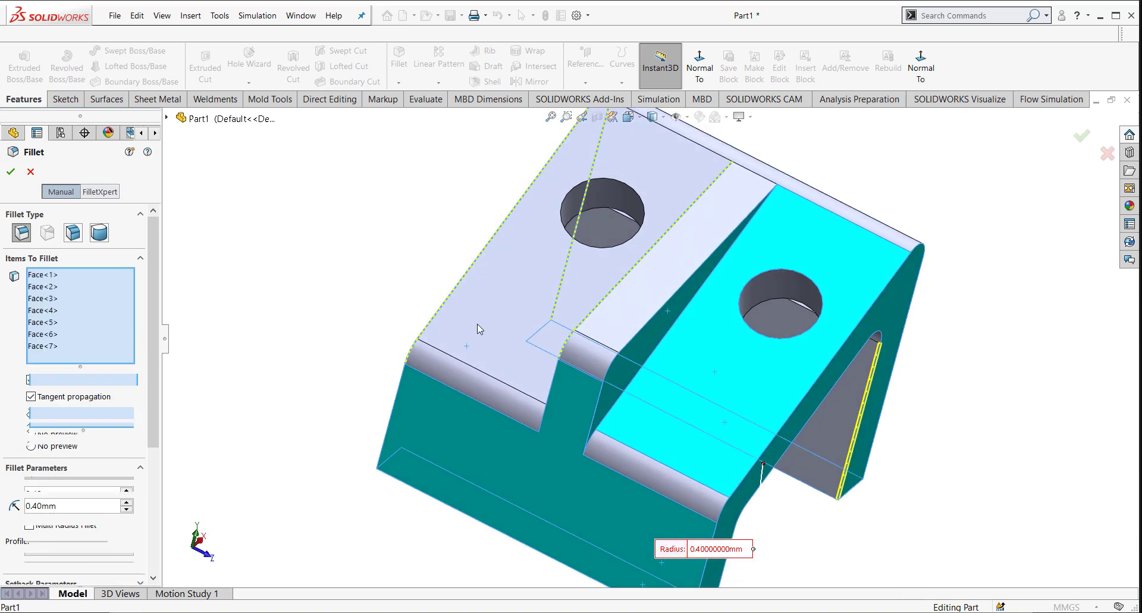
# Step: Add the rib's other side, the rib's top face and the bracket's opposite side face to the fillet selection
pyautogui.moveTo(385, 316); pyautogui.dragTo(707, 310, button='middle')
pyautogui.click(727, 370)
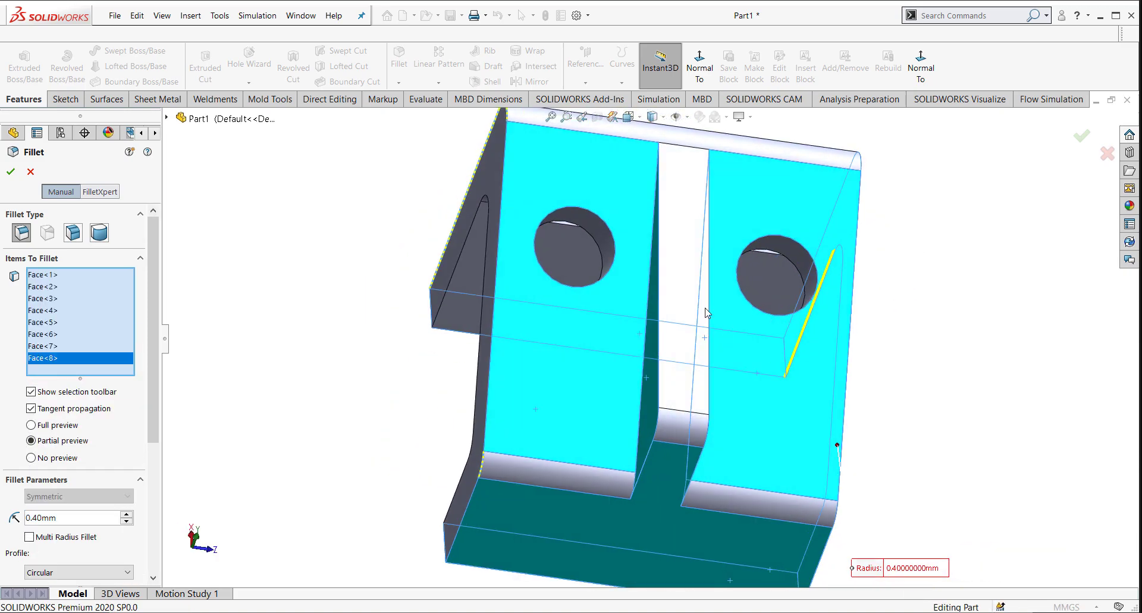
pyautogui.click(686, 224)
pyautogui.moveTo(430, 281); pyautogui.dragTo(540, 184, button='middle')
pyautogui.click(561, 170)
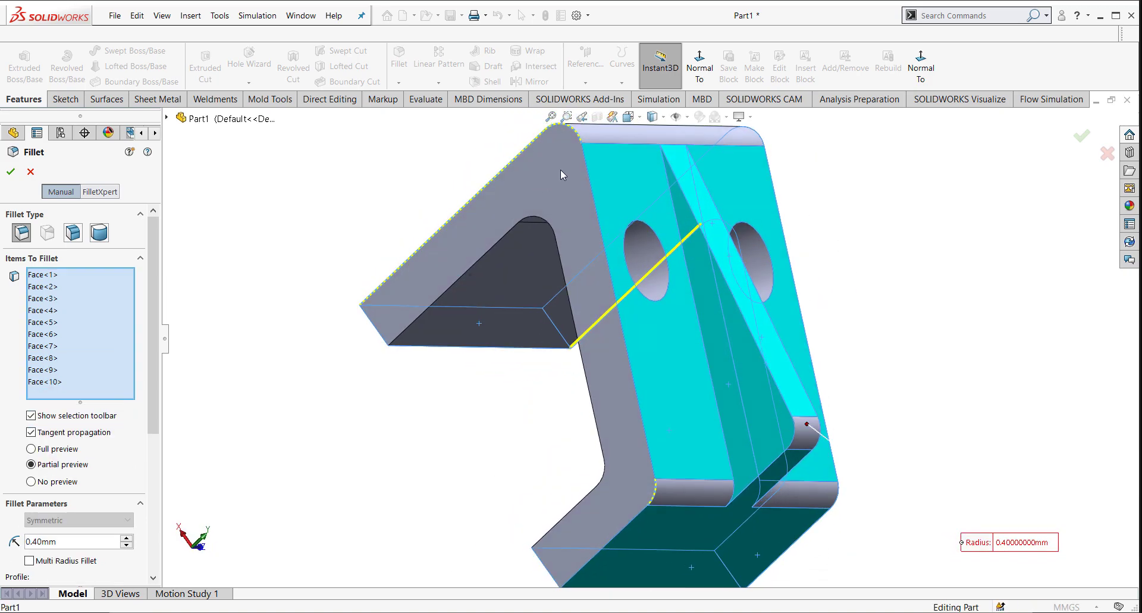
# Step: Apply the fillet to the ten selected faces and repair it with FeatureXpert
pyautogui.moveTo(652, 444); pyautogui.dragTo(525, 390, button='middle')
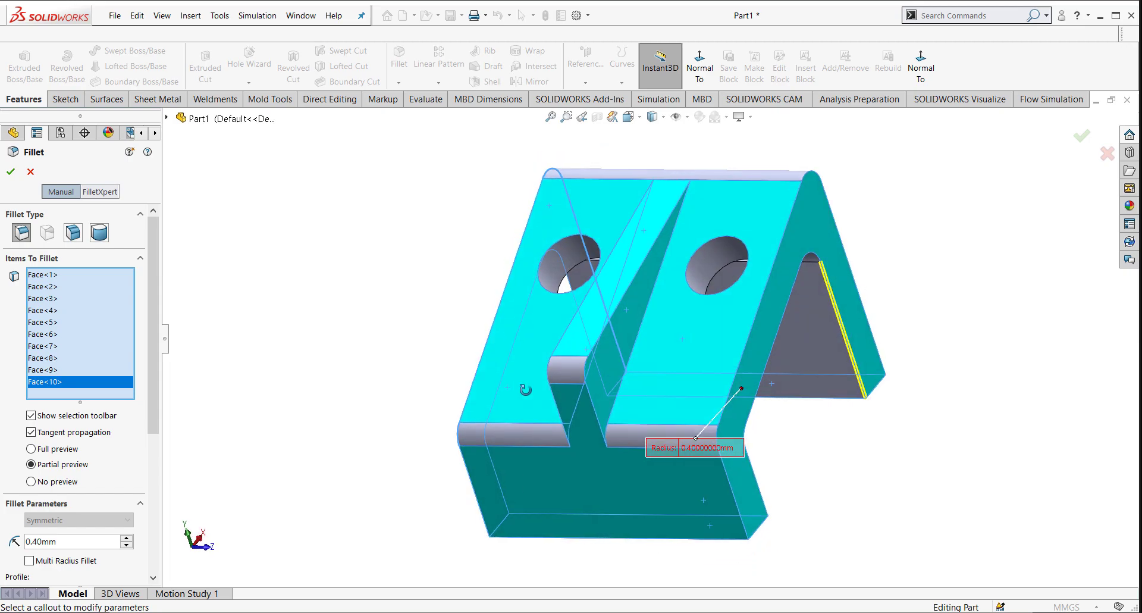
pyautogui.scroll(-5, 647, 409)
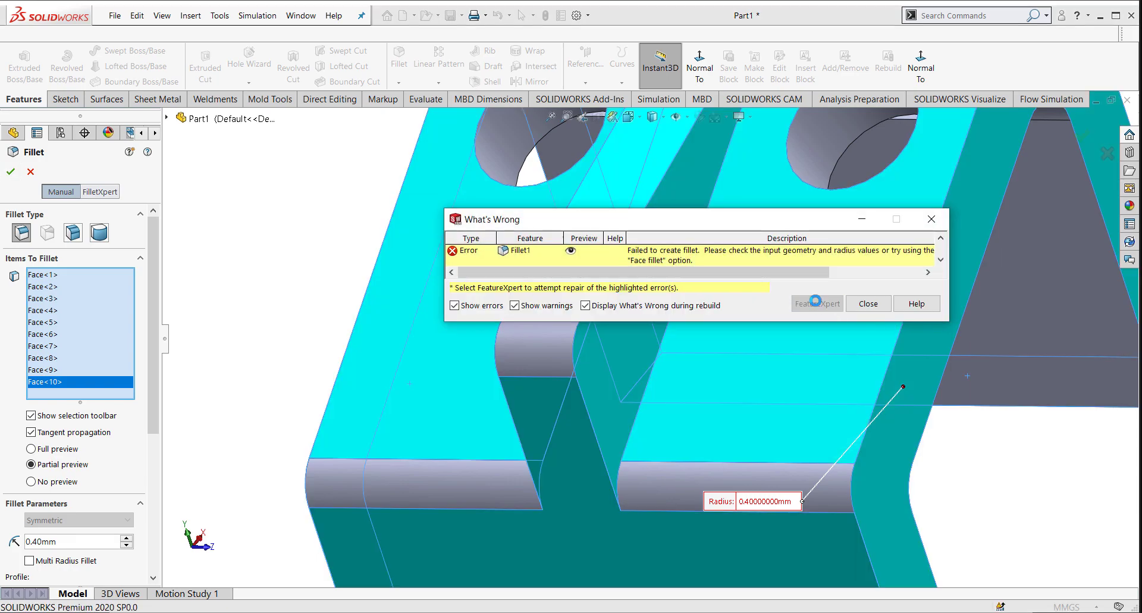
pyautogui.click(817, 303)
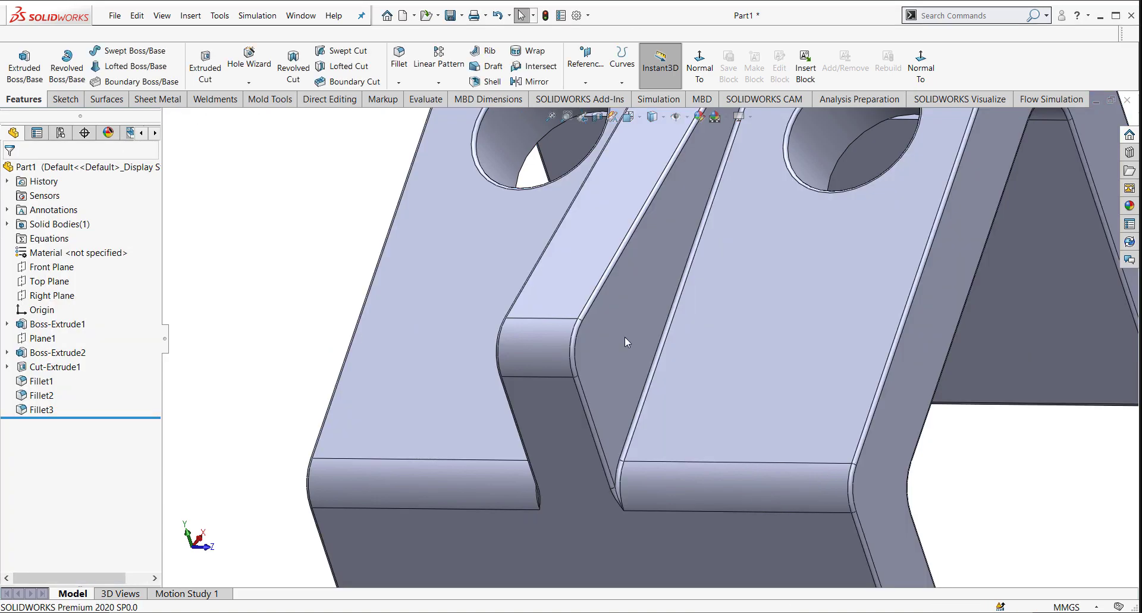
# Step: Color Fillet1, Fillet2 and Fillet3 dark red from the standard swatches, with a red value of 192
pyautogui.scroll(7, 543, 338)
pyautogui.scroll(-1, 824, 275)
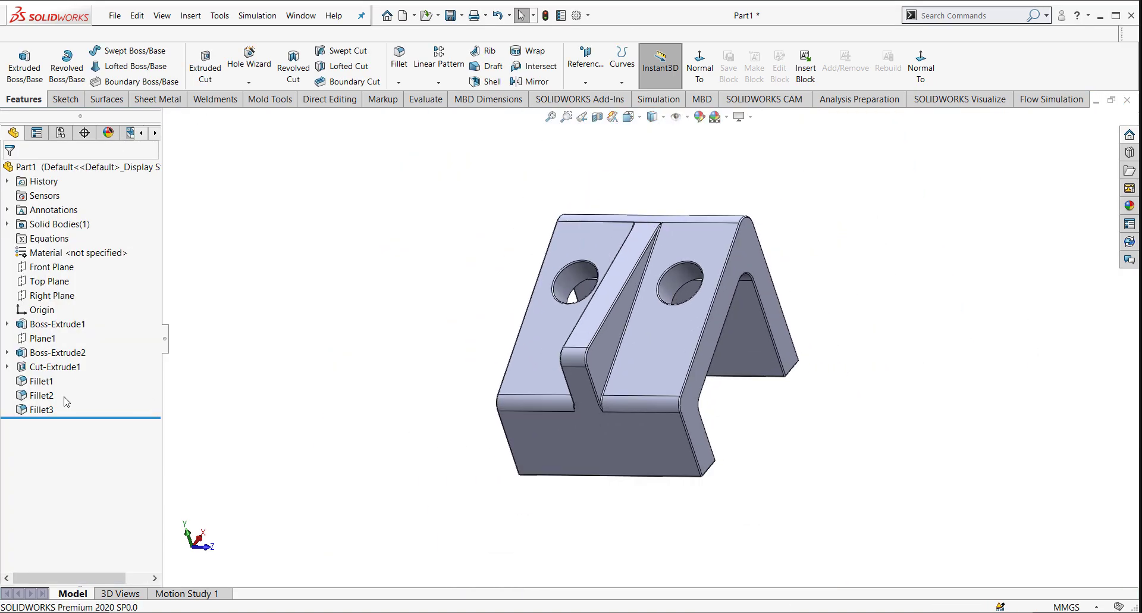
pyautogui.click(41, 382)
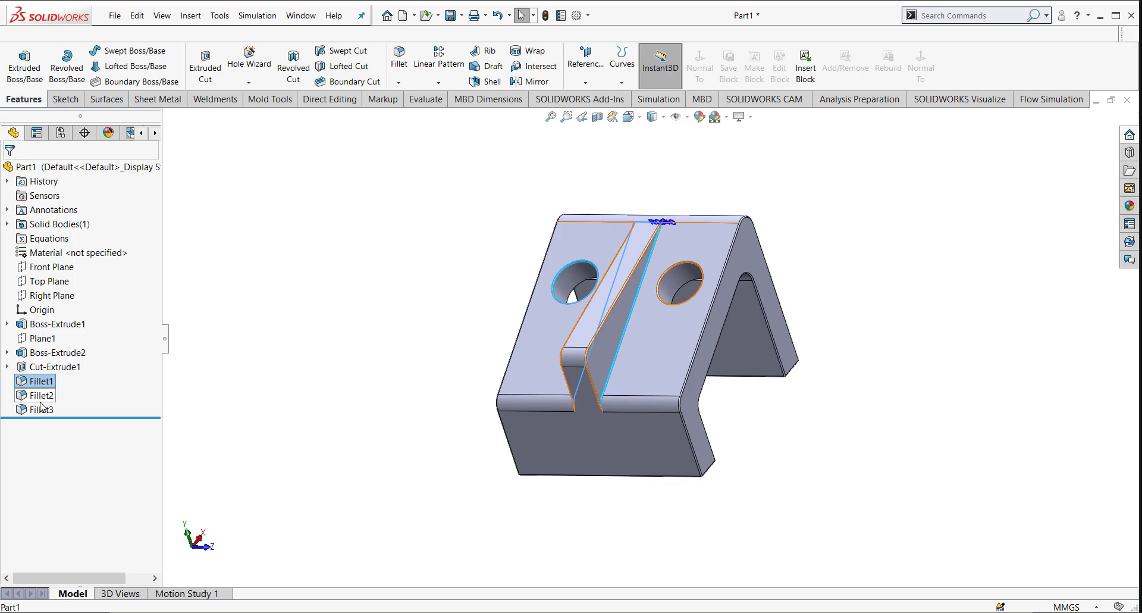
pyautogui.keyDown('shift'); pyautogui.click(42, 410); pyautogui.keyUp('shift')
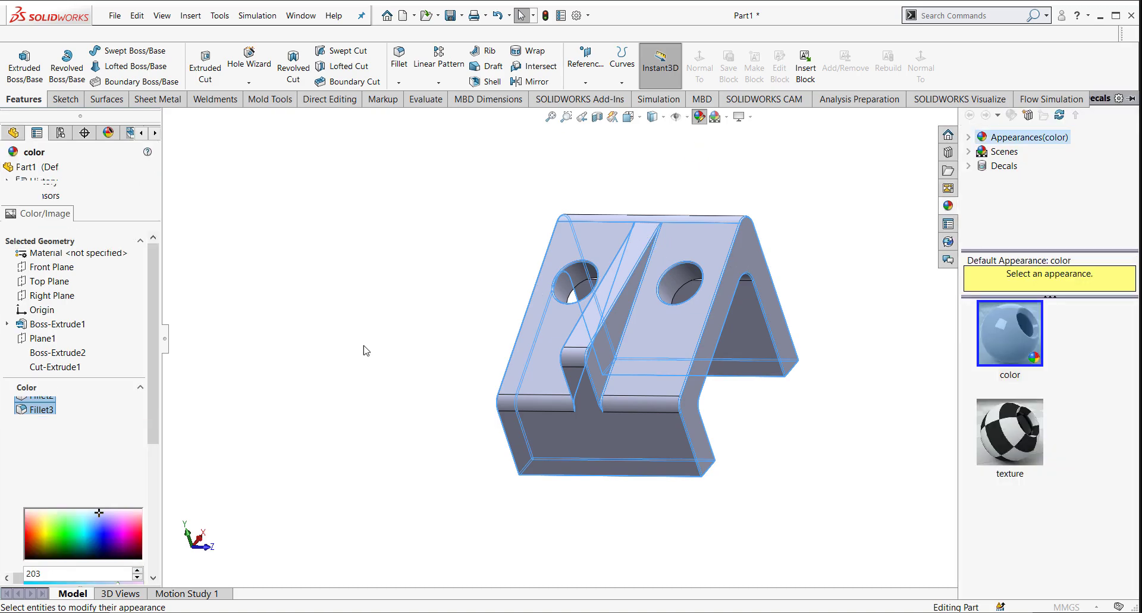
pyautogui.click(45, 473)
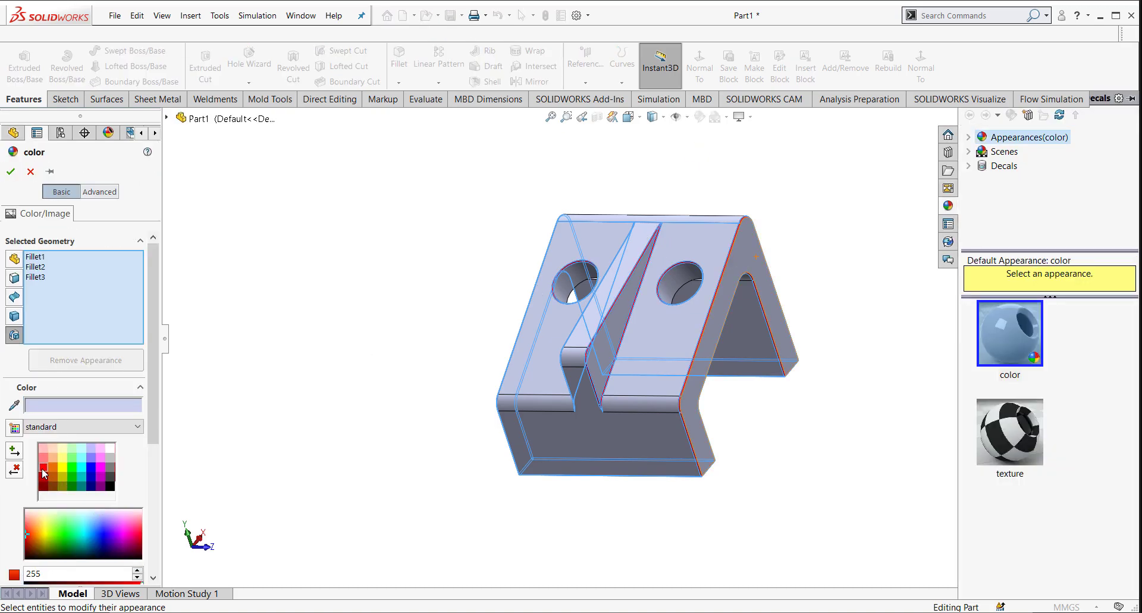
pyautogui.click(44, 467)
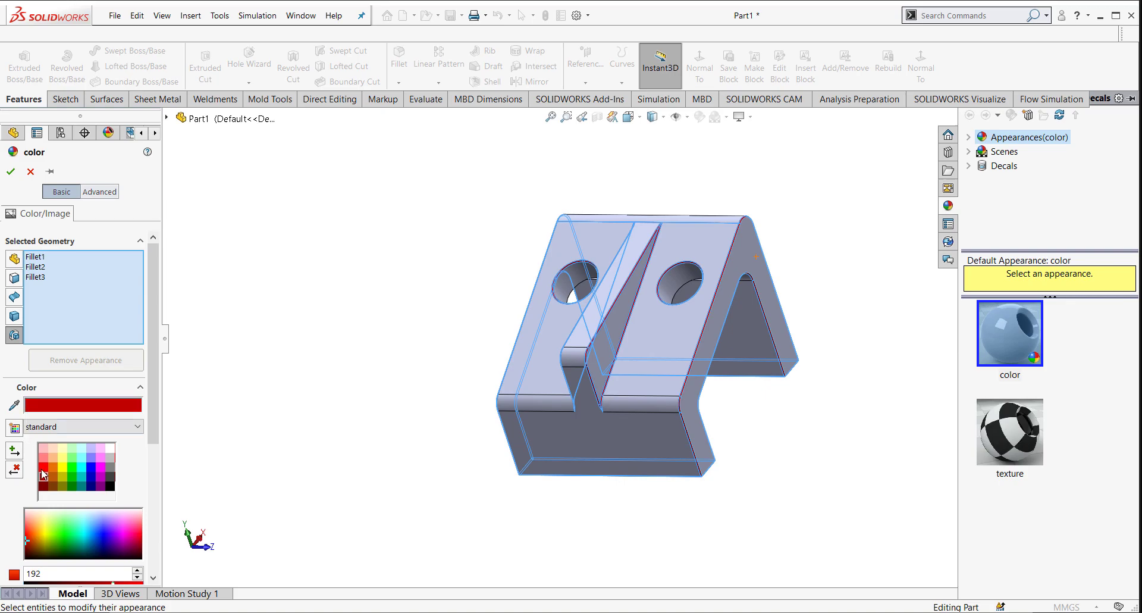
pyautogui.click(10, 171)
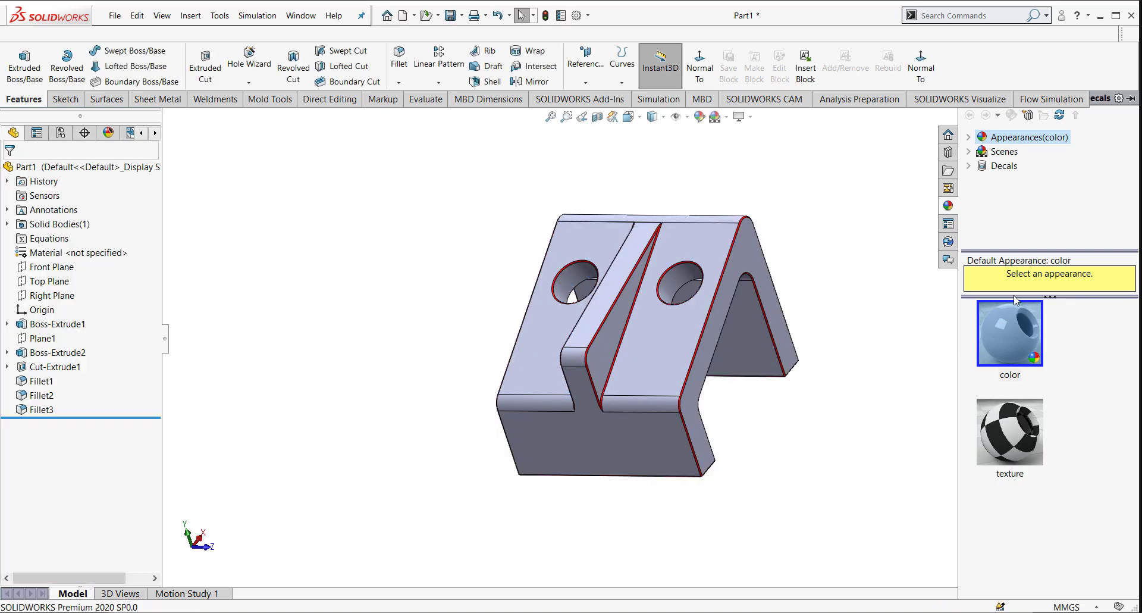
# Step: Apply the chromium plate metal appearance to the part
pyautogui.click(969, 137)
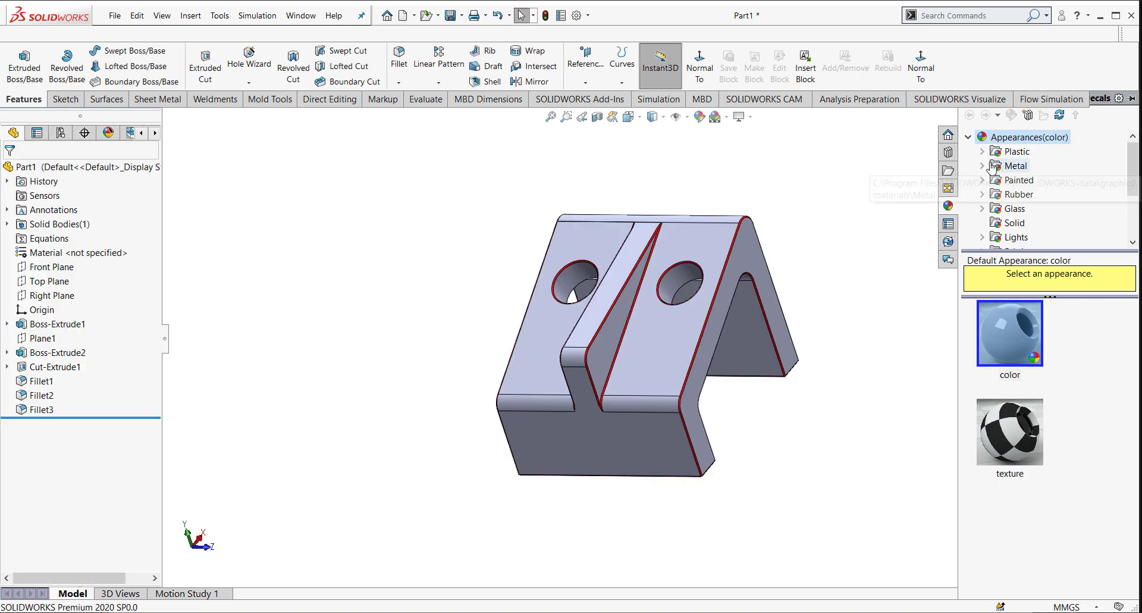
pyautogui.click(1013, 166)
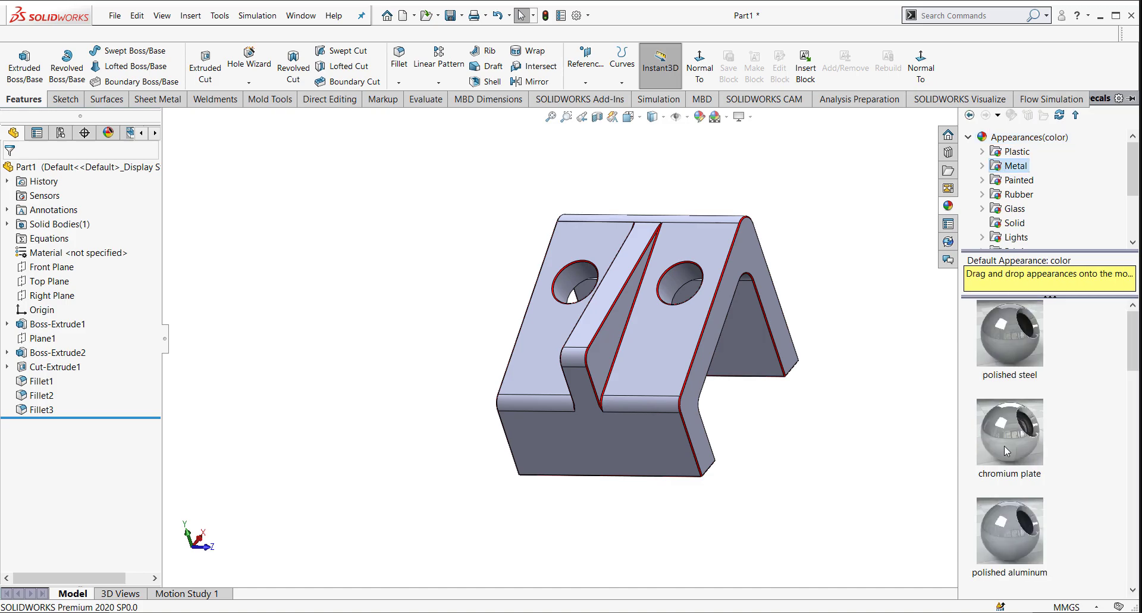
pyautogui.doubleClick(1004, 446)
pyautogui.scroll(-1, 901, 357)
pyautogui.click(855, 241)
# Step: Compare the finished bracket with the dimensioned drawing in the image viewer, then return to SOLIDWORKS
pyautogui.scroll(-1, 731, 309)
pyautogui.moveTo(732, 309); pyautogui.dragTo(509, 267, button='middle')
pyautogui.scroll(3, 542, 267)
pyautogui.scroll(-2, 611, 298)
pyautogui.click(693, 612)
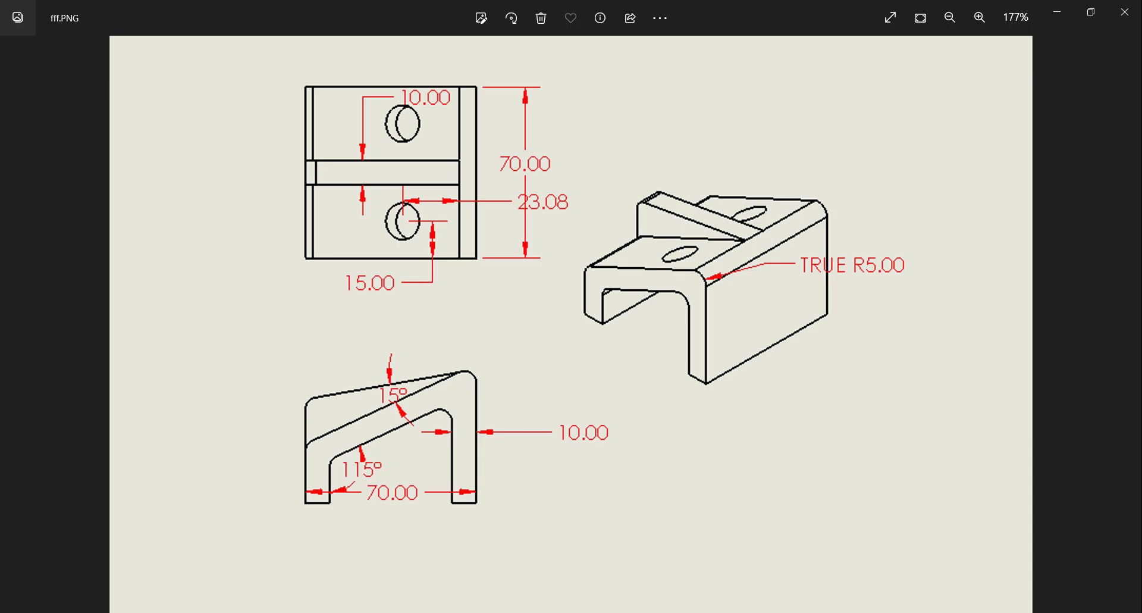
pyautogui.click(693, 612)
# Step: Examine the finished bracket's holes, rib and colored fillets from several angles
pyautogui.scroll(2, 651, 405)
pyautogui.moveTo(629, 412); pyautogui.dragTo(630, 349, button='middle')
pyautogui.scroll(5, 629, 349)
pyautogui.moveTo(664, 302); pyautogui.dragTo(634, 364, button='middle')
pyautogui.scroll(-3, 641, 355)
pyautogui.scroll(3, 625, 351)
pyautogui.scroll(-3, 643, 339)
pyautogui.scroll(3, 638, 366)
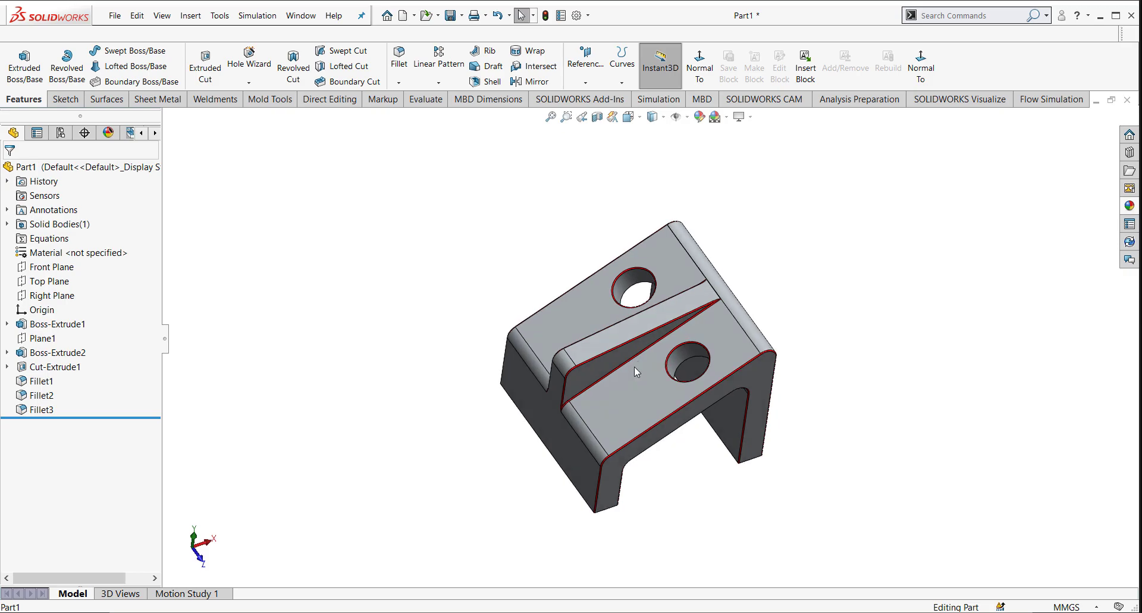
pyautogui.scroll(-2, 667, 327)
pyautogui.moveTo(755, 358); pyautogui.dragTo(746, 400, button='middle')
pyautogui.scroll(-1, 746, 401)
pyautogui.scroll(3, 740, 397)
pyautogui.moveTo(646, 344); pyautogui.dragTo(609, 352, button='middle')
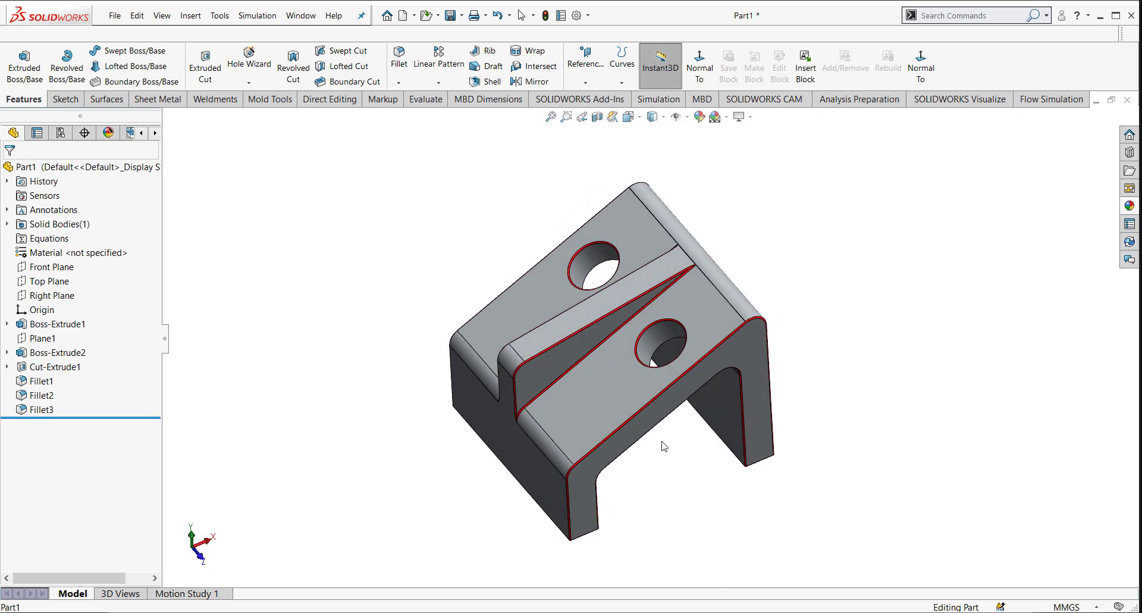